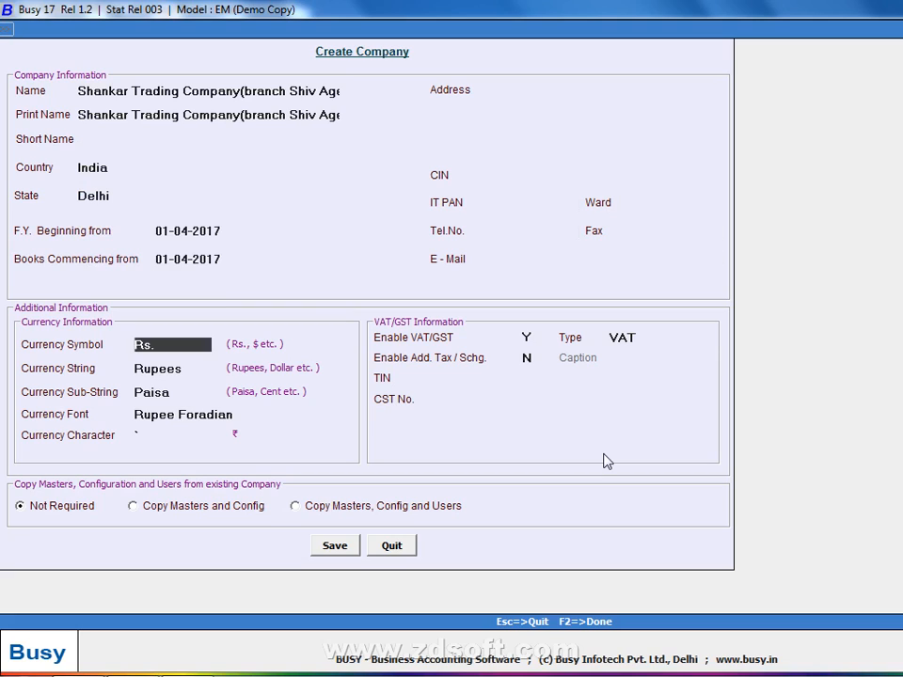
Enter the company's TIN and CST number in the VAT/GST information and save the new company
key("Return")
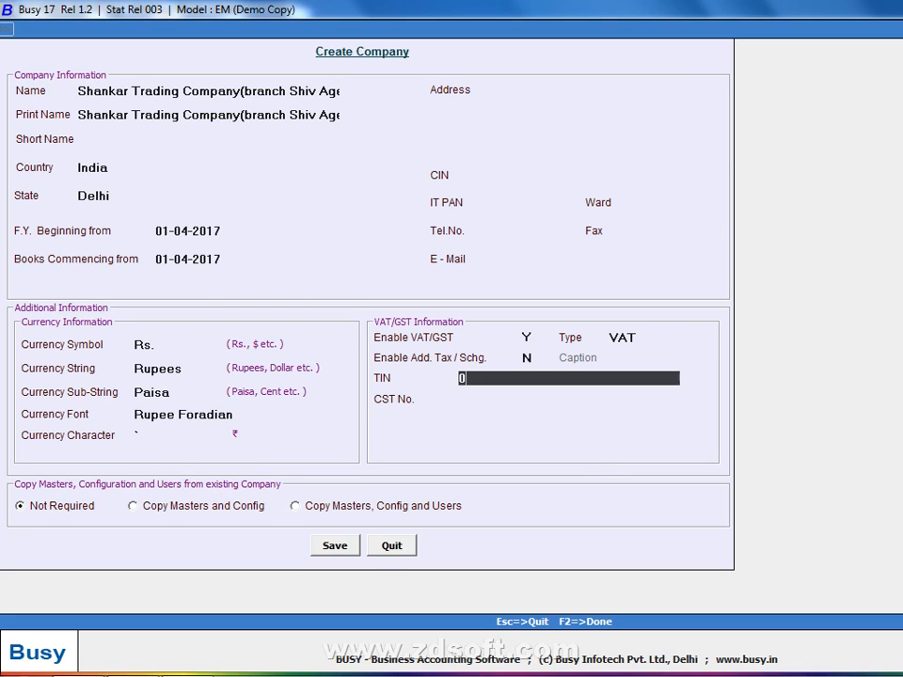
key("Return")
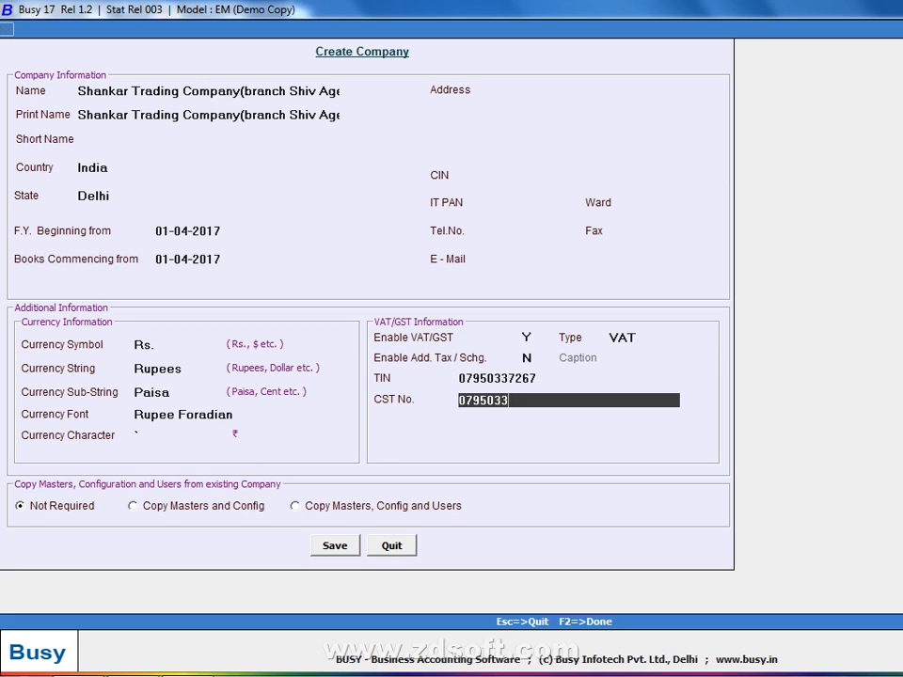
key("Return")
key("Return")
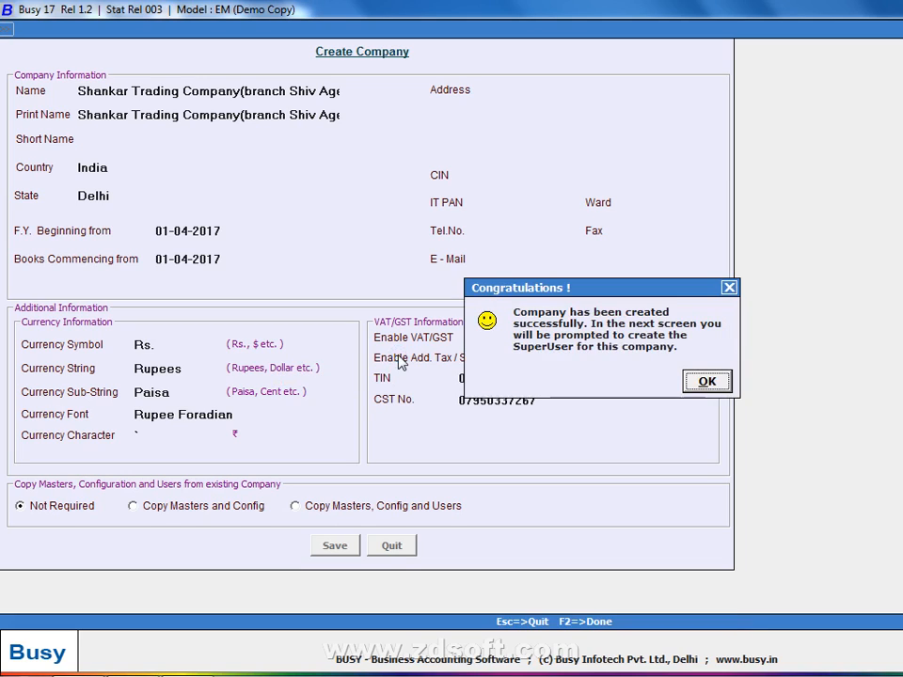
Create the company's superuser with a user name and account password, and leave the Features / Options setup without changes
key("Return")
type("s")
key("Return")
type("s")
key("Return")
type("s")
key("Return")
key("Return")
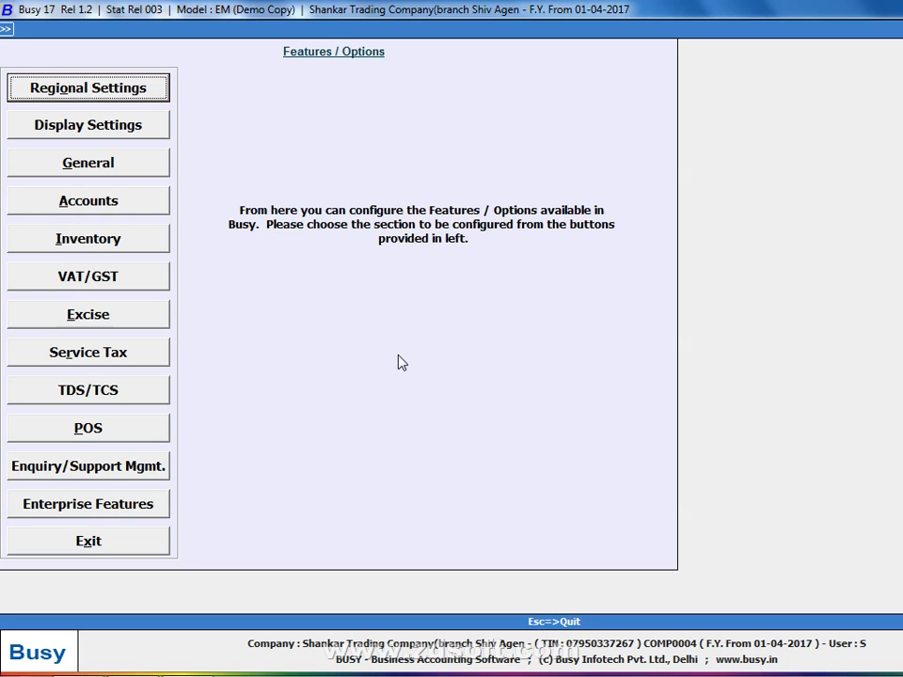
key("Down")
key("Escape")
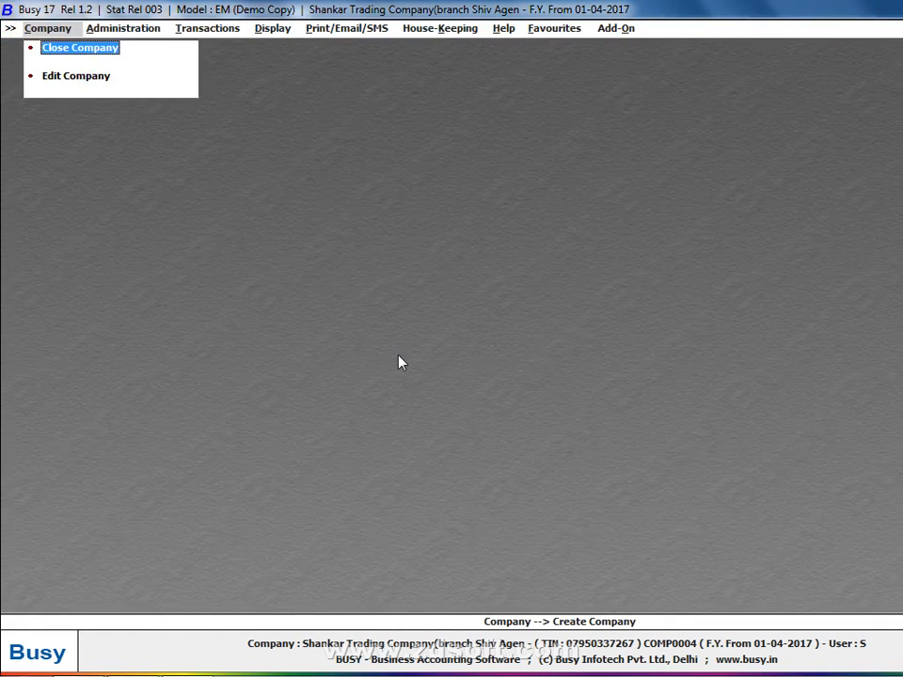
Bring up the transaction commands for purchases, ready to add a purchase voucher
key("Right")
key("Right")
key("Down")
key("Return")
Switch to Windows Photo Viewer and examine the handwritten purchase list in 20170202_224656.jpg
key("alt+Tab")
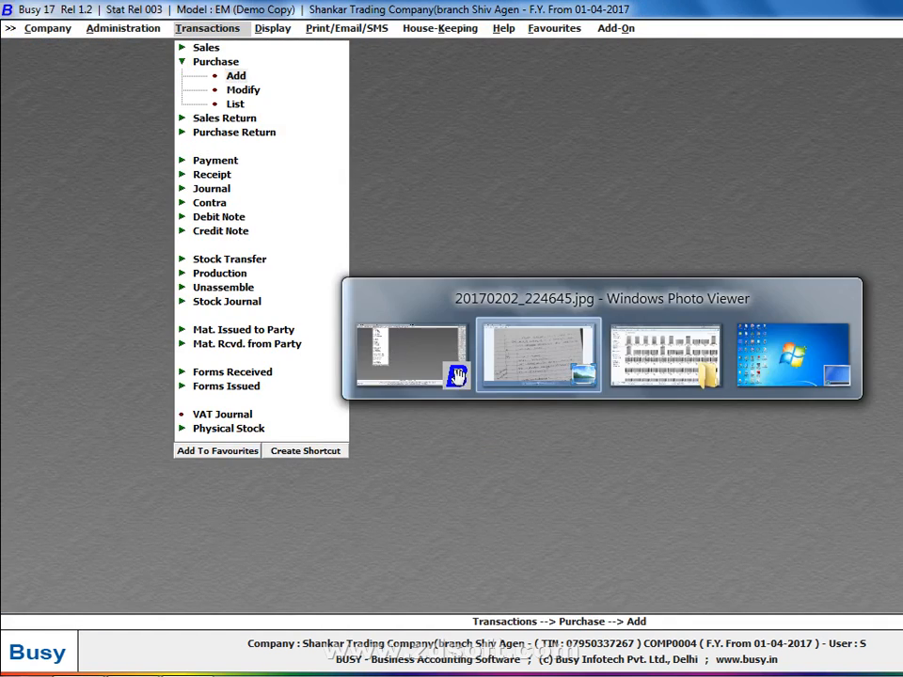
left_click(644, 653)
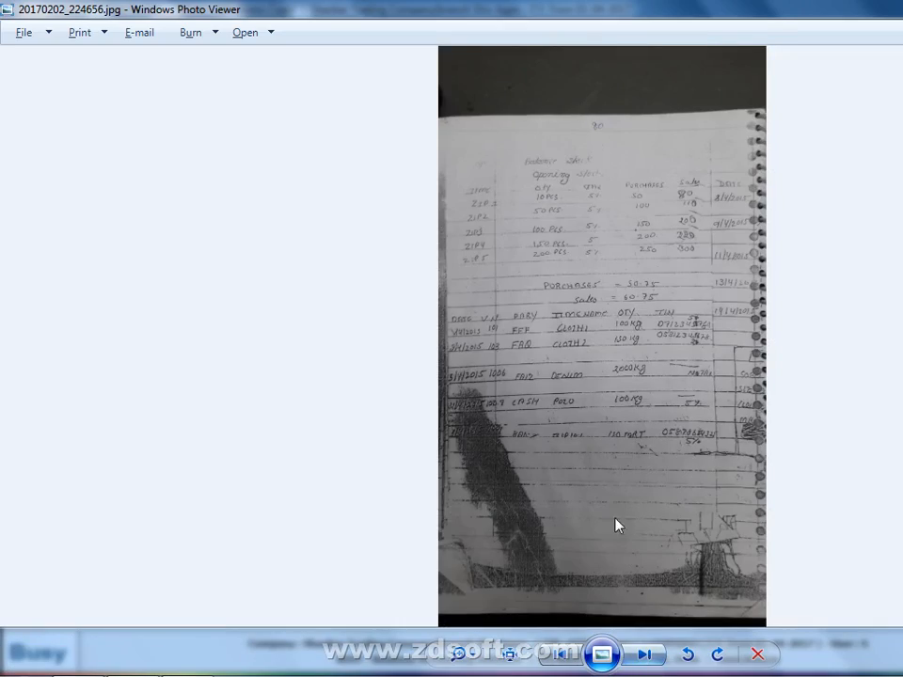
scroll(600, 486, "up", 2)
scroll(600, 486, "up", 5)
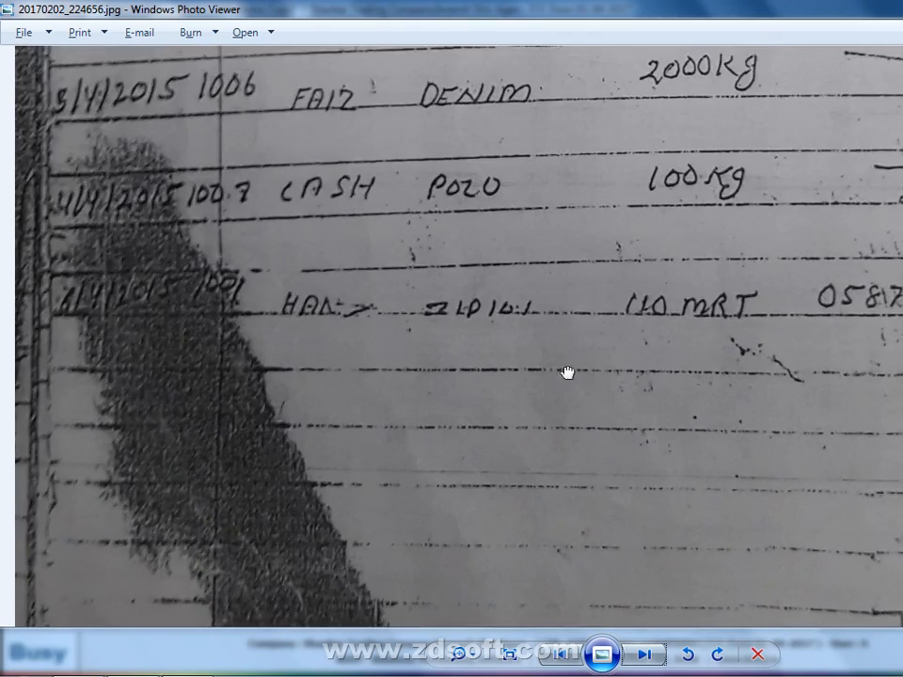
left_click_drag(566, 373, 574, 536)
left_click_drag(617, 350, 590, 484)
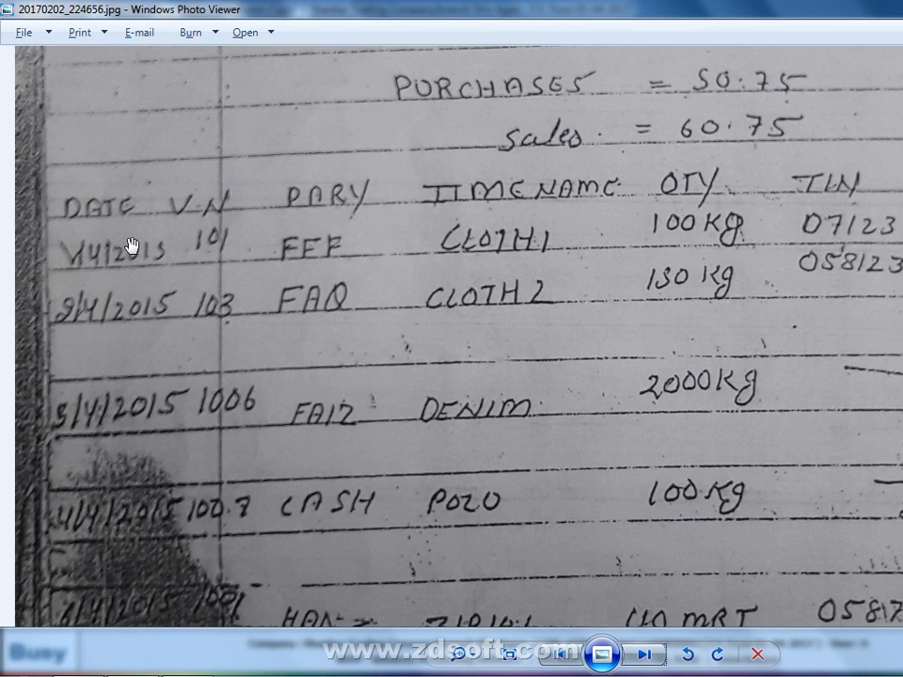
Switch back to Busy and start a purchase voucher dated 04-04-2017 with voucher number 101
key("alt+Tab")
key("Return")
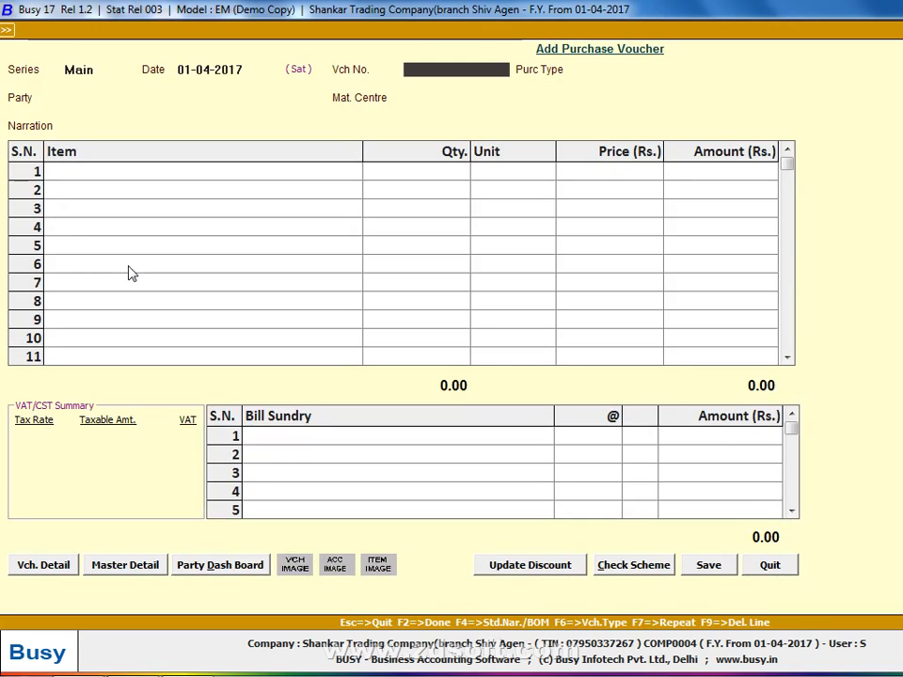
type("04")
key("alt+Tab")
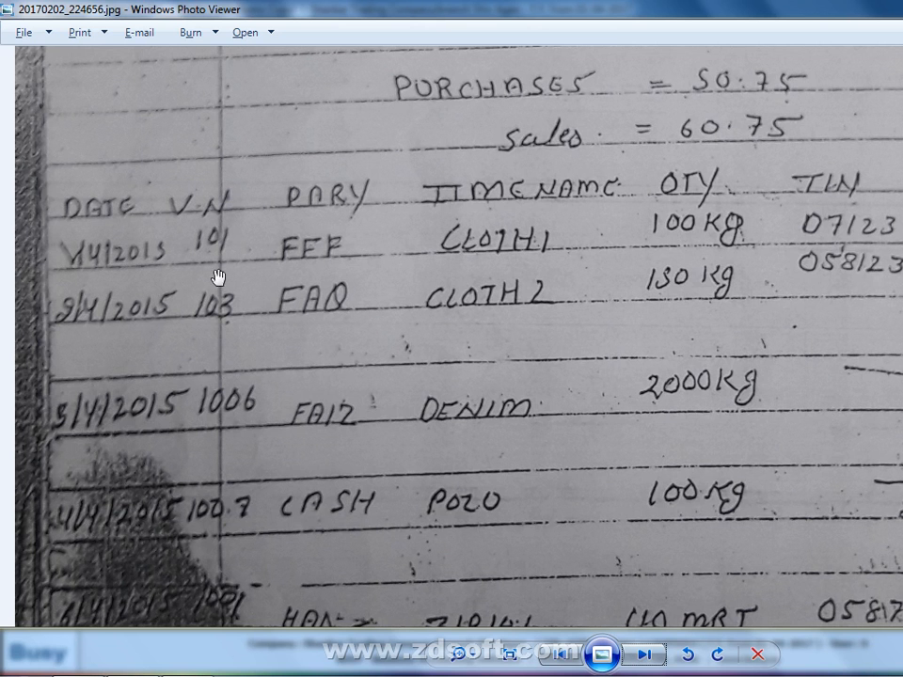
key("alt+Tab")
type("101")
key("Return")
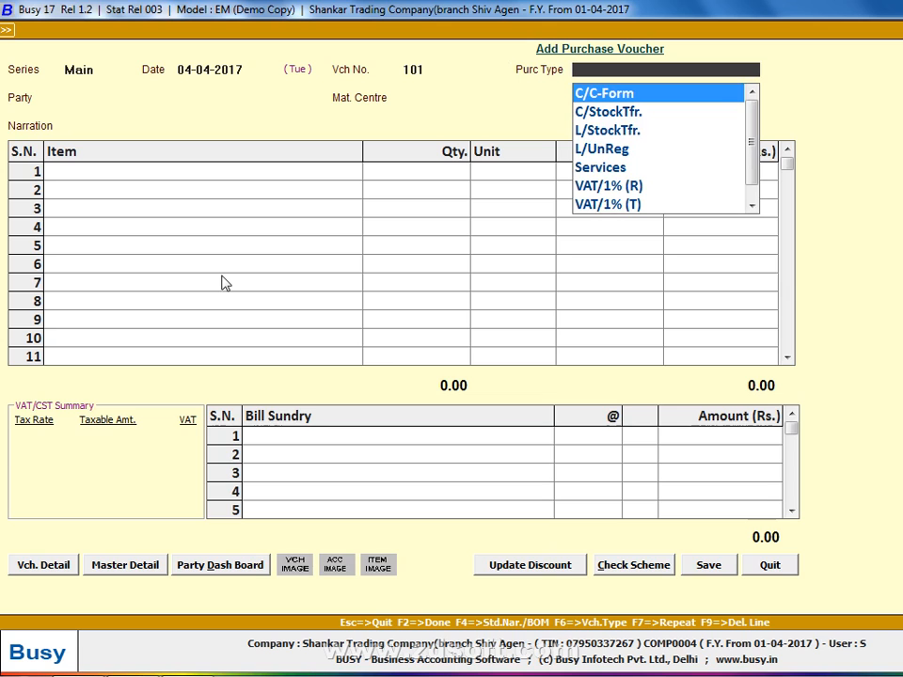
Check the supplier's TIN in the handwritten list and set the voucher's purchase type to VAT/5% (T)
key("alt+Tab")
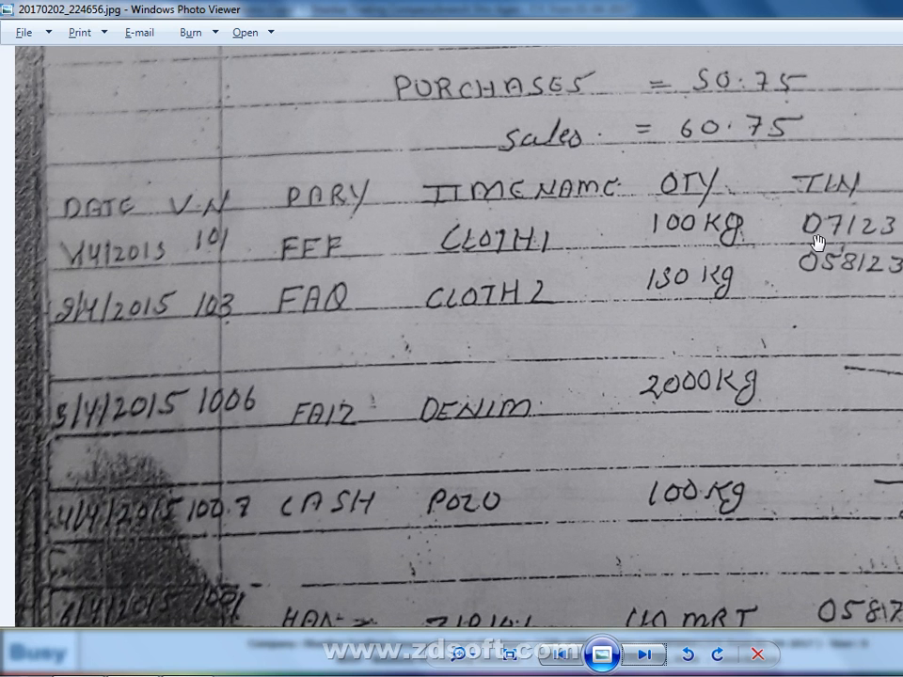
key("alt+Tab")
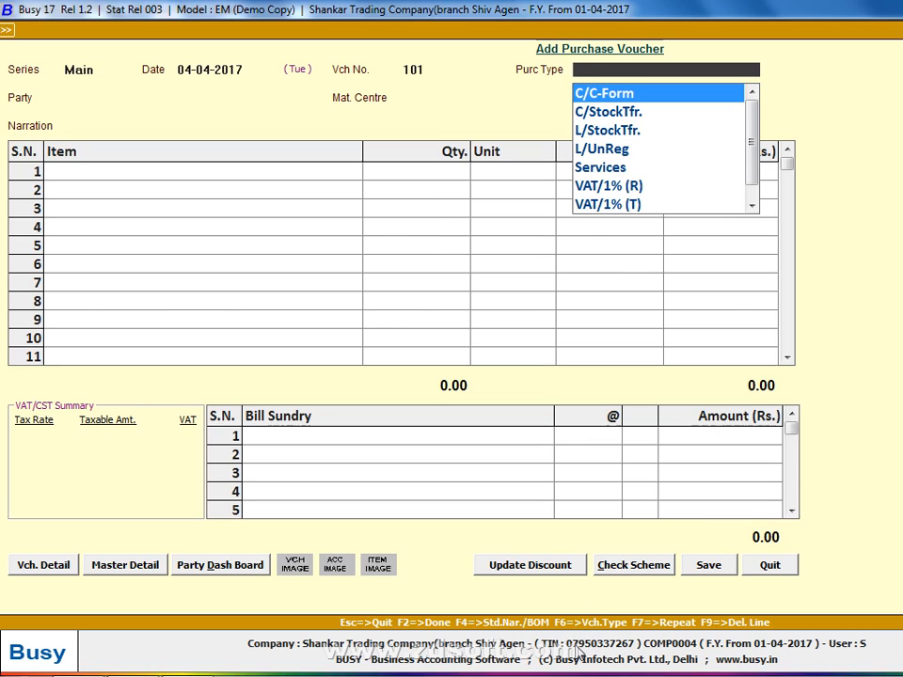
type("vat")
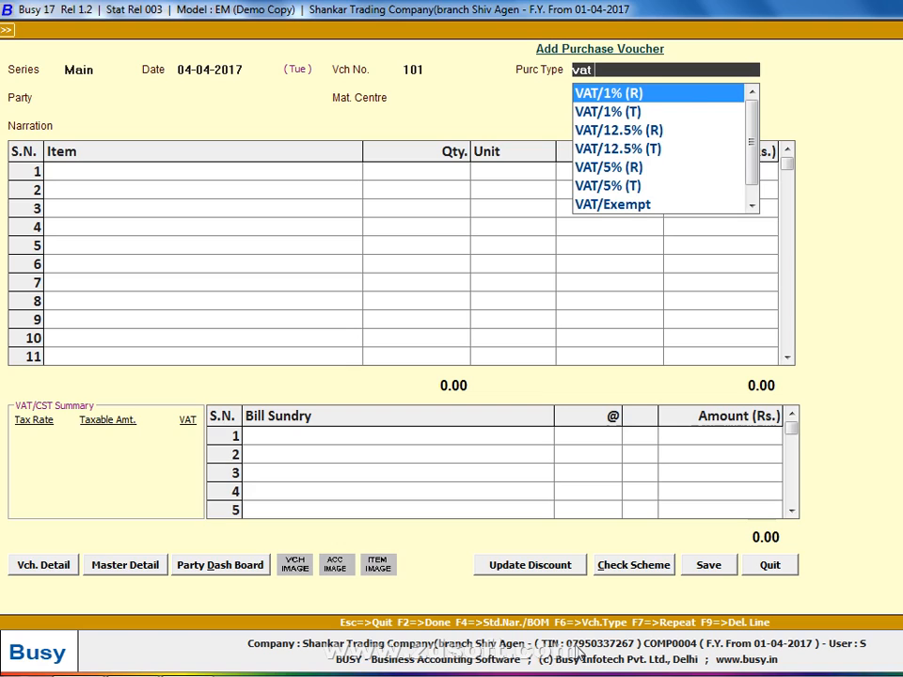
type(" 5")
key("Down")
key("Down")
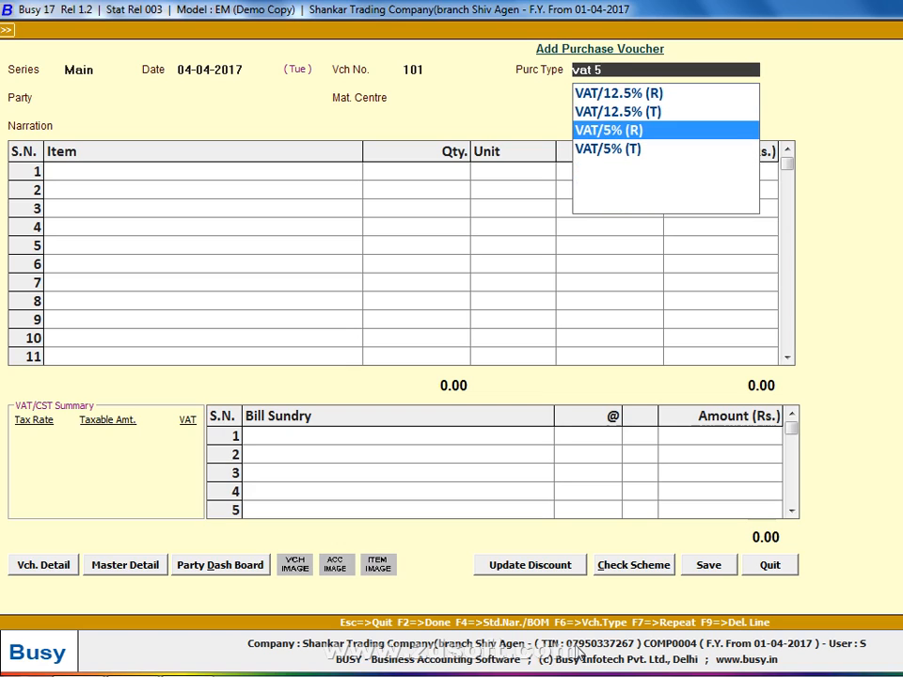
key("Down")
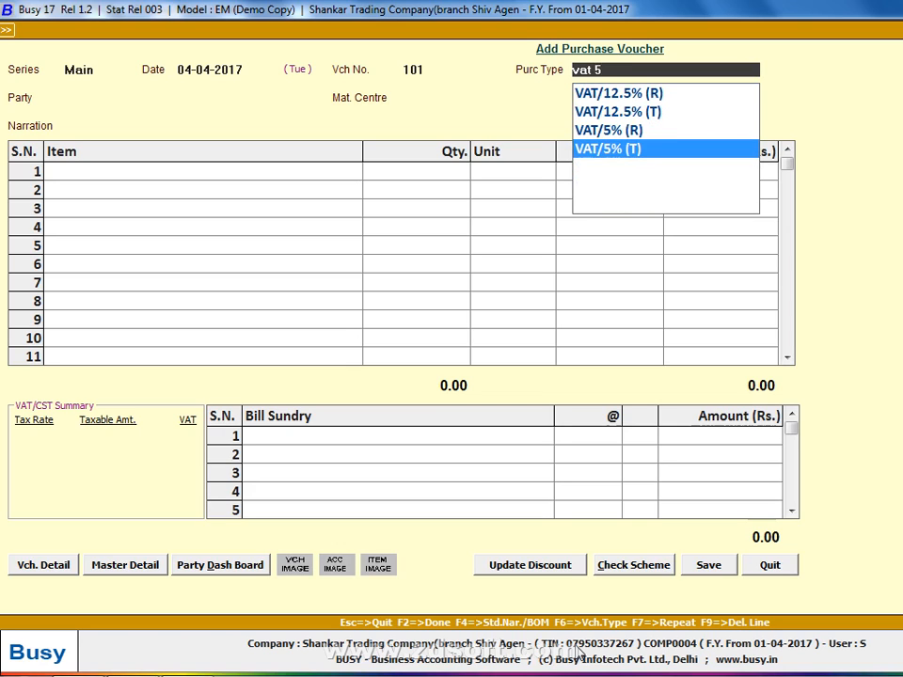
mouse_move(311, 669)
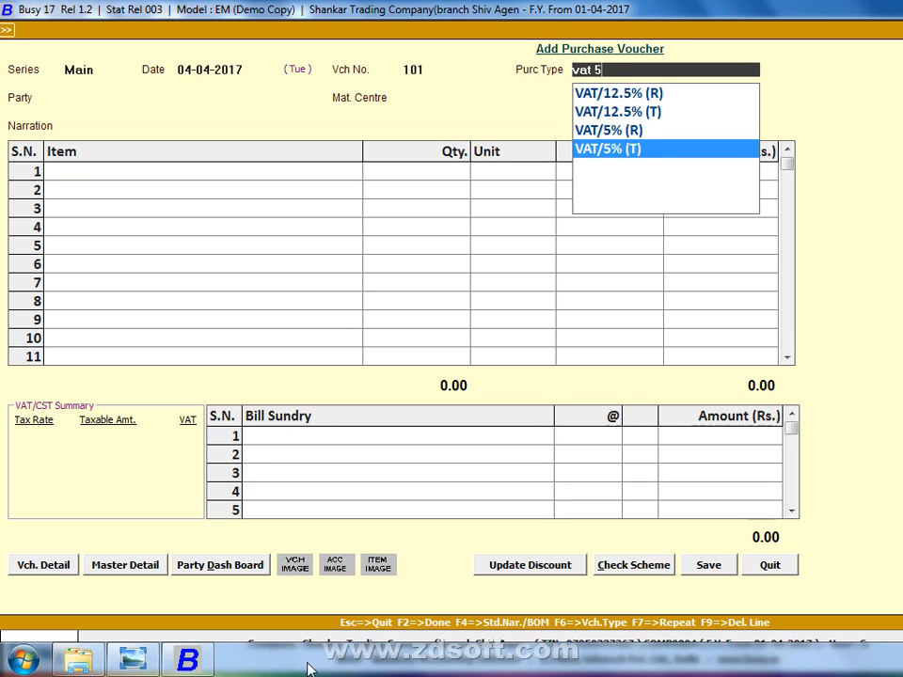
mouse_move(150, 655)
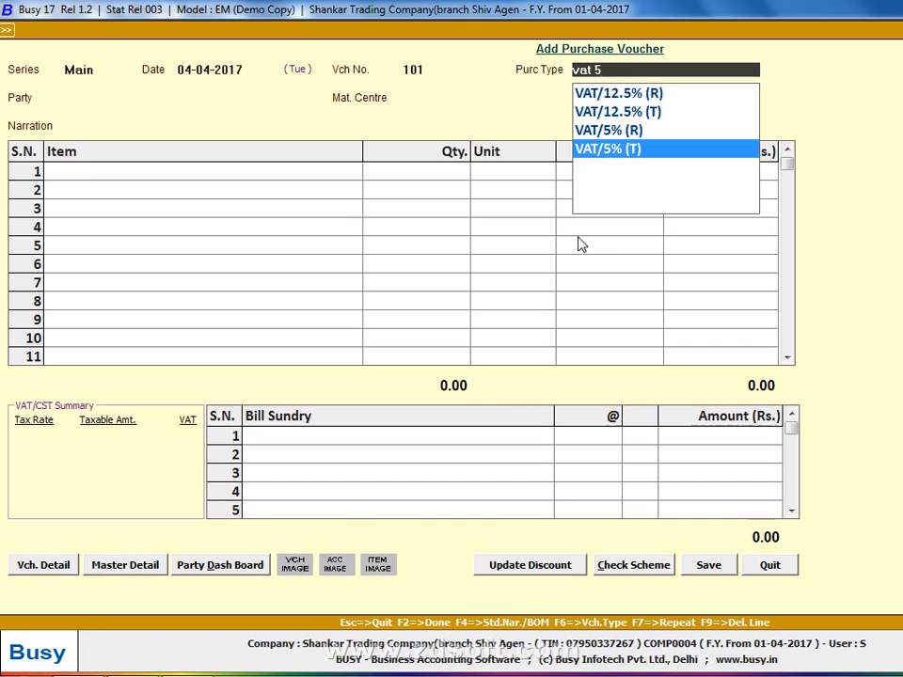
key("Return")
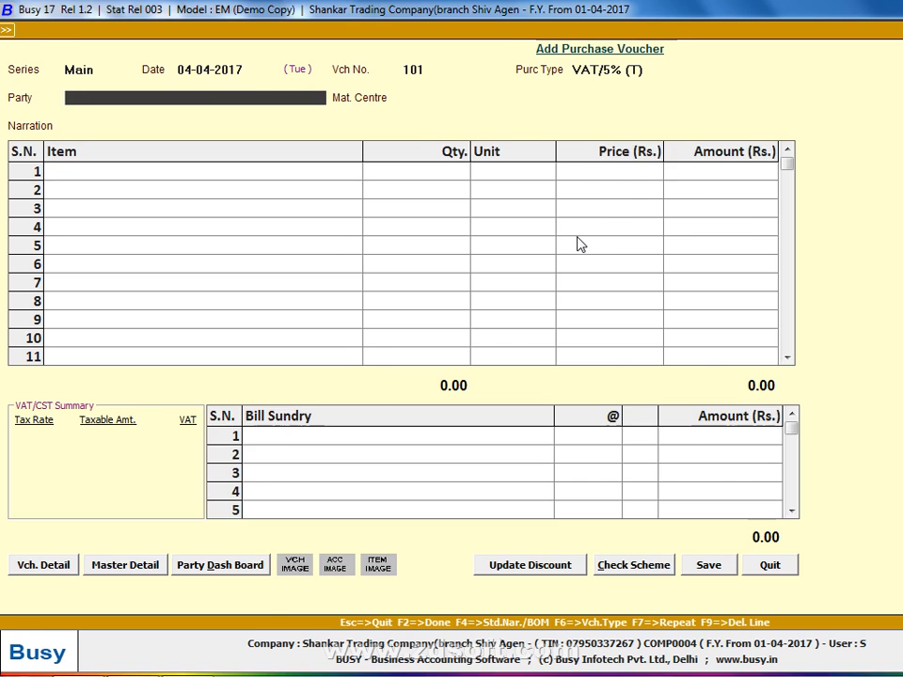
Check the party in the handwritten list and add a new account master named FFF under the group Sundry Creditors
key("alt+Tab")
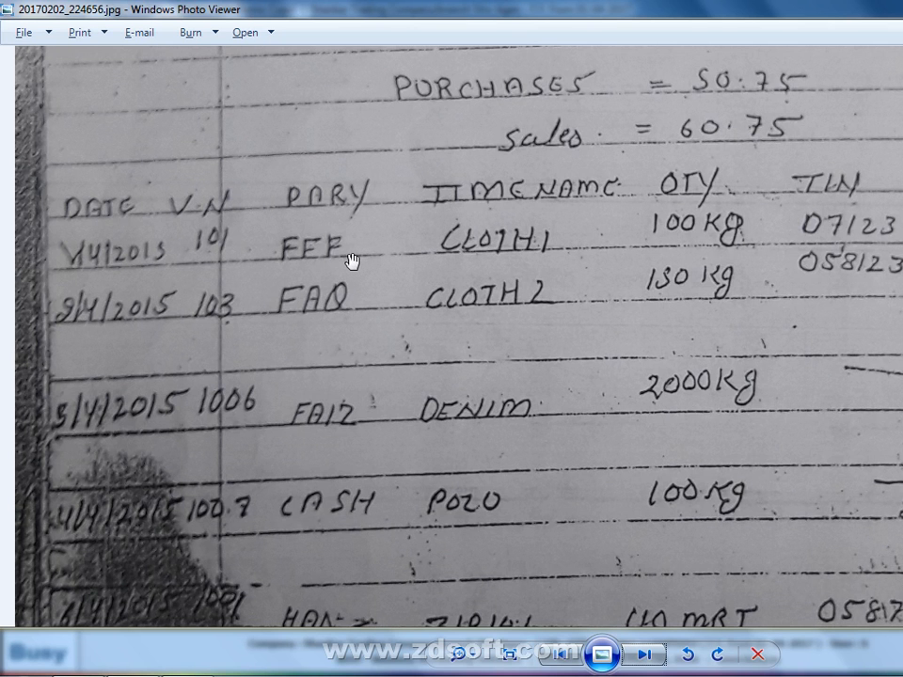
key("alt+Tab")
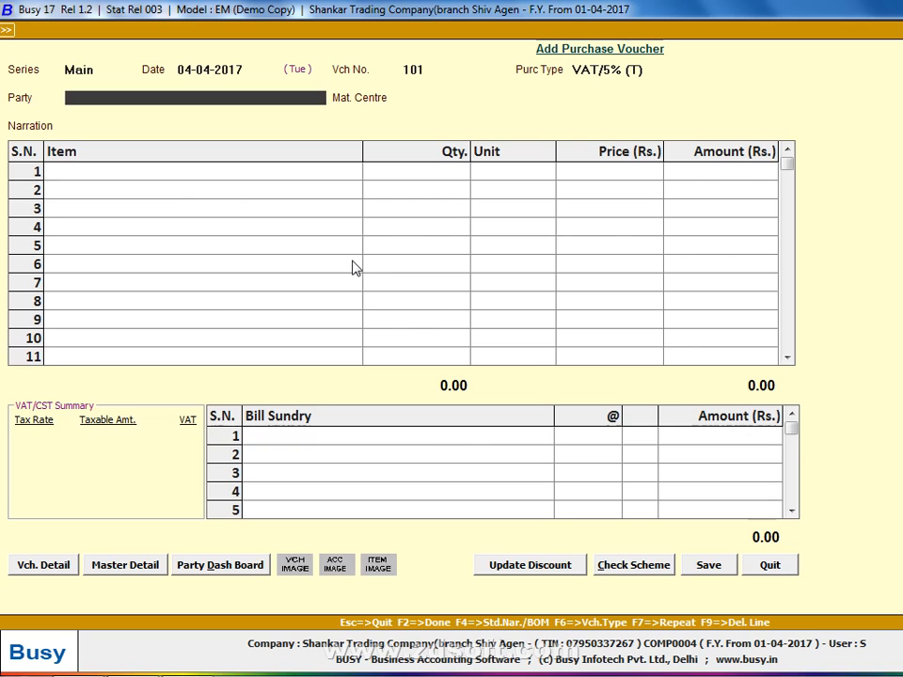
key("F3")
type("f")
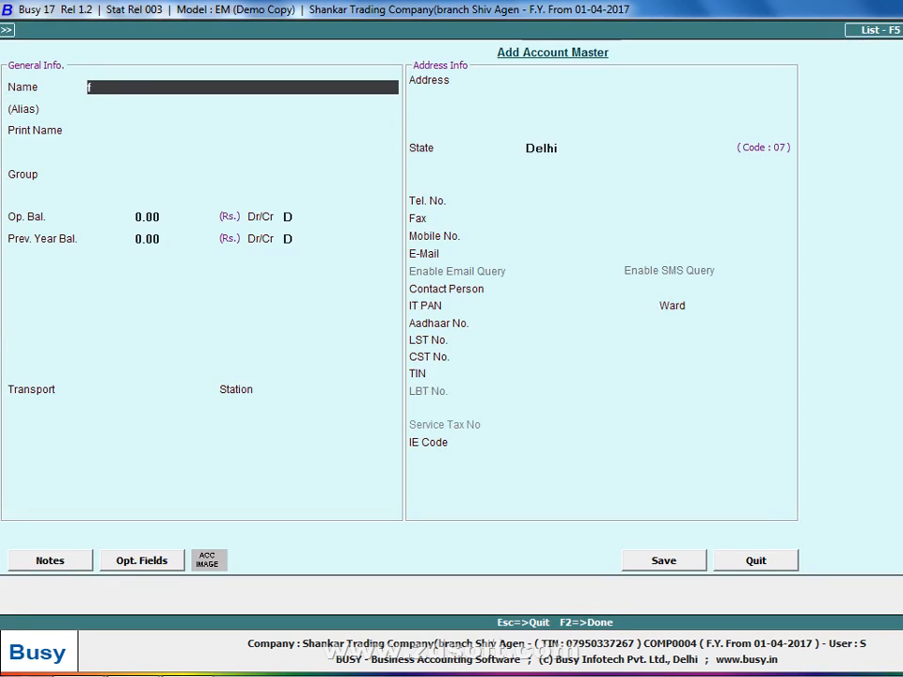
type("ff")
key("Return")
key("Return")
key("Return")
type("SUN")
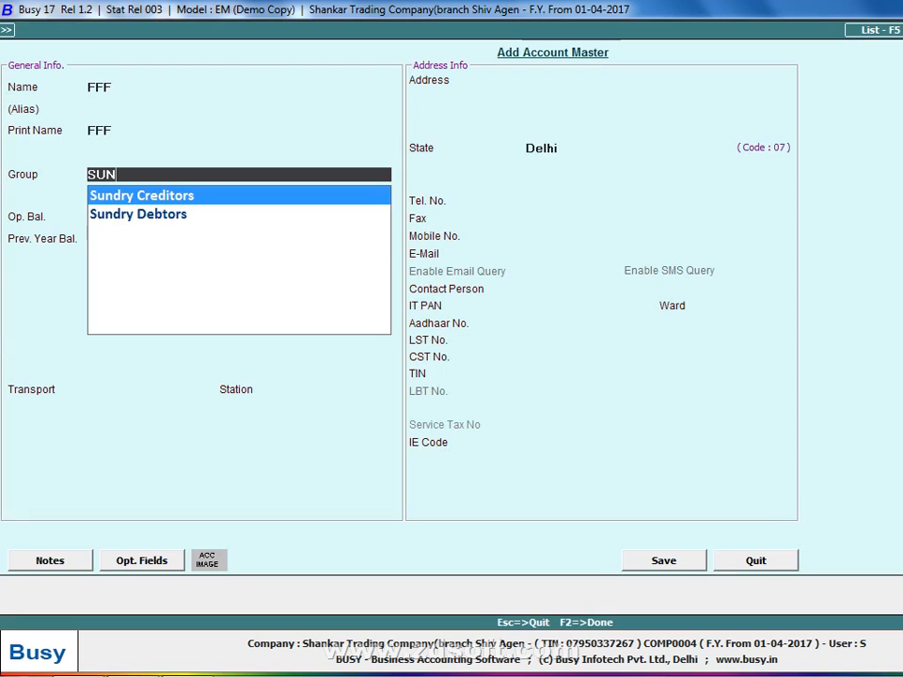
key("Return")
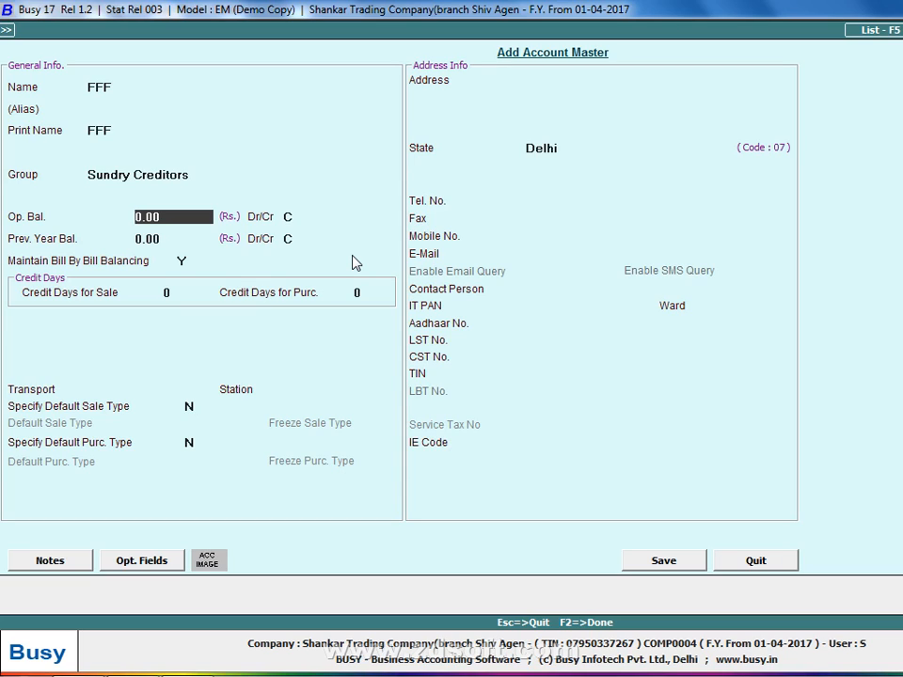
Keep the FFF account's opening balances at zero and set bill-by-bill balancing to N
key("Return")
key("Return")
type("N")
Leave the address and contact details blank, enter the account's CST number and TIN, and save the account
key("Return")
key("Return")
key("Return")
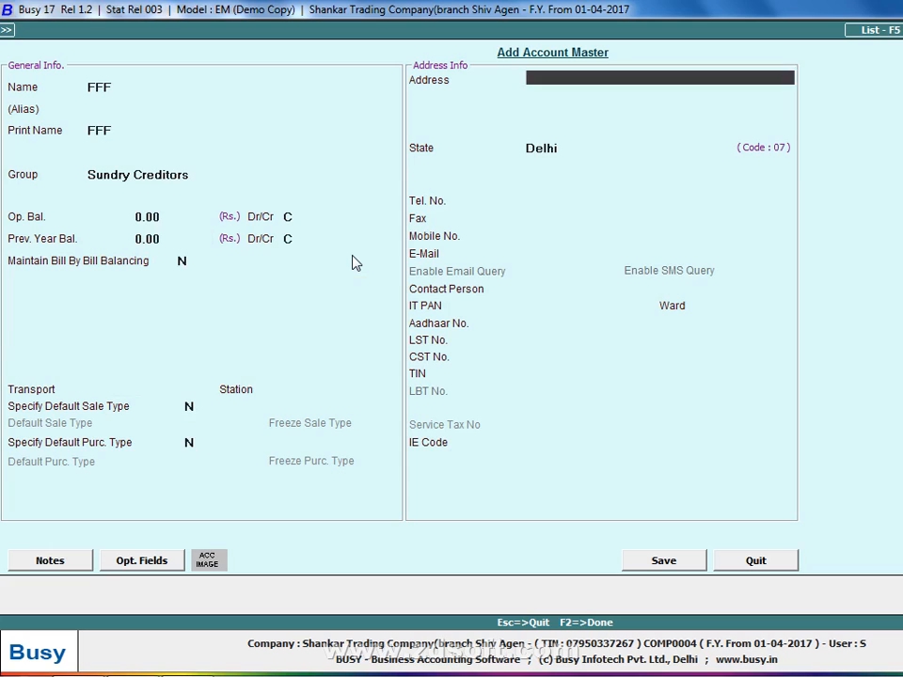
key("Return")
key("Return")
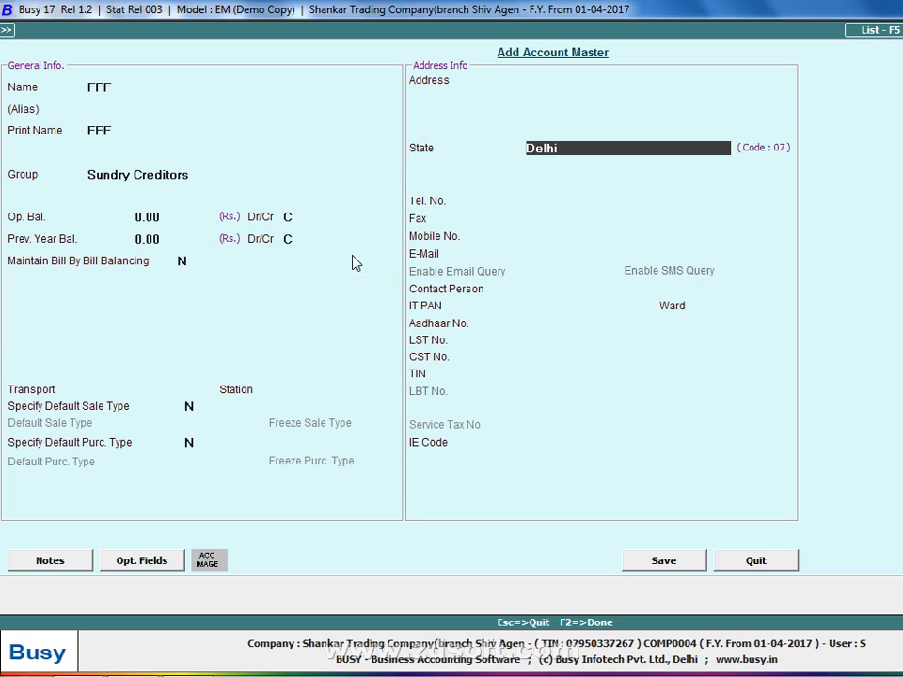
key("Up")
key("Up")
key("Up")
key("Up")
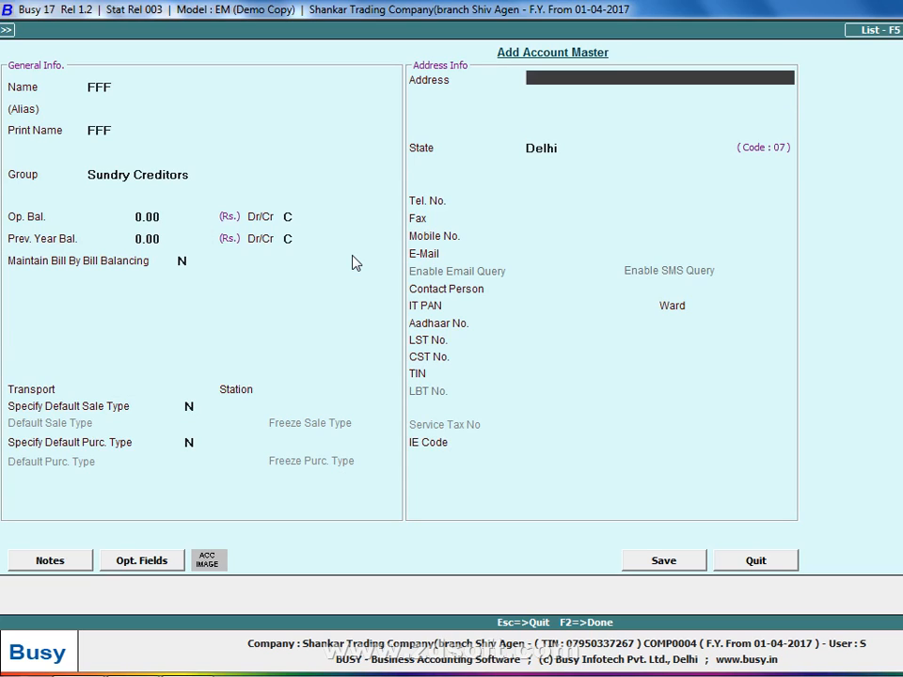
key("Return")
key("Return")
key("Return")
key("Return")
key("Return")
key("Return")
key("Return")
key("Return")
key("Return")
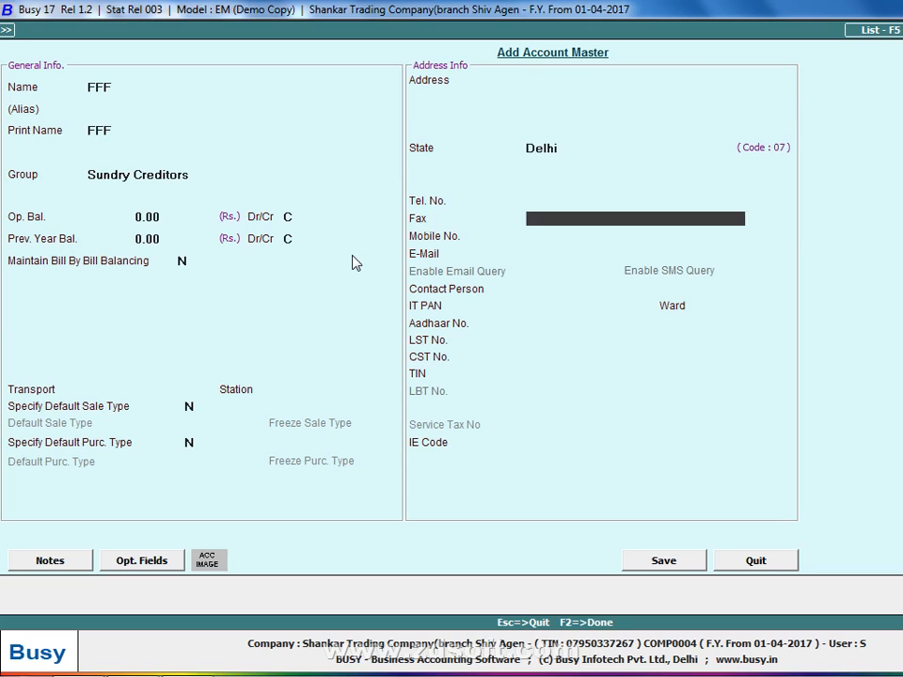
key("Return")
key("Return")
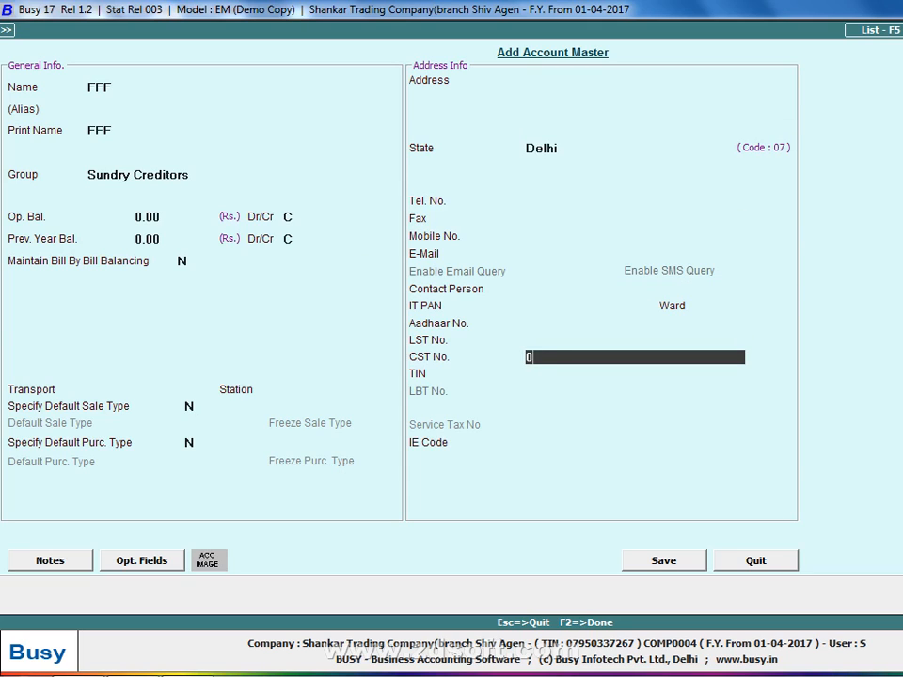
type("03372")
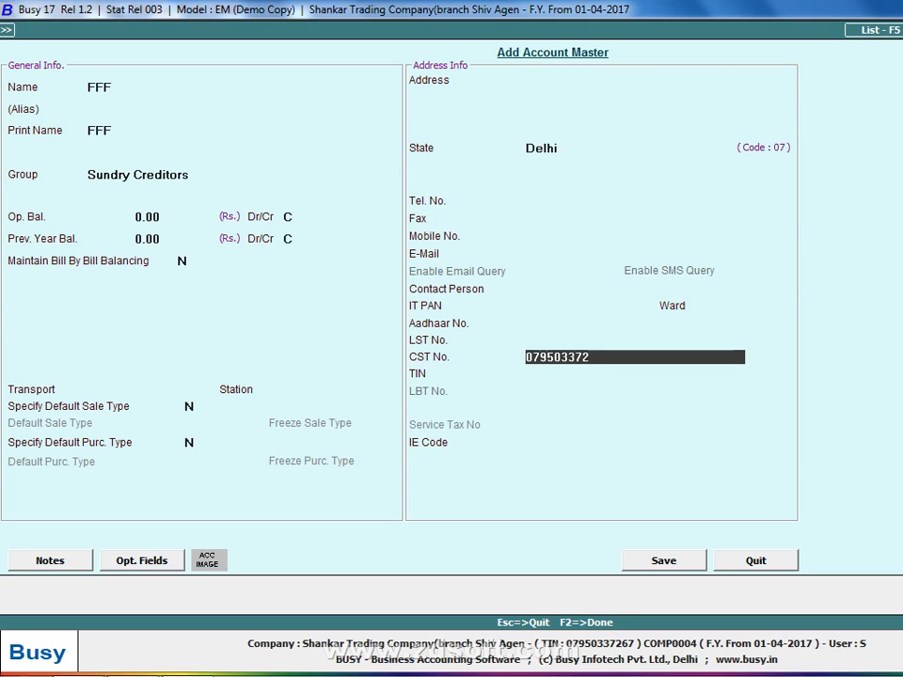
key("BackSpace")
key("BackSpace")
key("BackSpace")
type("12365478")
key("Return")
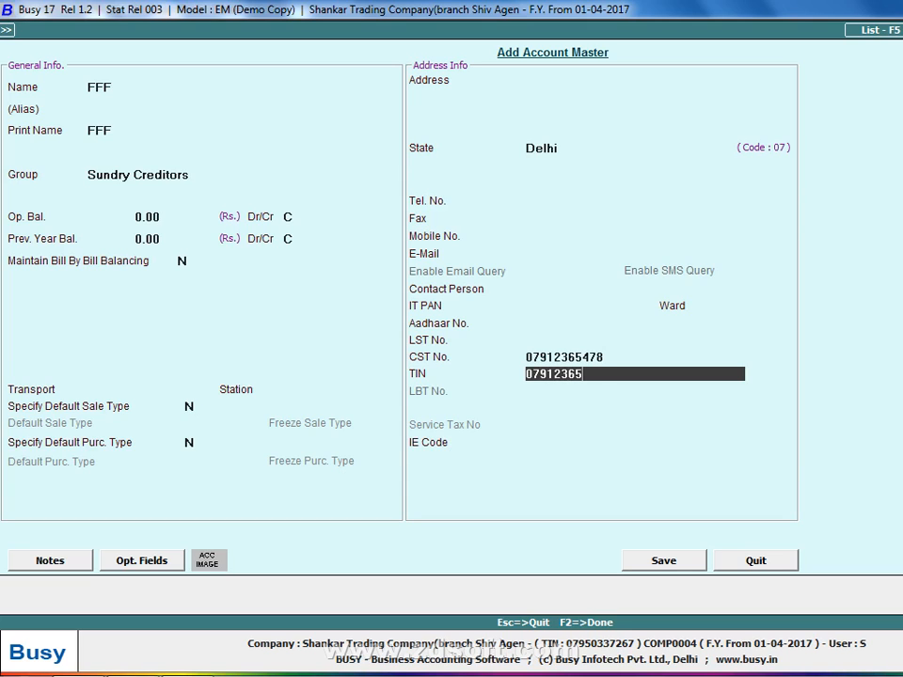
key("F2")
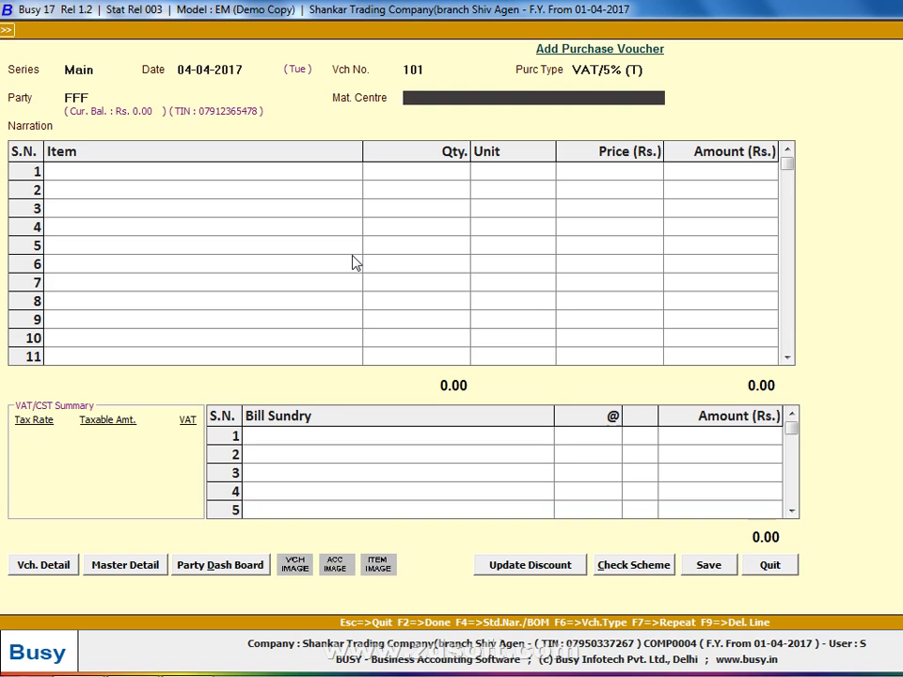
Set the voucher's material centre to Main Store and leave the narration blank to reach the first item row
key("Return")
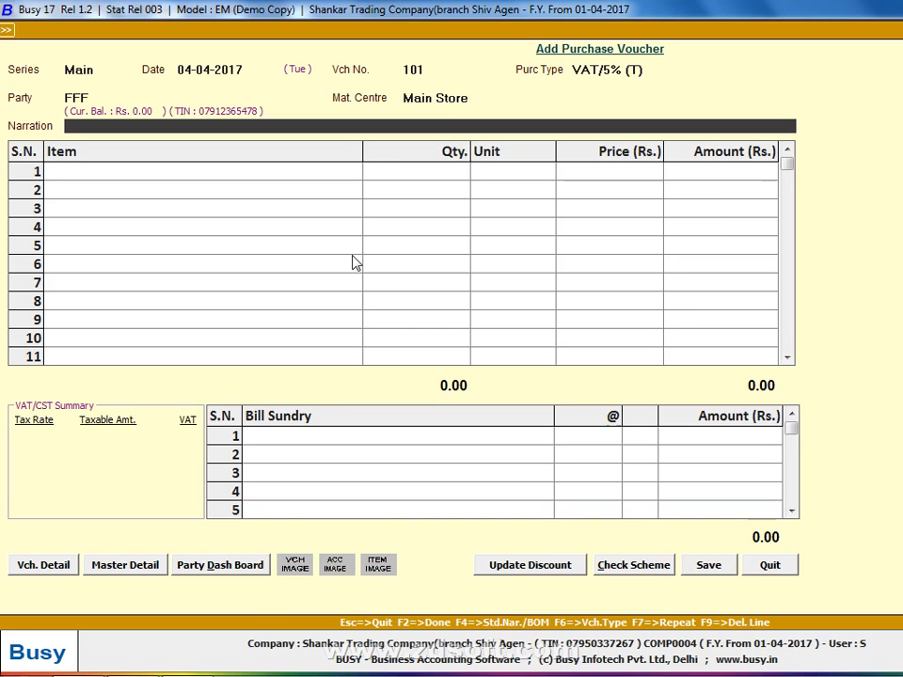
key("alt+Tab")
key("alt+Tab")
key("Return")
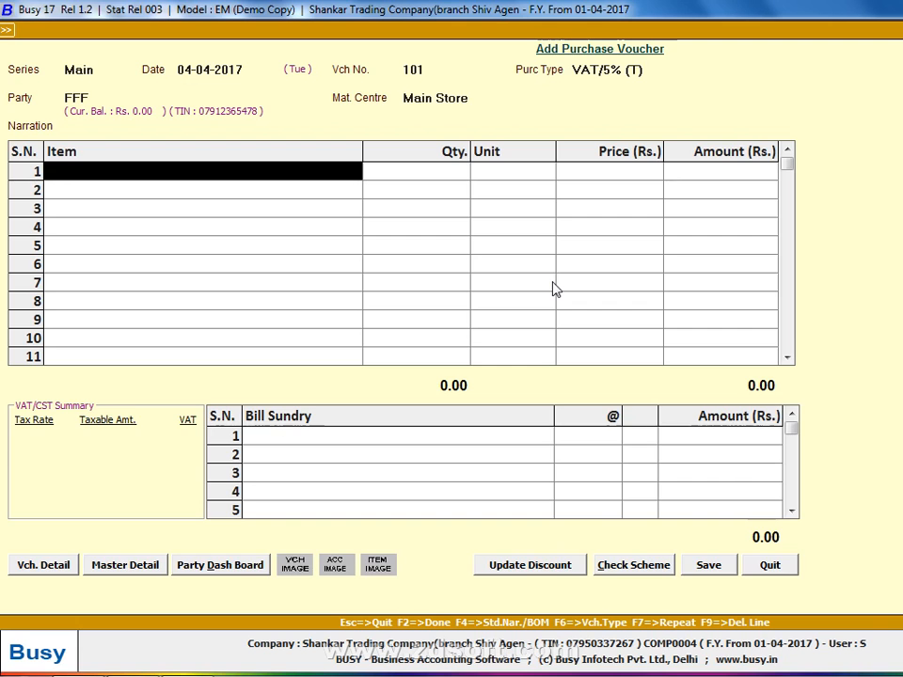
Add a new item master named CLOTH from the voucher's first item row and place it in the General group
key("F3")
type("OT")
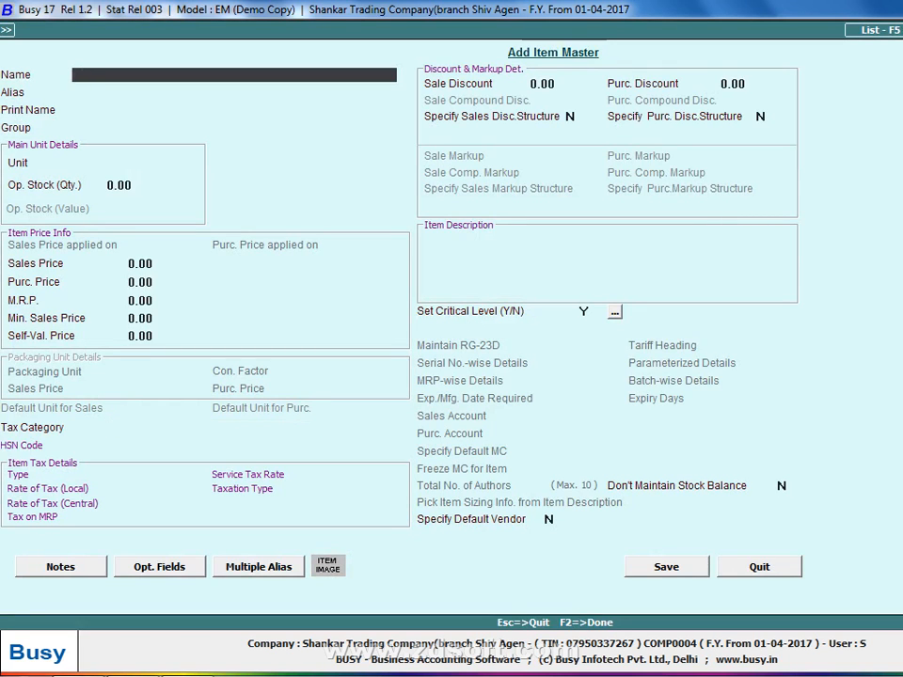
type("H")
key("Return")
Set the CLOTH item's main unit to Kgs. and keep its opening stock quantity at zero
key("Return")
key("Return")
key("Return")
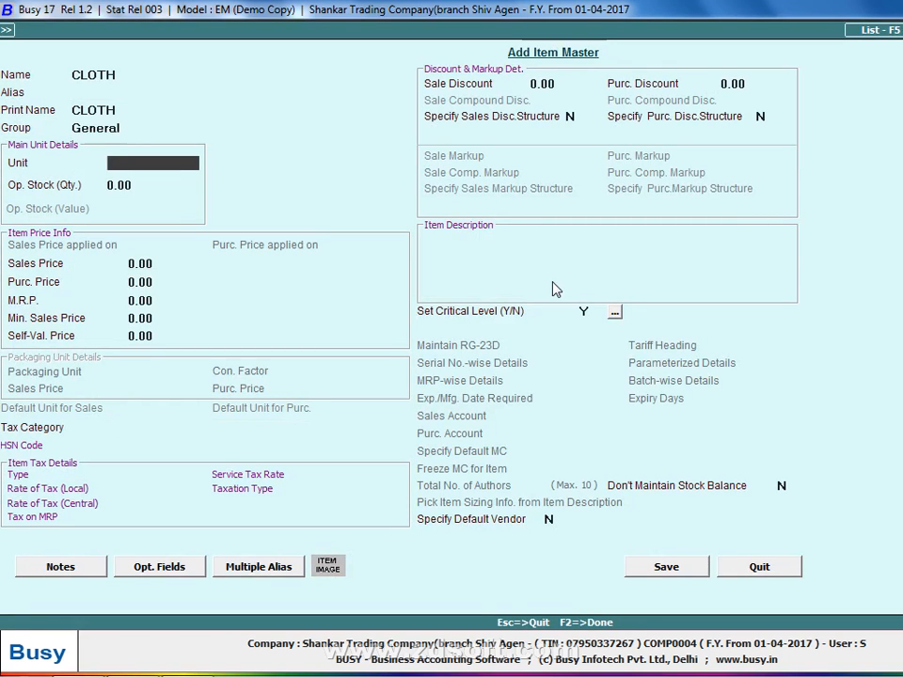
type("P")
key("Return")
key("Return")
key("Up")
key("Up")
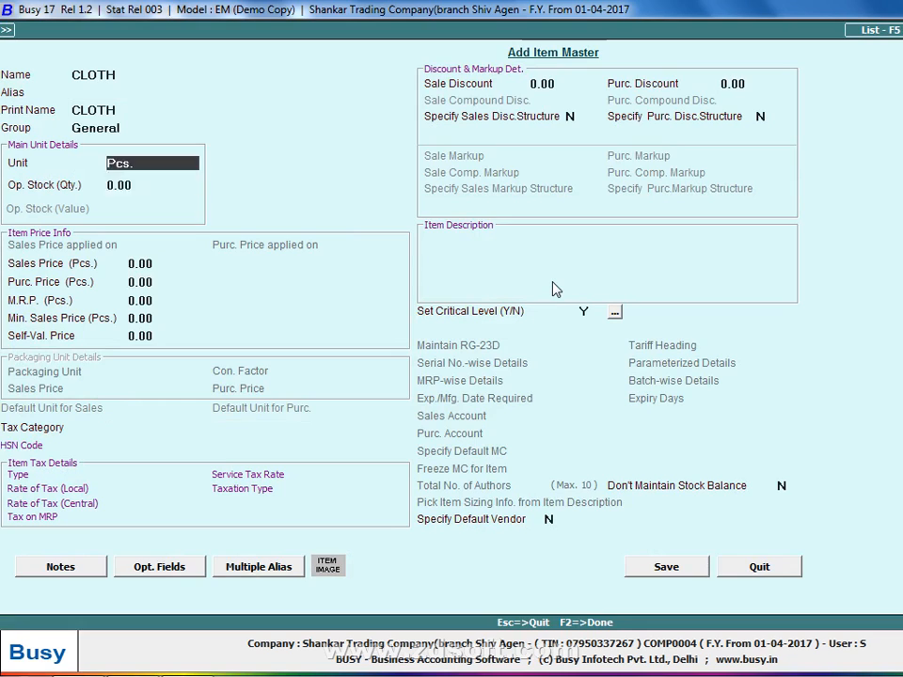
type("K")
key("Return")
Set the item's sales price to 60.75 and purchase price to 50.75, leaving M.R.P., minimum sales and self-valuation prices at zero
key("Return")
type("60.75")
key("Return")
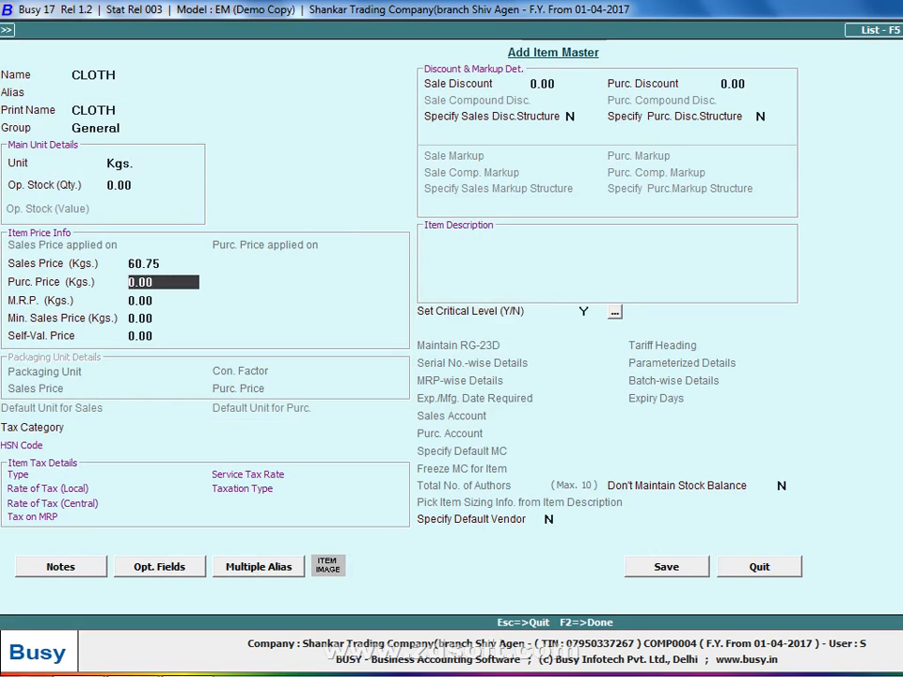
type("503")
key("Return")
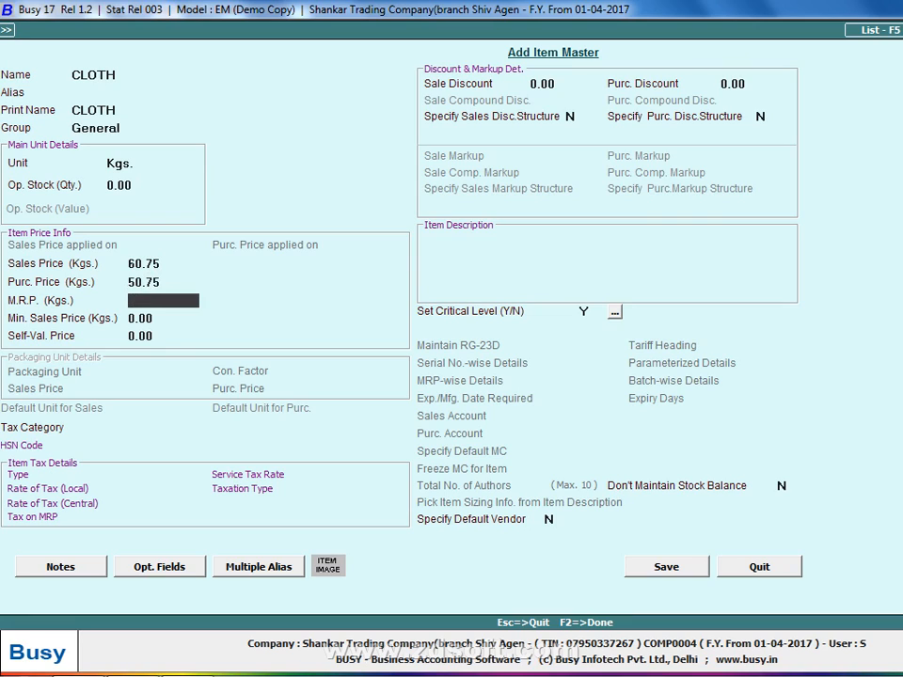
key("Return")
key("Return")
key("Return")
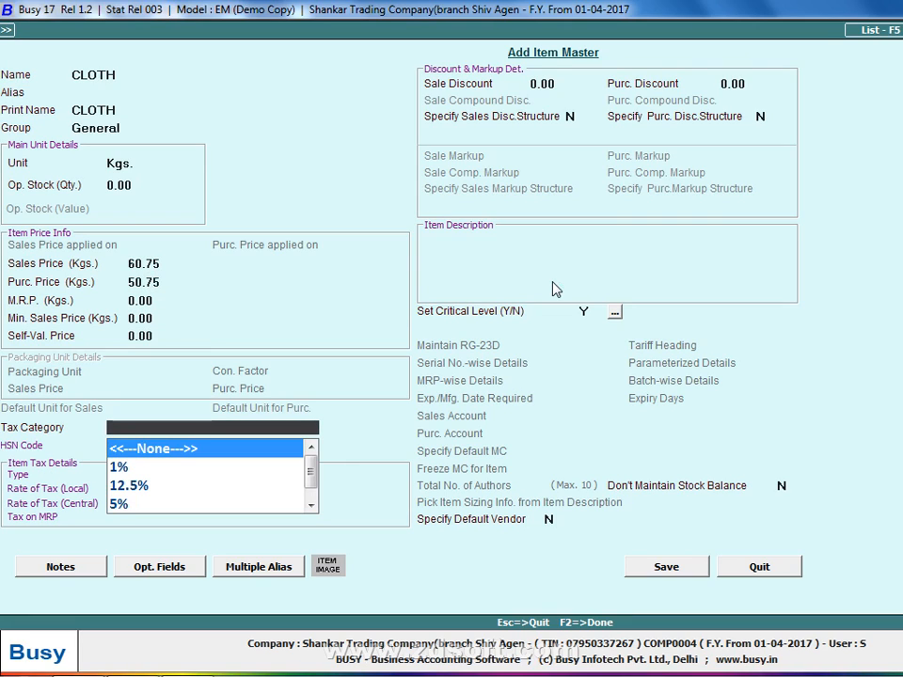
Assign the 5% tax category to the CLOTH item
key("Down")
key("Down")
key("Down")
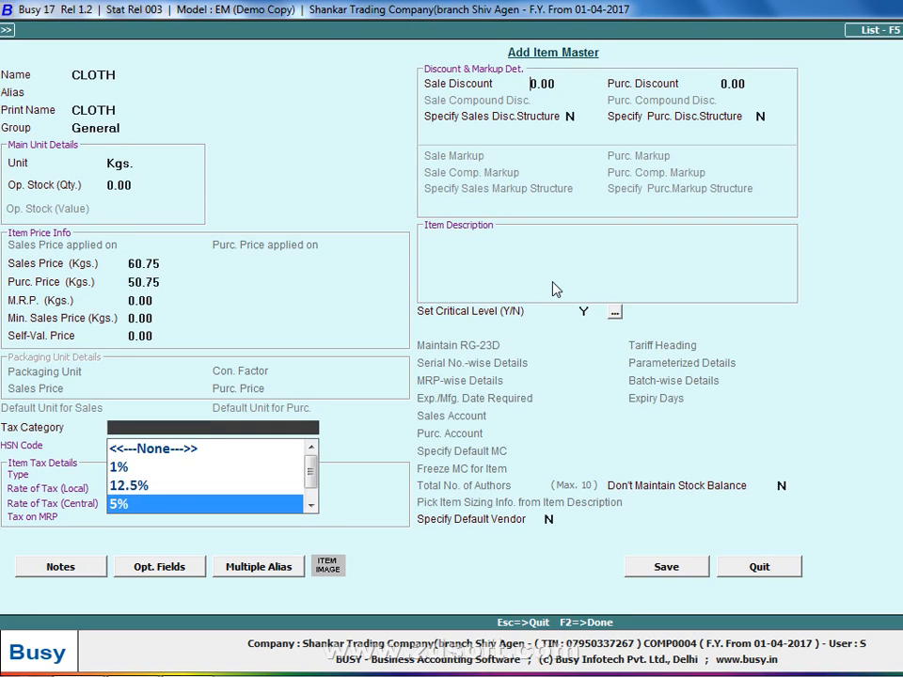
key("Return")
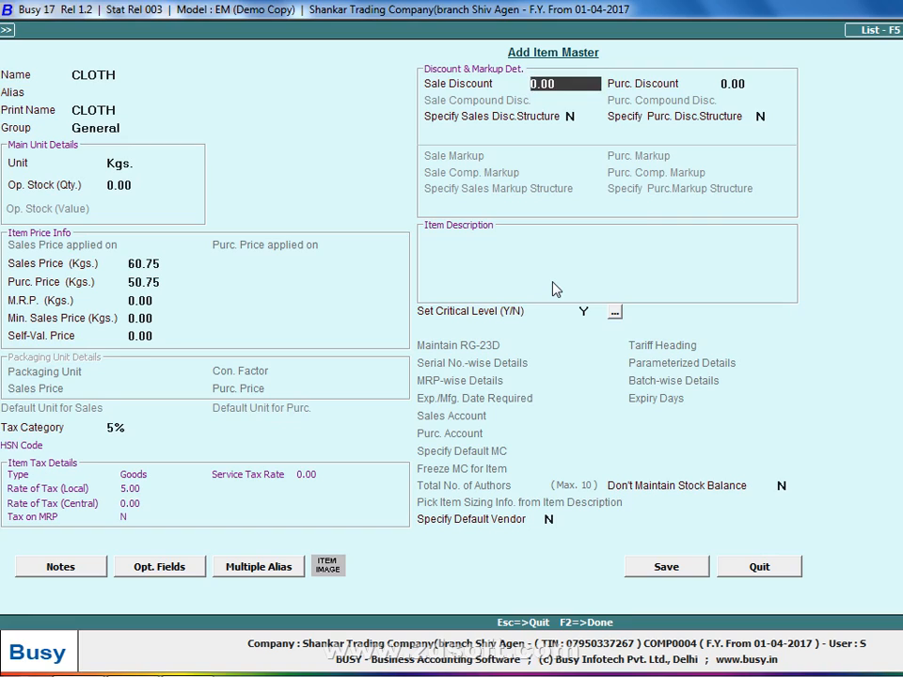
Review the 5% tax category's details as far as its HSN code, and return to the item master without saving
key("Up")
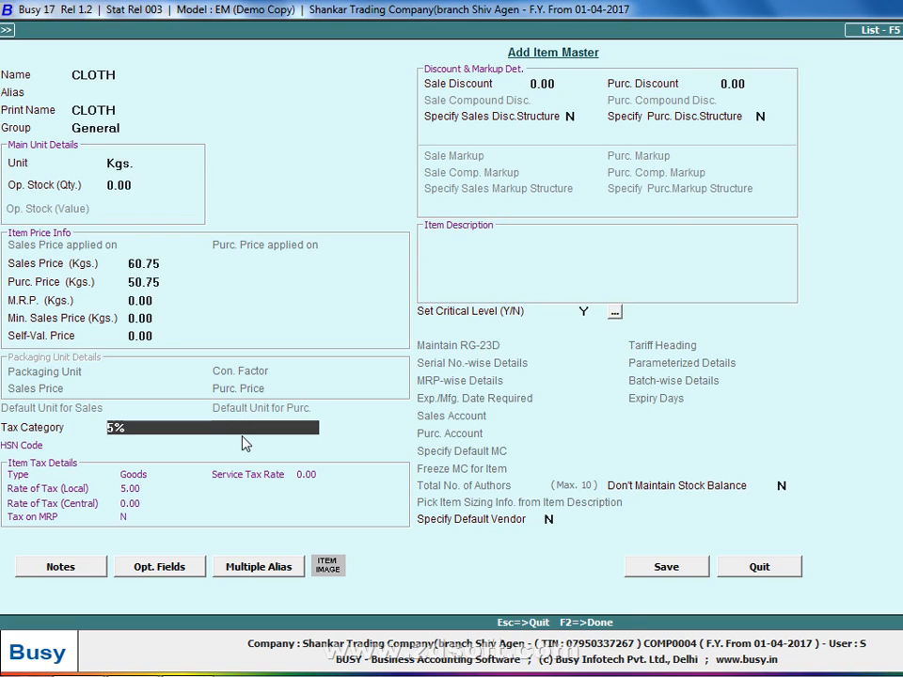
key("alt+m")
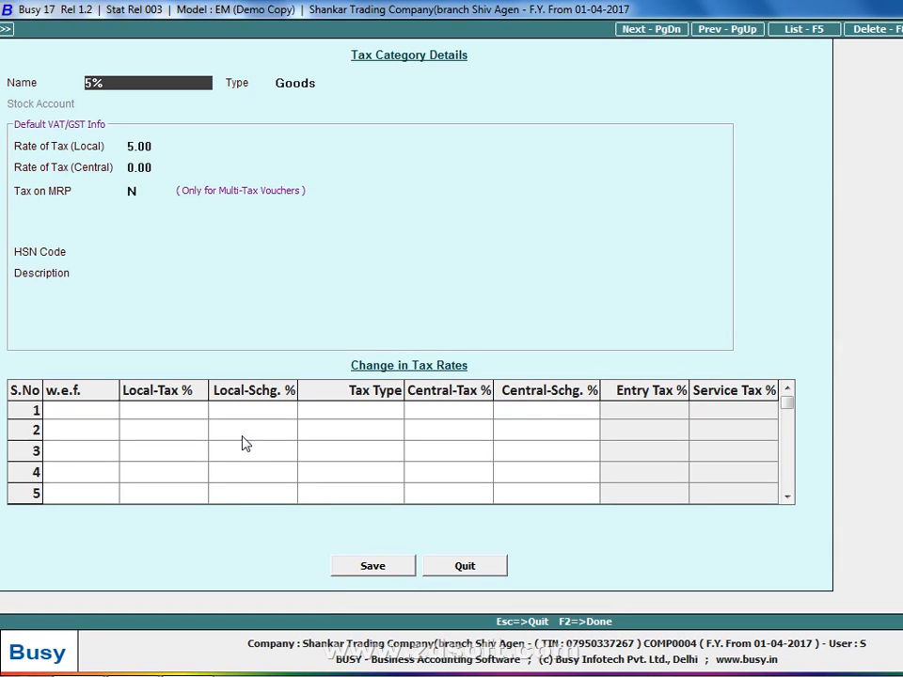
key("Return")
key("Return")
key("Return")
key("Return")
key("Return")
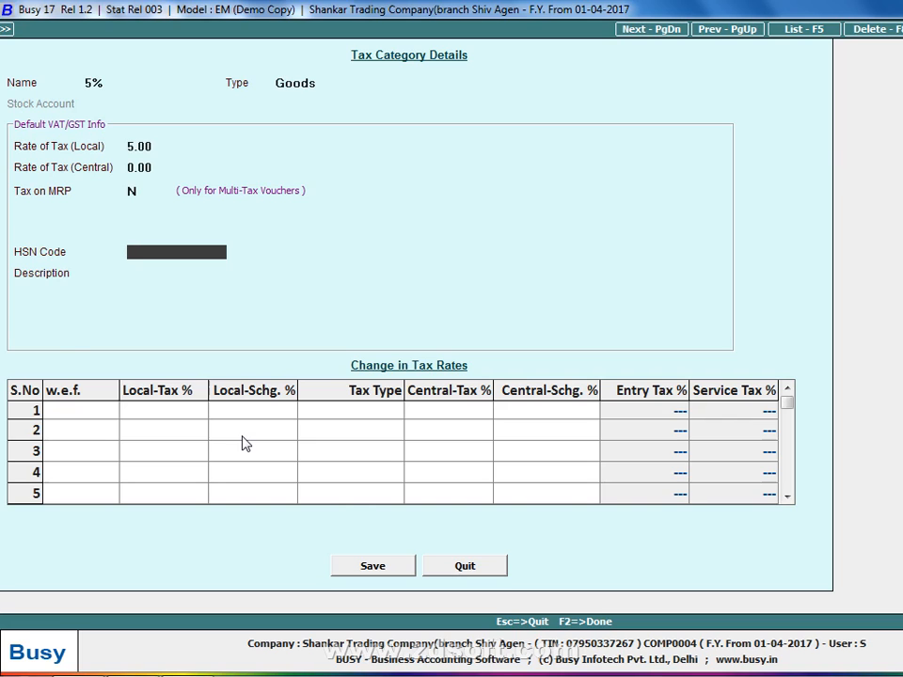
key("Escape")
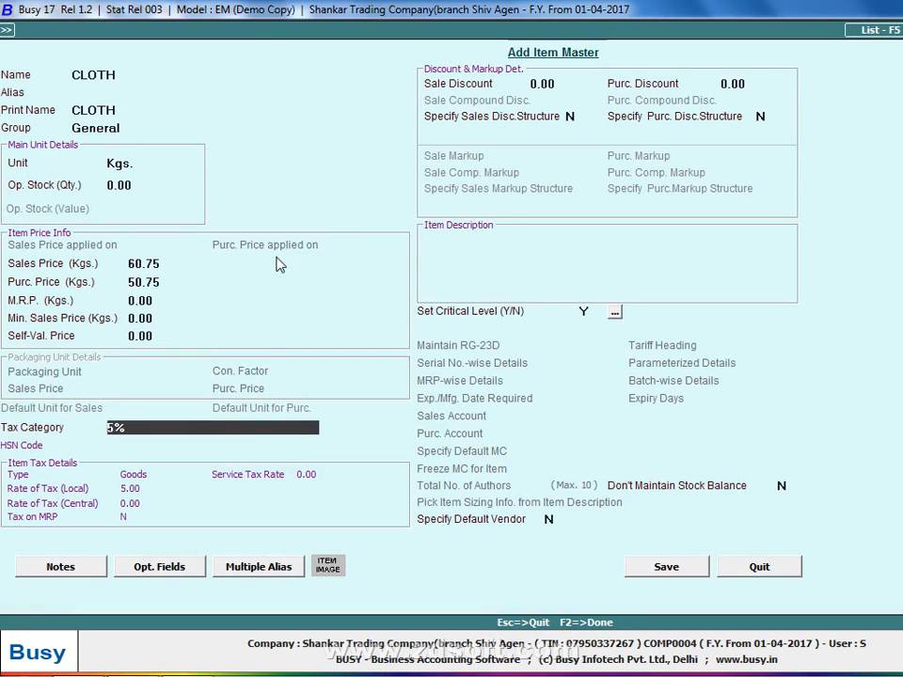
Rename the item as CLOTH -1 and reopen its 5% tax category for modification
left_click(233, 72)
type("-1")
key("Return")
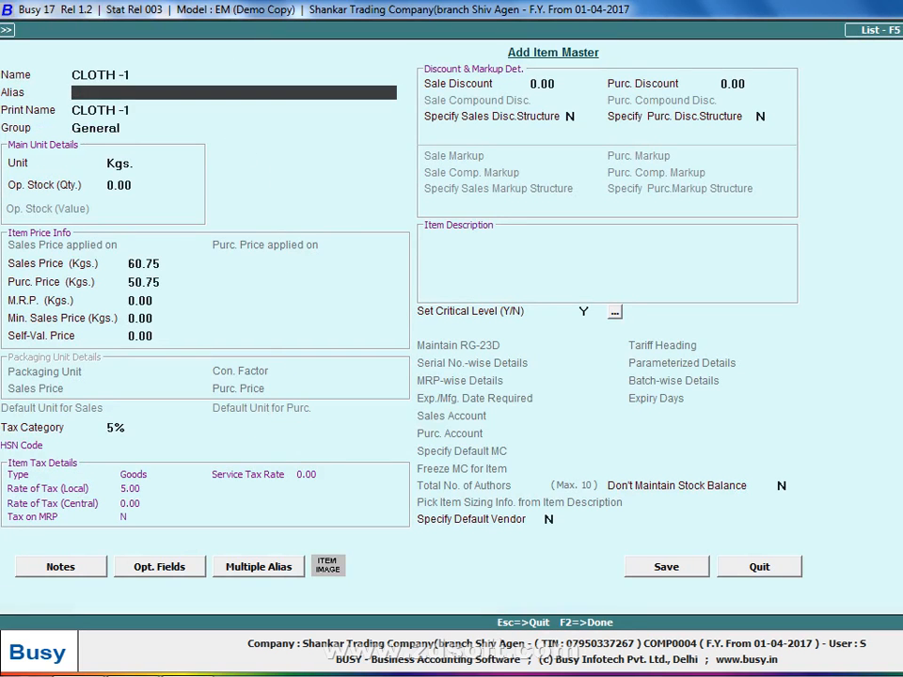
left_click(149, 429)
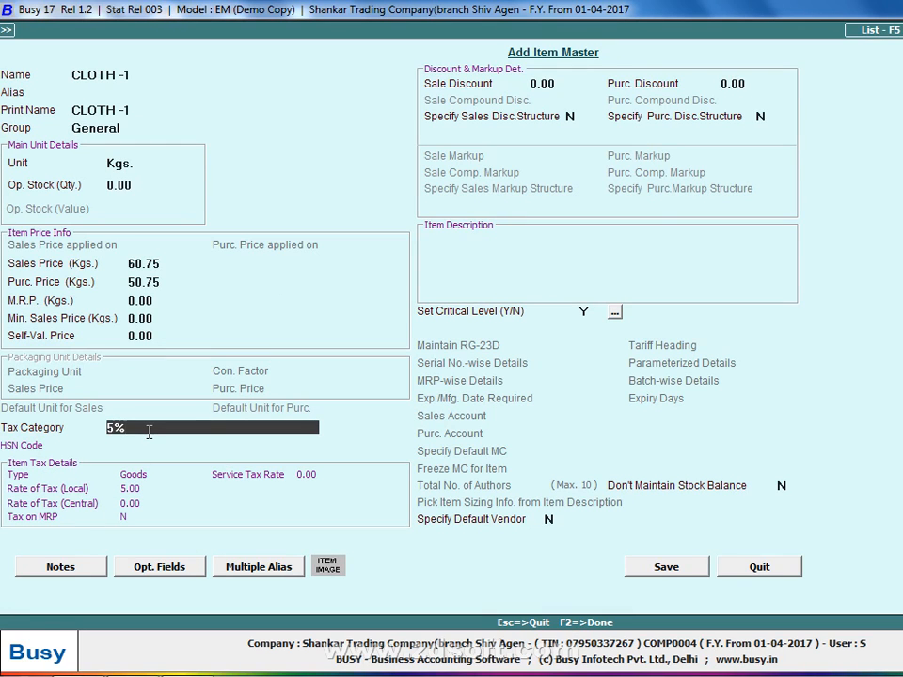
key("alt+m")
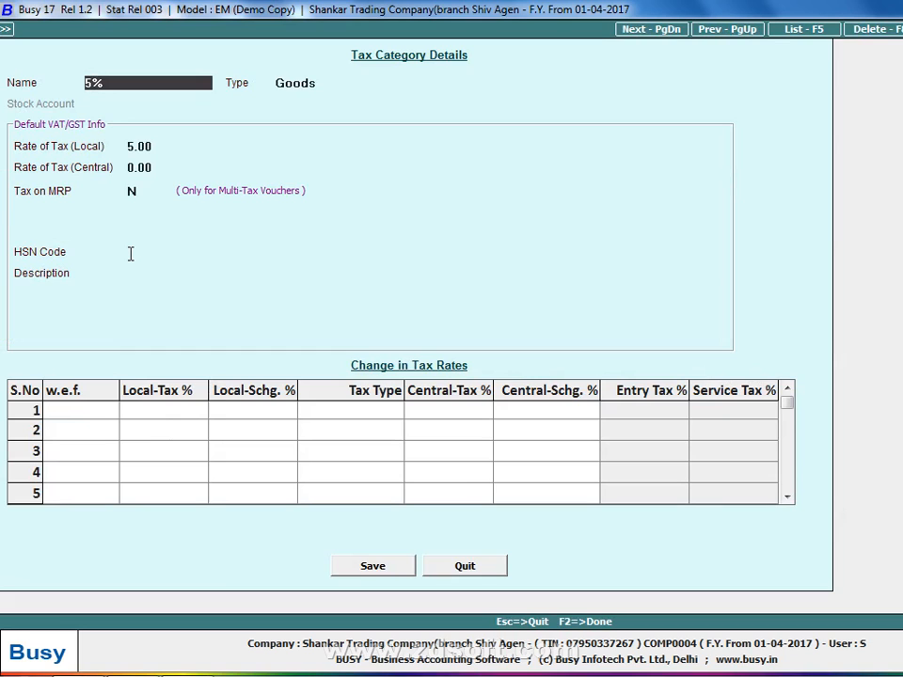
Show the Windows desktop and launch Mozilla Firefox
right_click(249, 669)
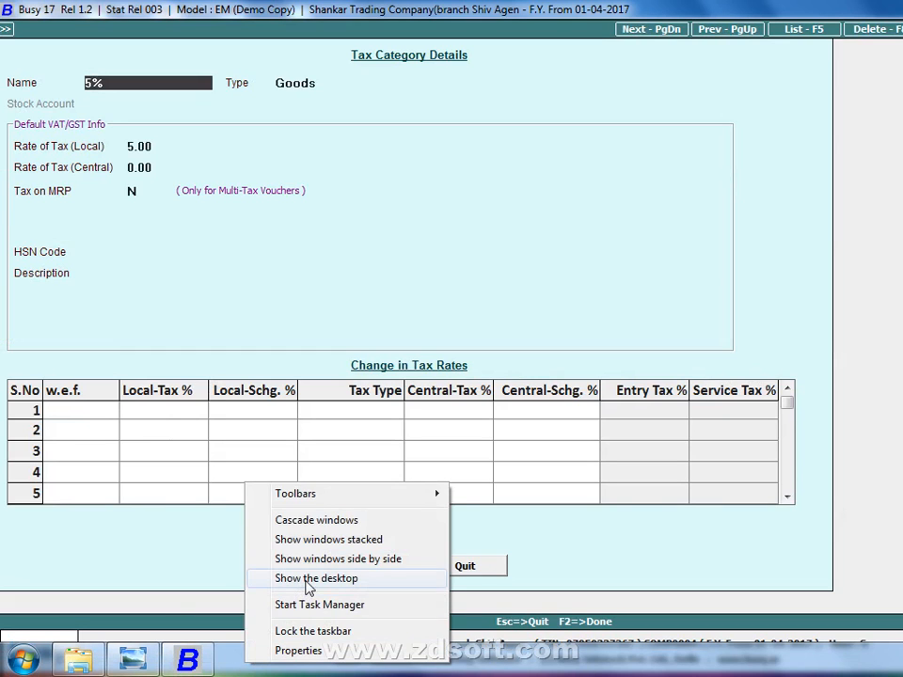
left_click(307, 581)
left_click(155, 374)
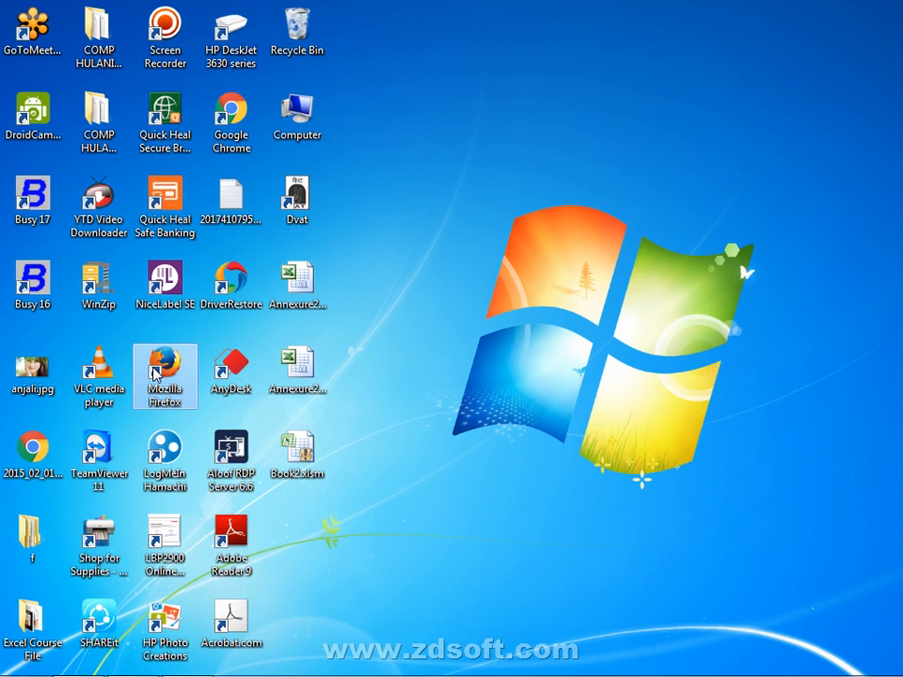
double_click(155, 374)
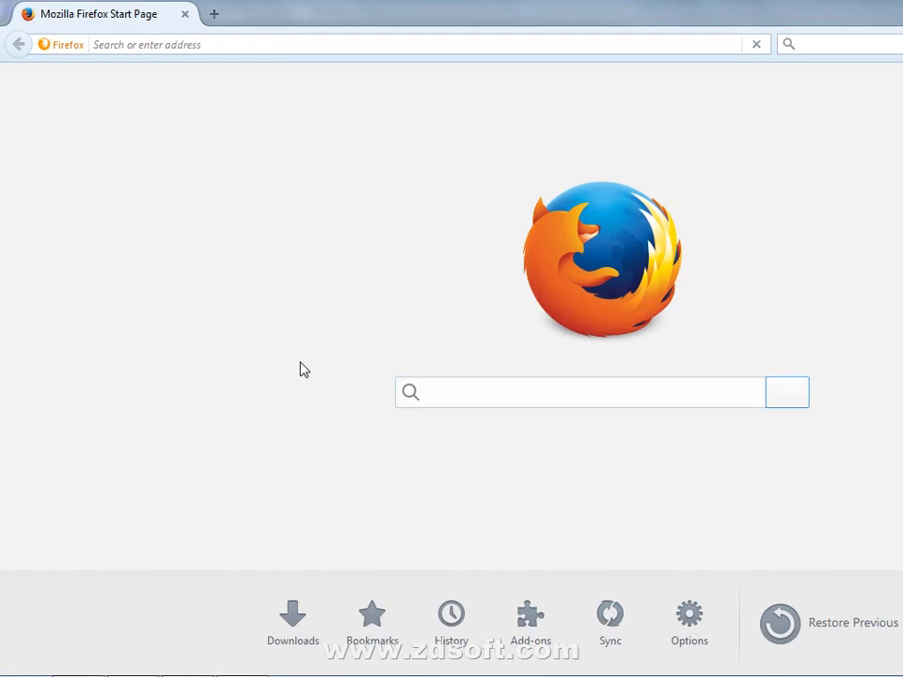
Search the web for DVAT and open the official dvat.gov.in website
type("T")
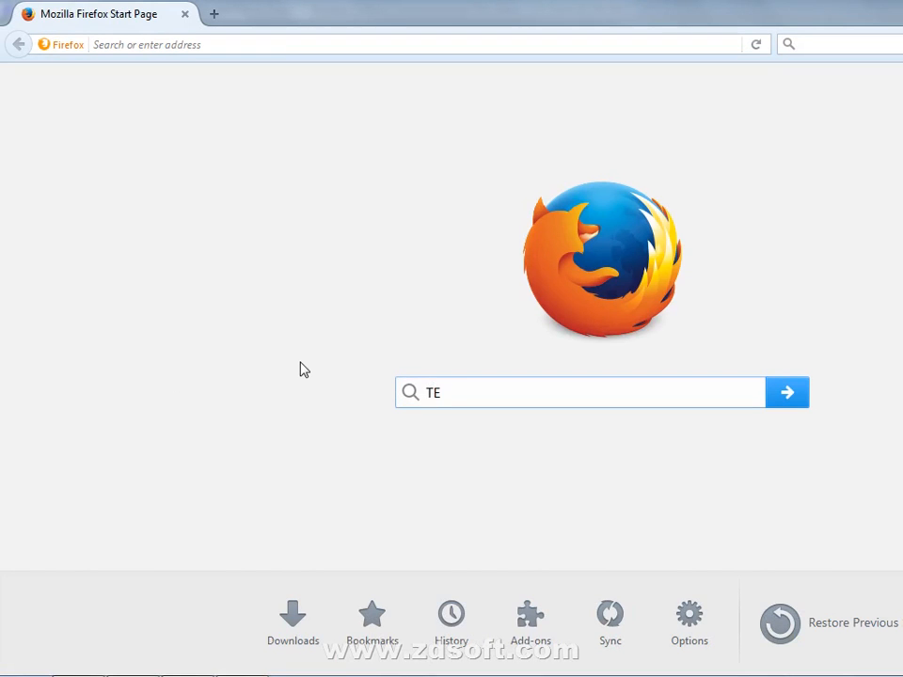
type("E")
key("BackSpace")
key("BackSpace")
type("DVA")
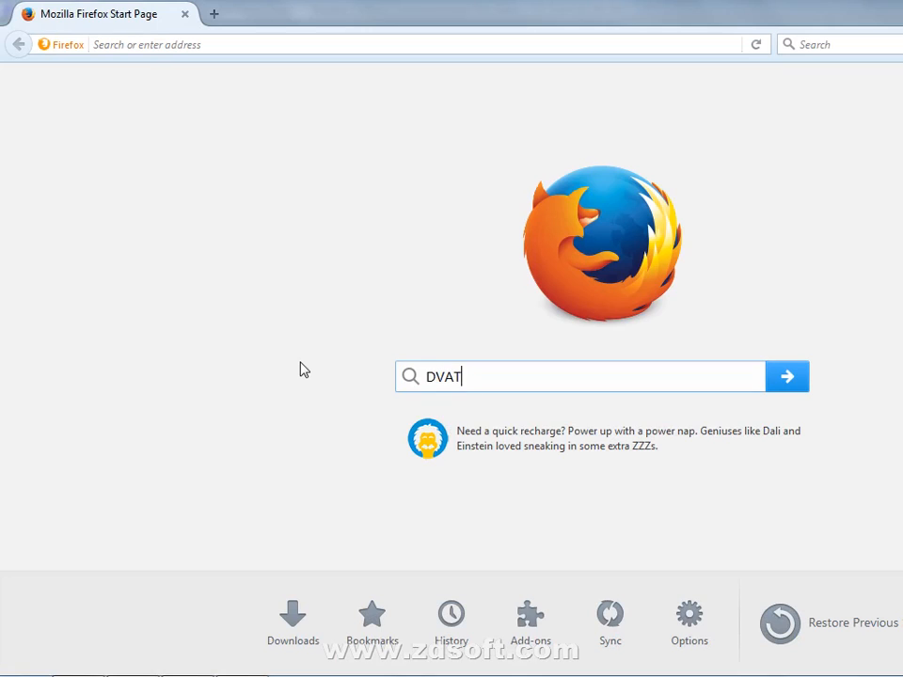
key("Return")
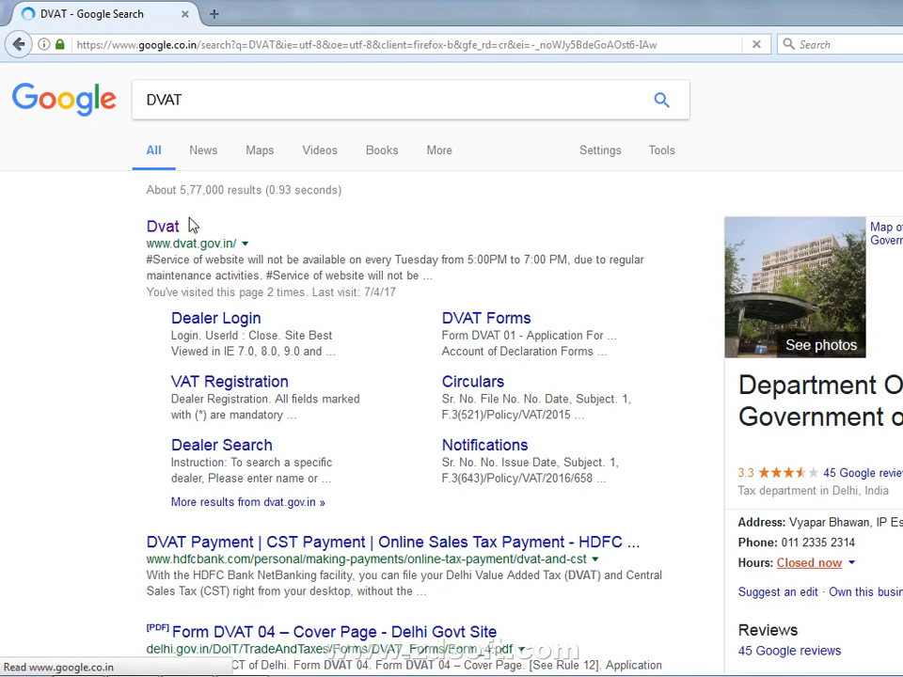
left_click(168, 235)
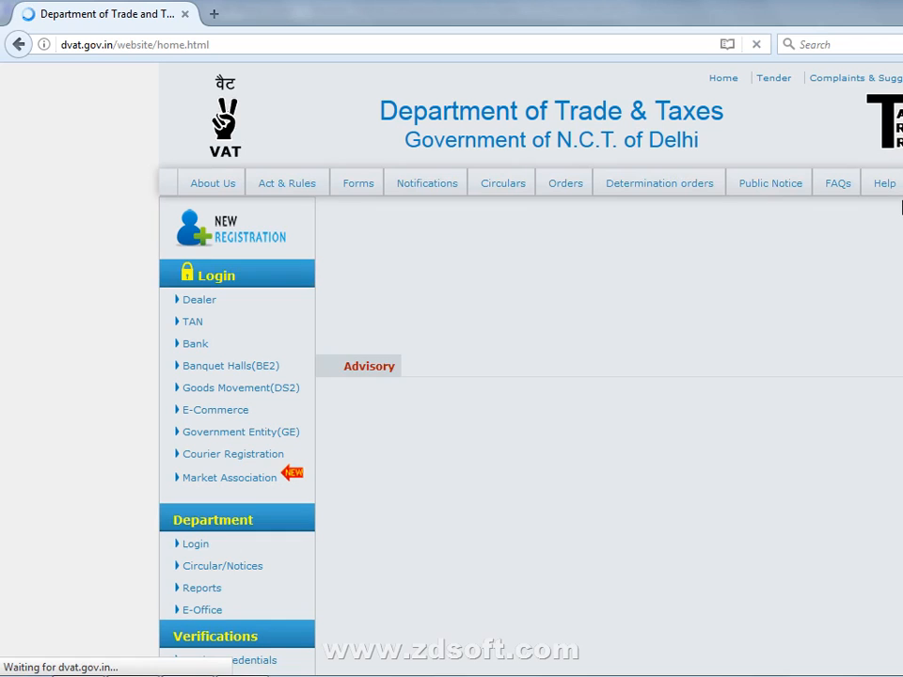
Dismiss the Flash Player notice, download the revised list of codes for commodities from What's new, and open it in Excel
scroll(896, 214, "down", 3)
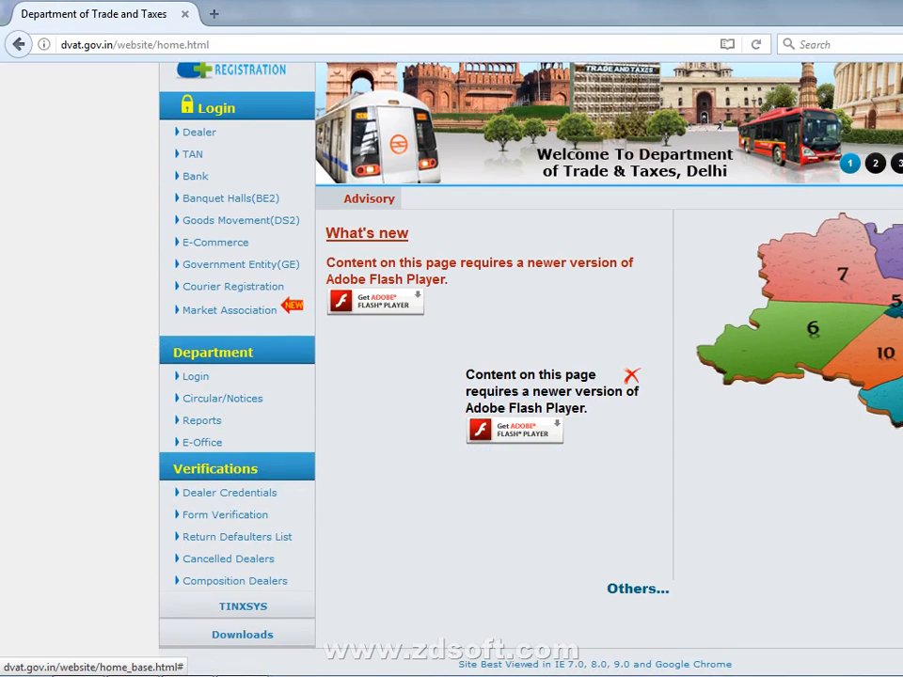
left_click(632, 378)
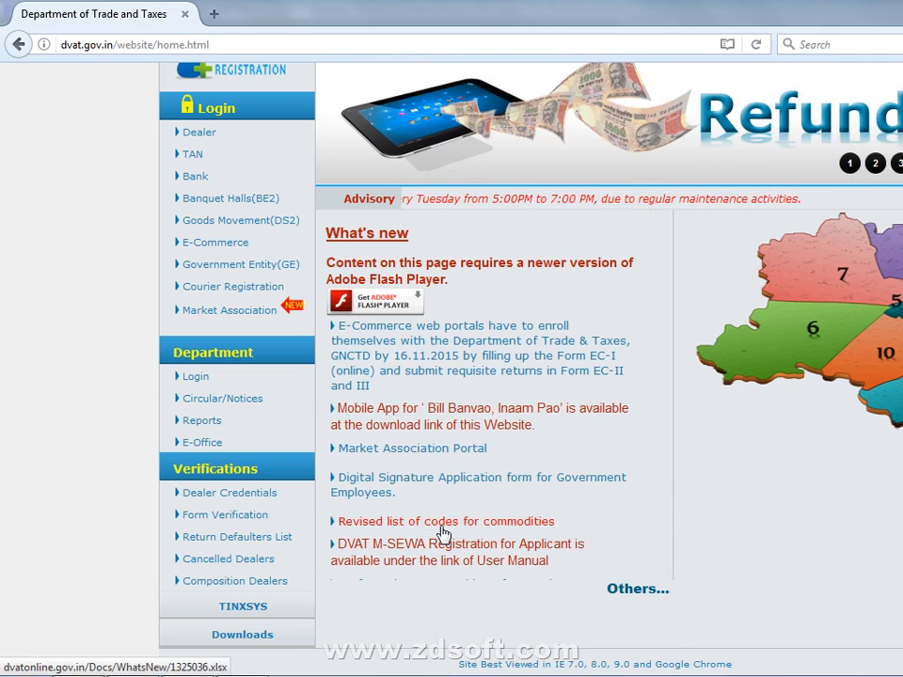
left_click(442, 533)
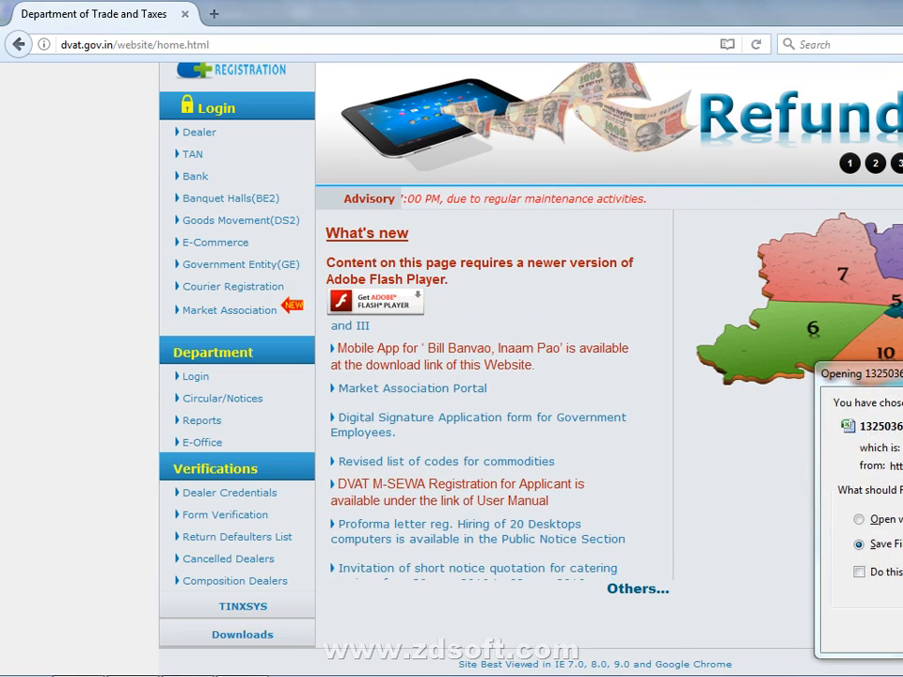
key("Return")
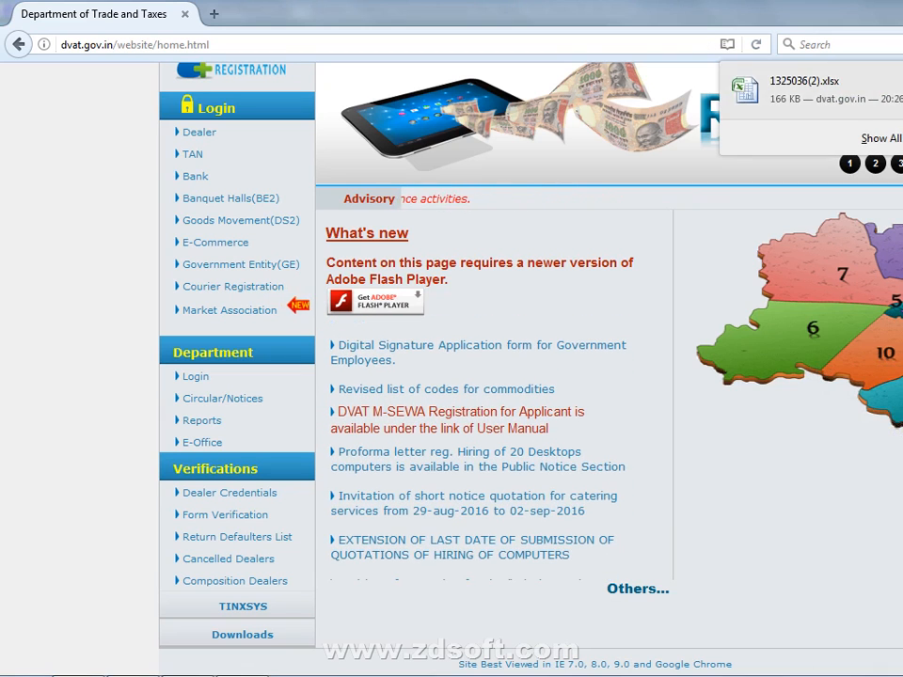
key("Escape")
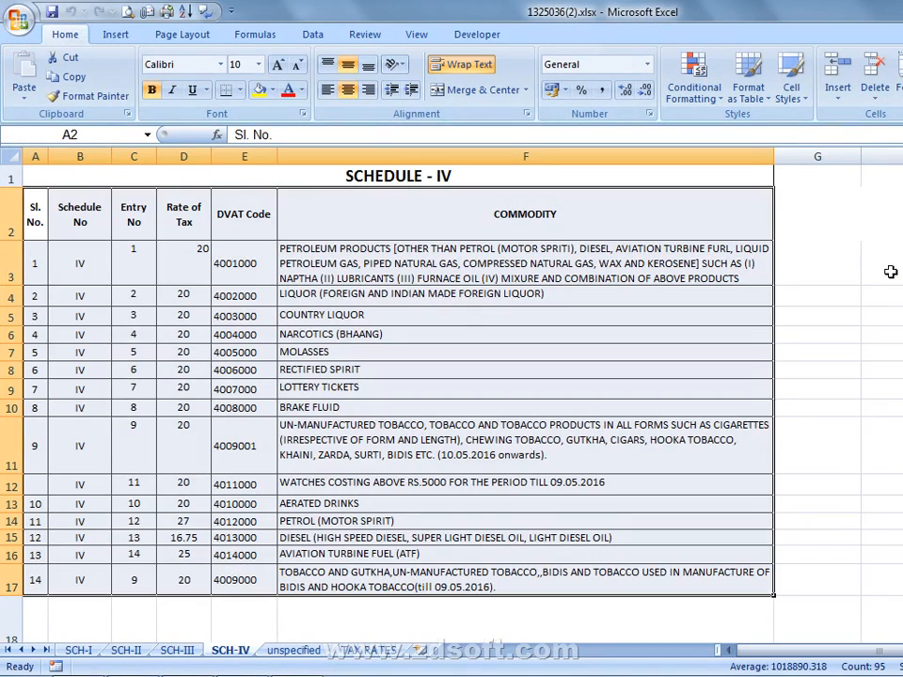
Examine the Schedule IV, Schedule I and Schedule II sheets for commodities, tax rates and DVAT codes
left_click(460, 331)
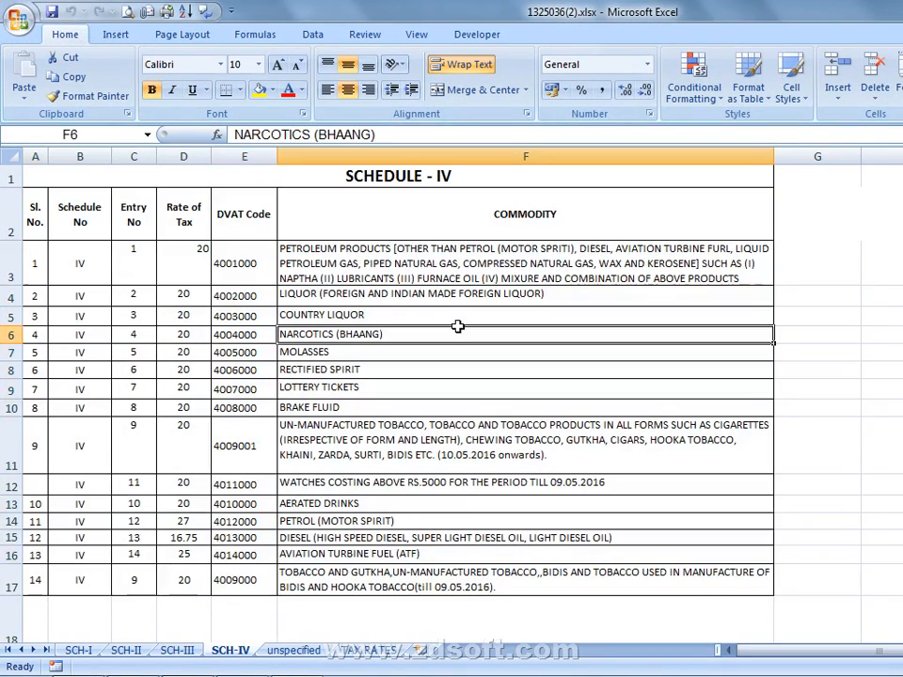
left_click(183, 222)
scroll(198, 334, "down", 1)
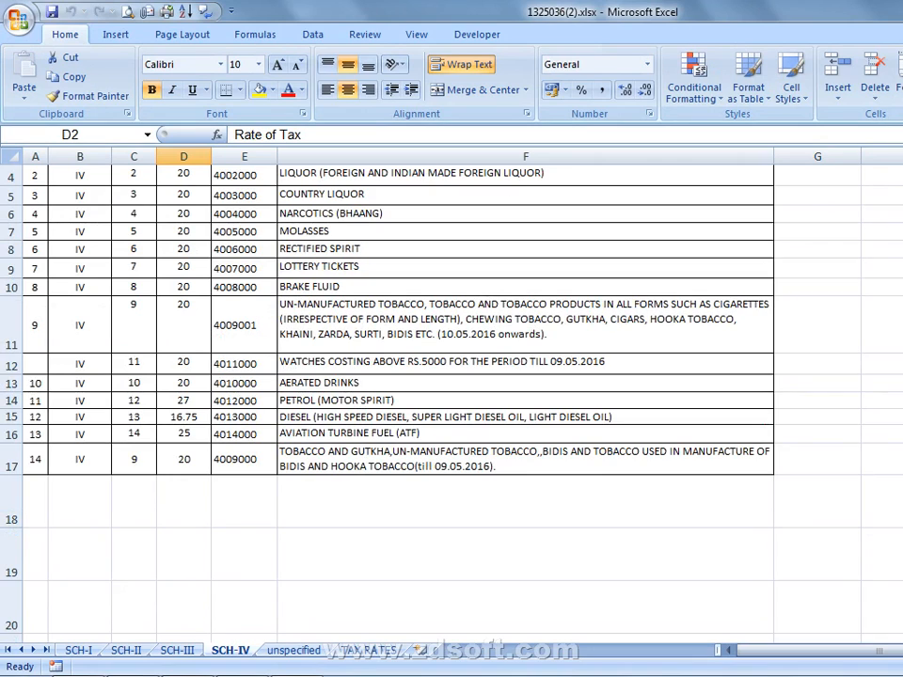
left_click(75, 651)
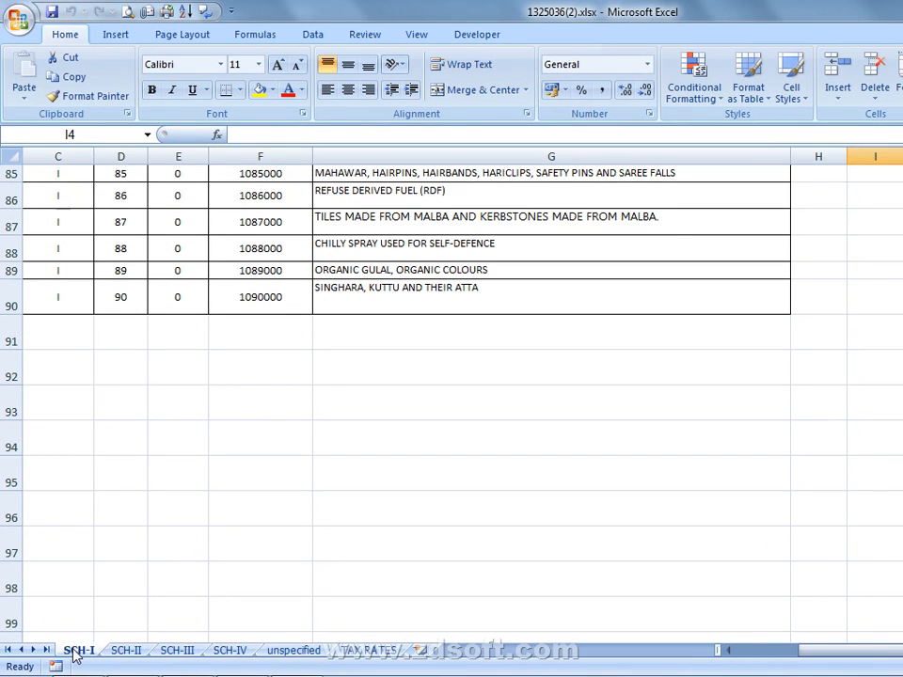
scroll(242, 457, "up", 10)
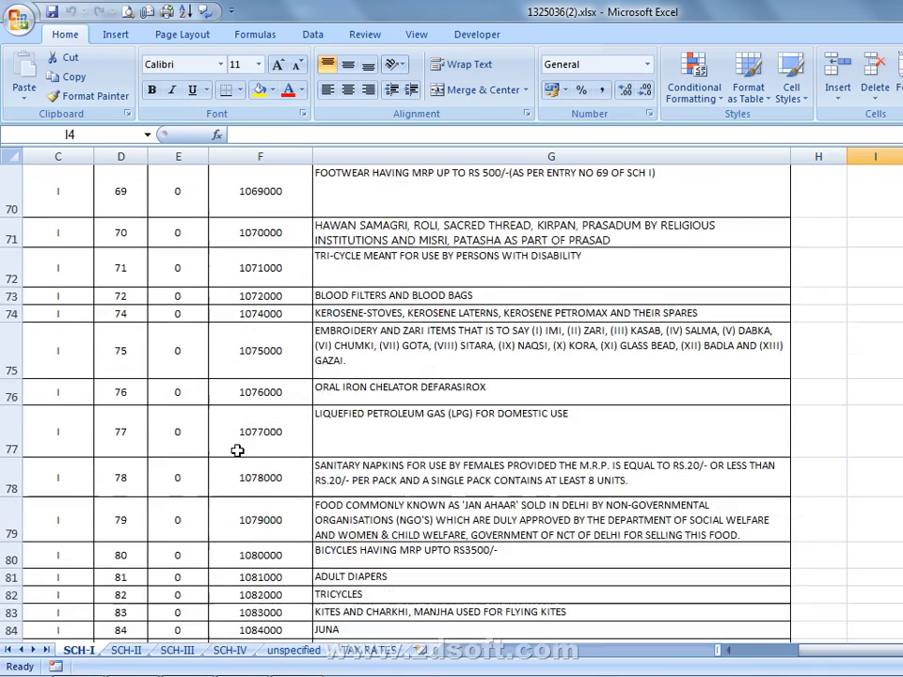
scroll(228, 438, "up", 5)
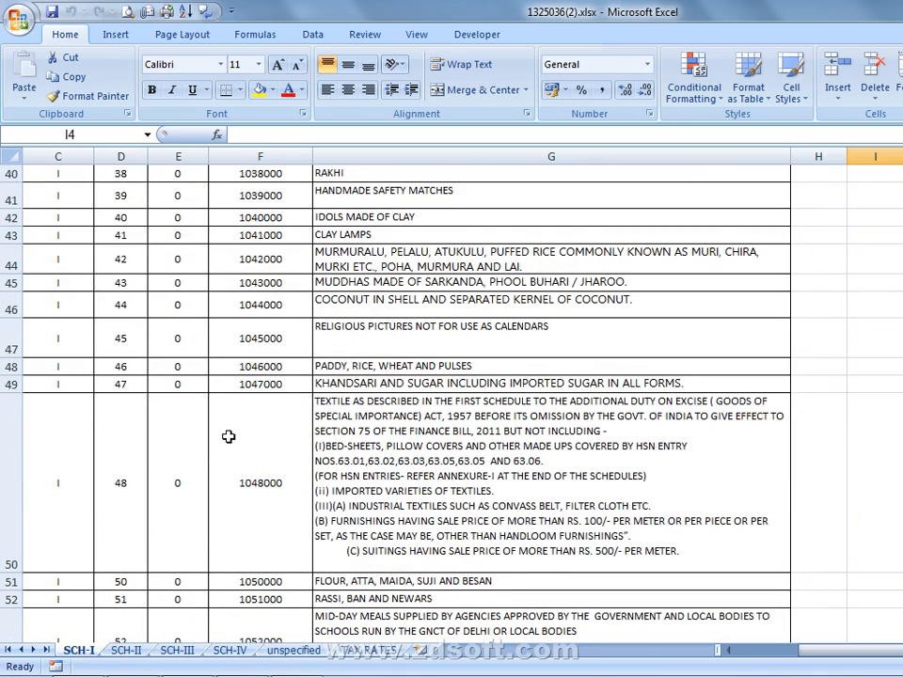
left_click(126, 651)
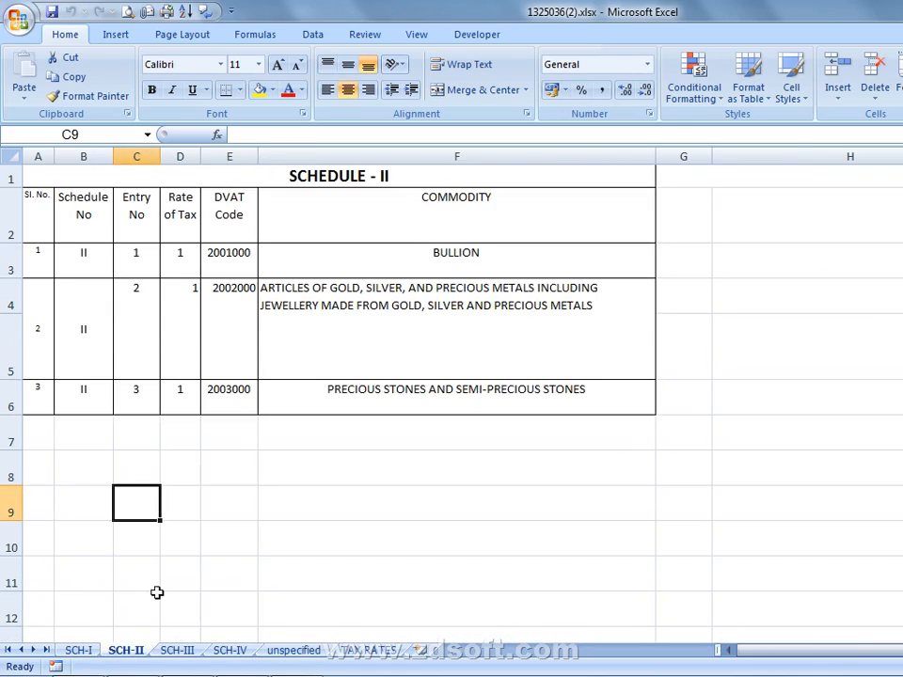
left_click(240, 255)
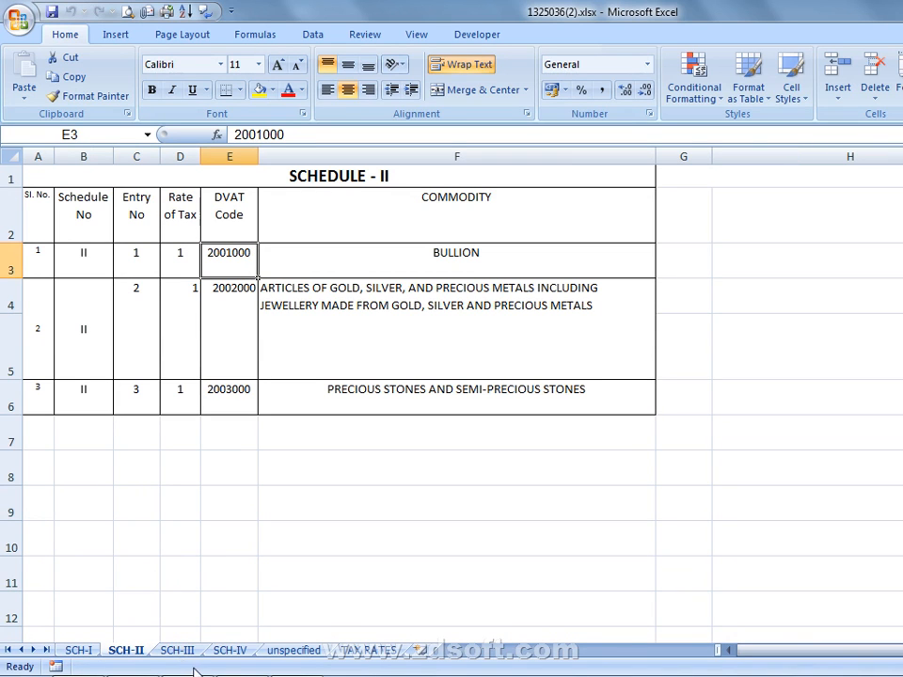
left_click(312, 284)
On the SCH-III sheet, copy the DVAT code 3181000 from the DESI GHEE row
left_click(177, 650)
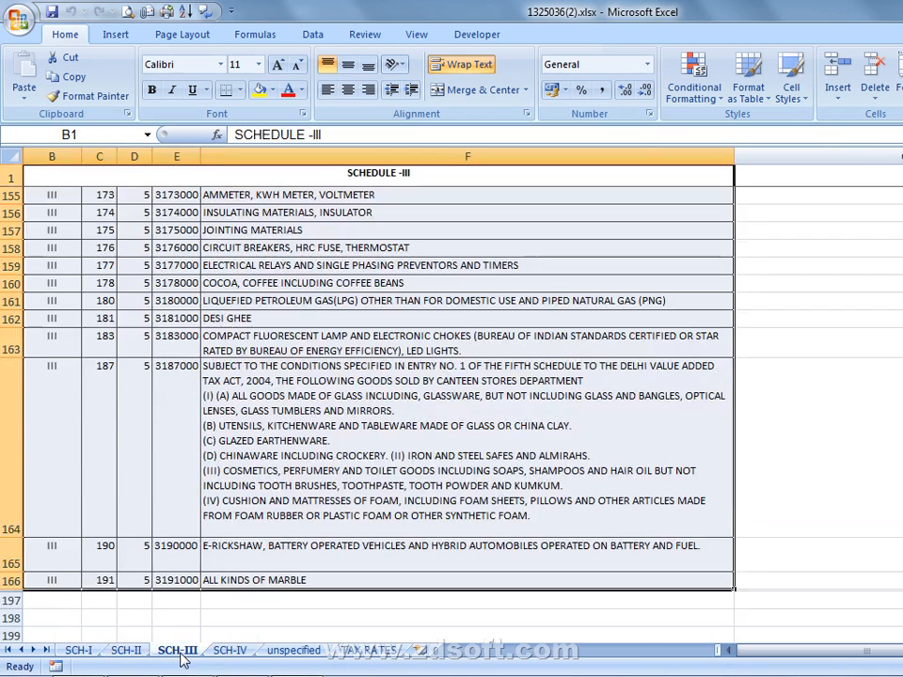
left_click(205, 318)
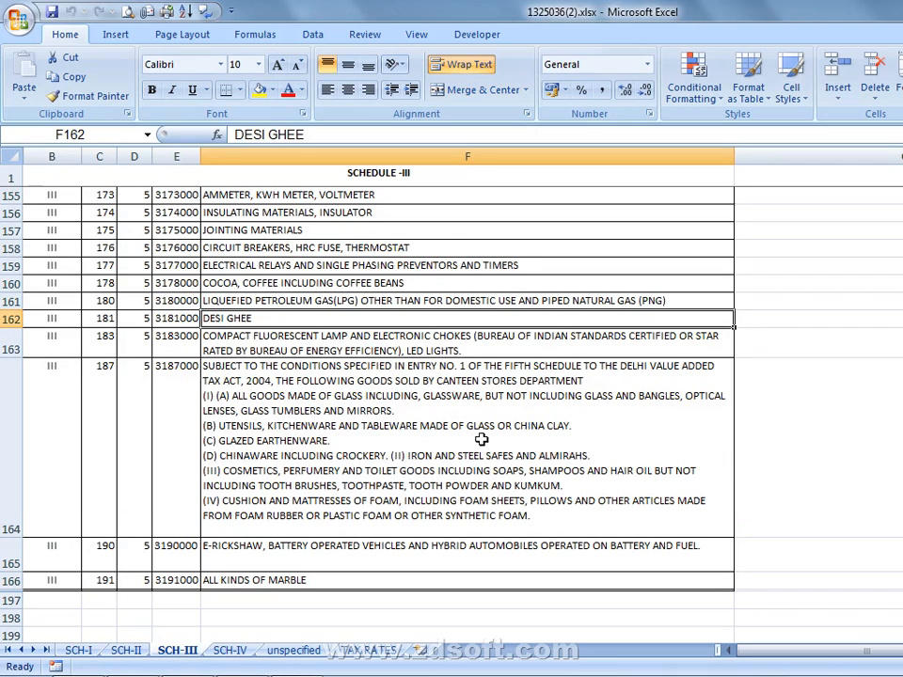
left_click(180, 318)
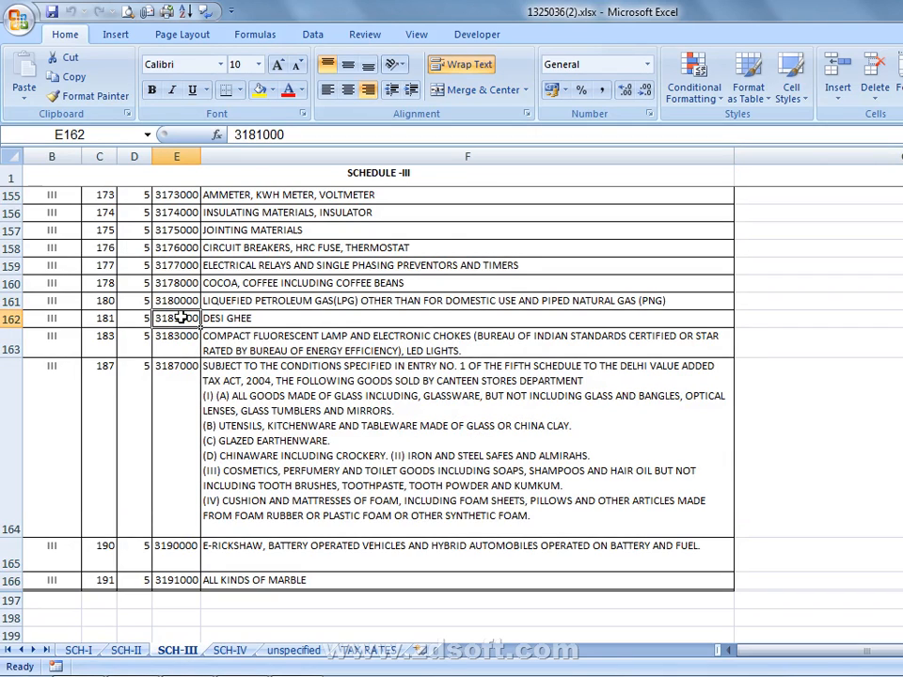
left_click_drag(292, 130, 176, 113)
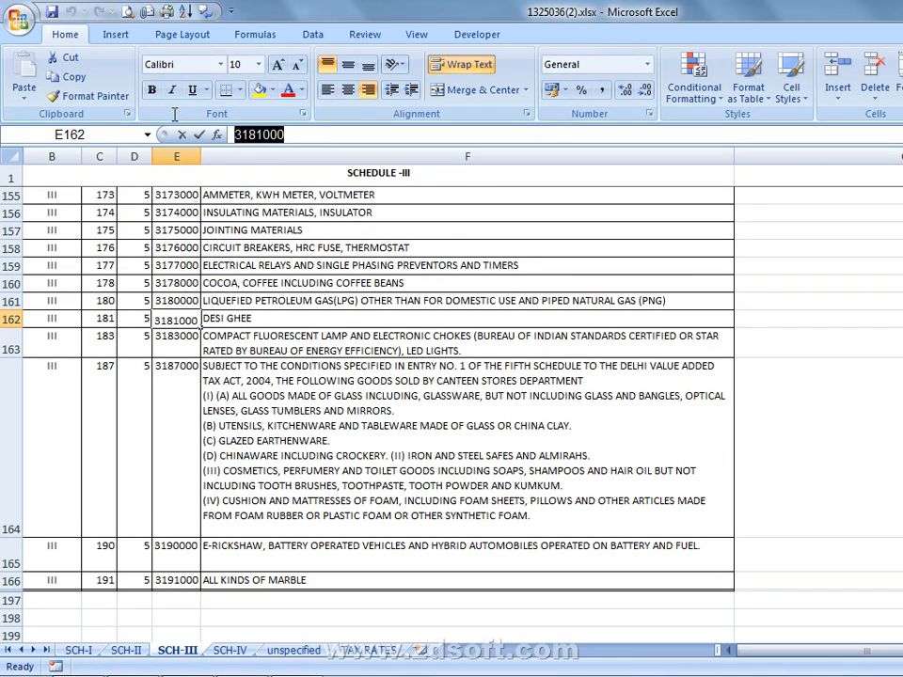
right_click(265, 137)
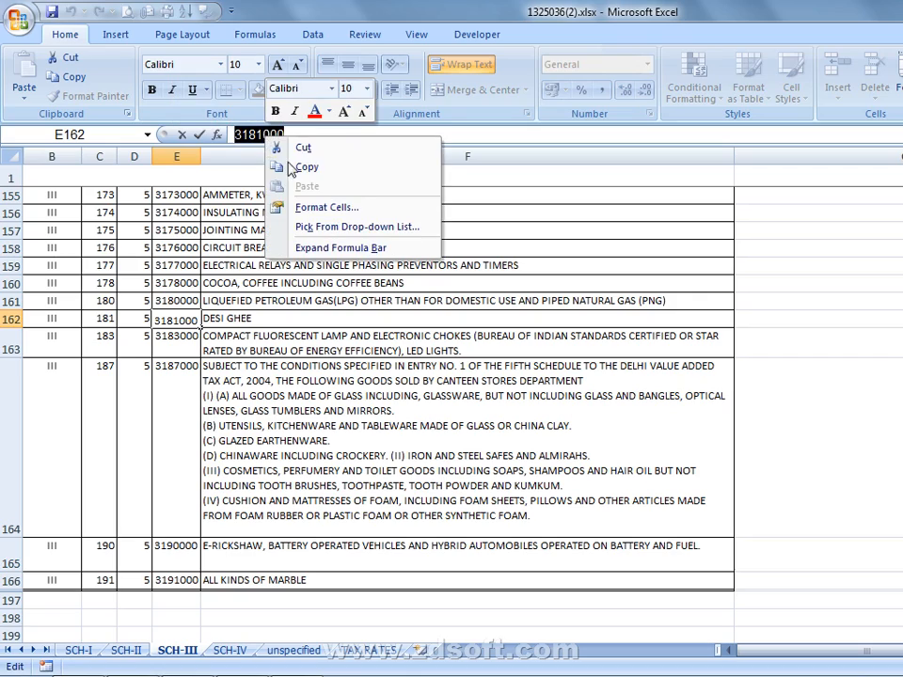
left_click(299, 167)
Switch to Busy and fill in the 5% tax category with HSN code 3181000 and description CLOTH
key("alt+Tab")
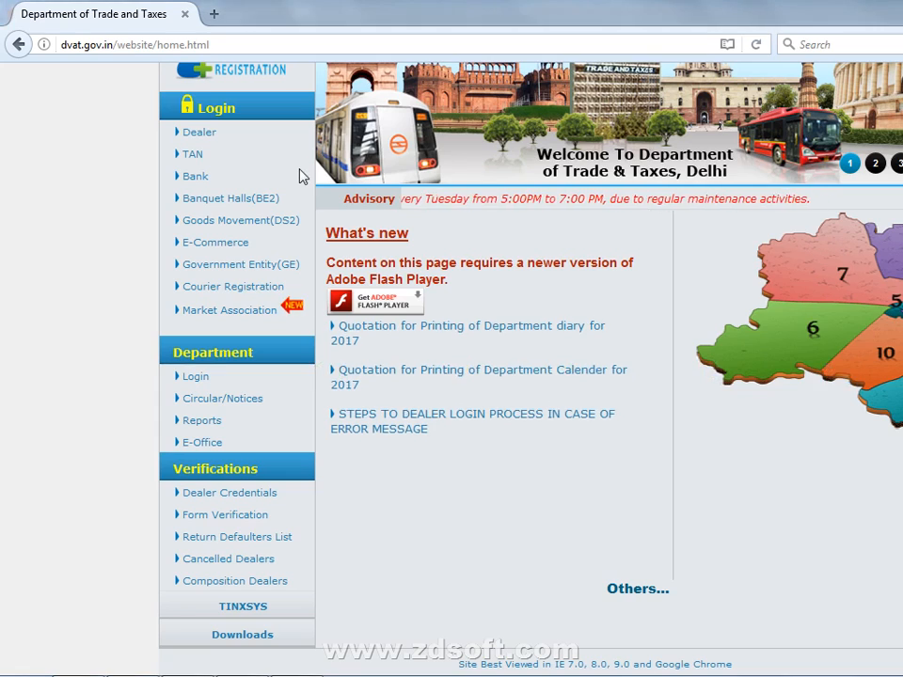
key("alt+Tab")
key("alt+Tab")
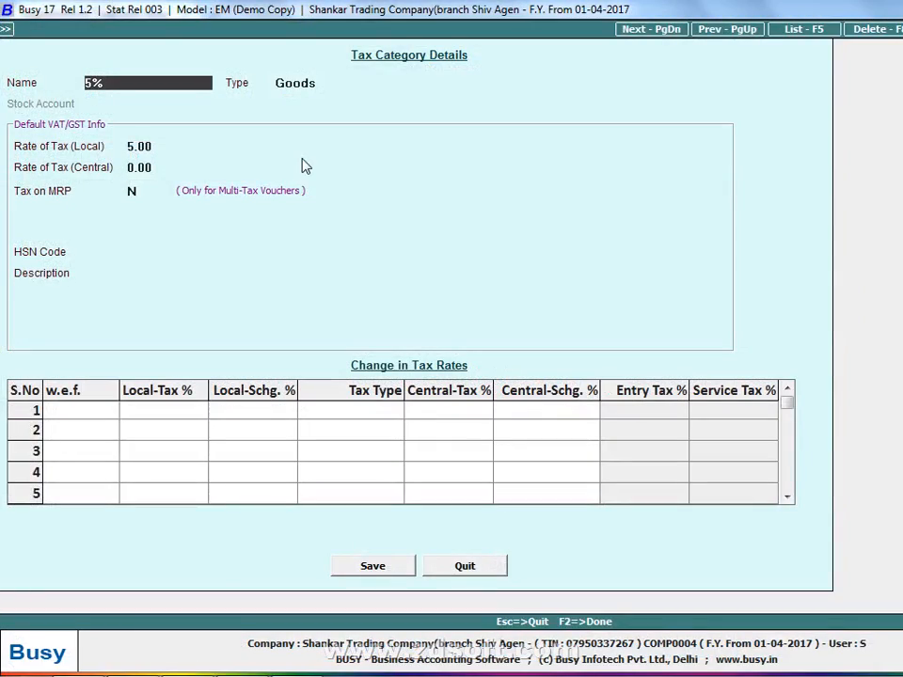
key("Return")
key("Return")
key("Return")
key("Return")
key("Return")
key("Return")
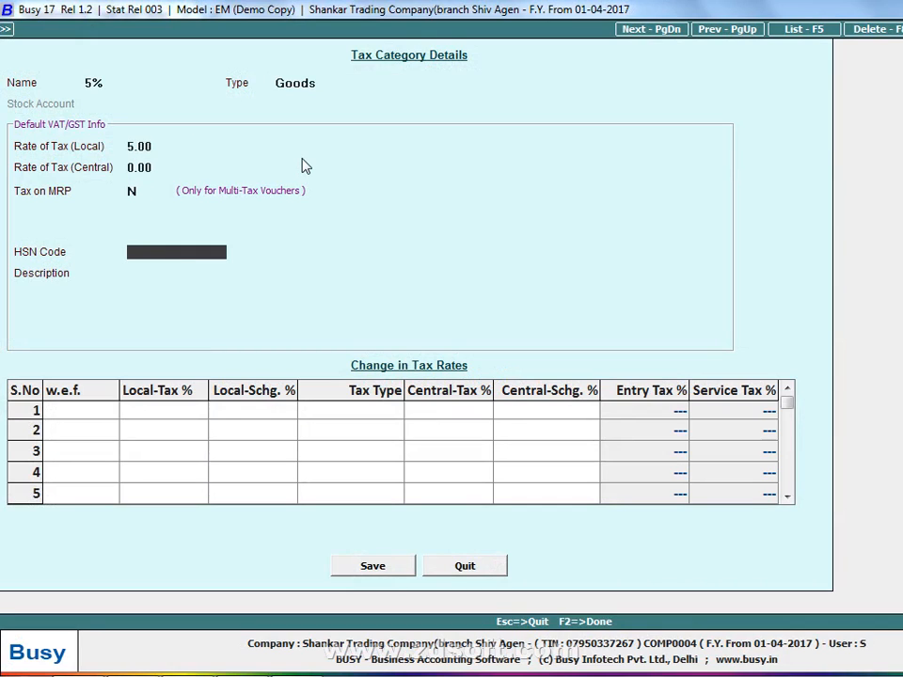
key("ctrl+v")
key("Return")
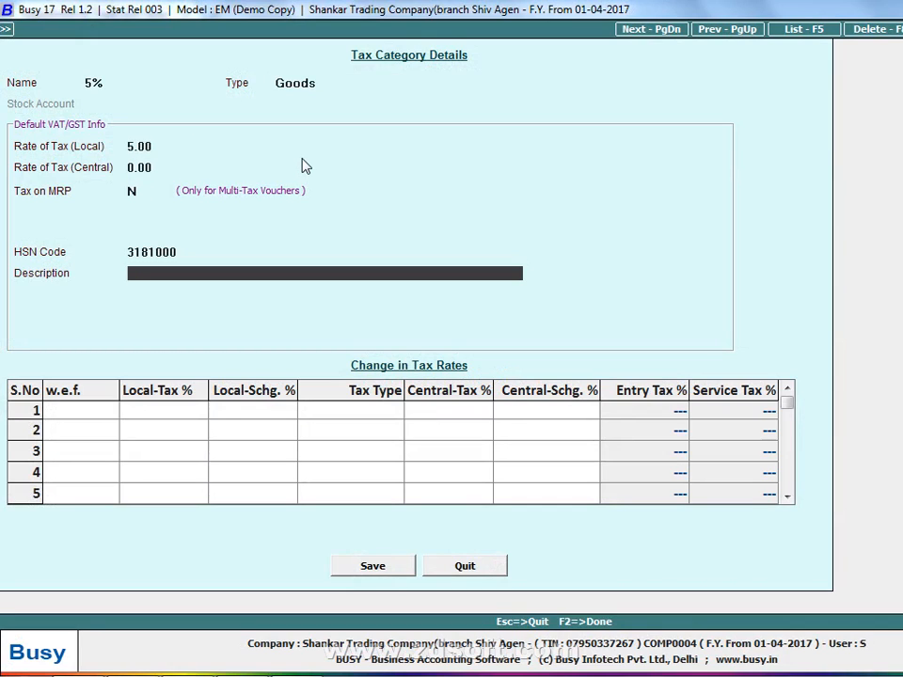
type("CLOTH")
Copy the HSN code 3181000 from the tax category details
left_click(191, 252)
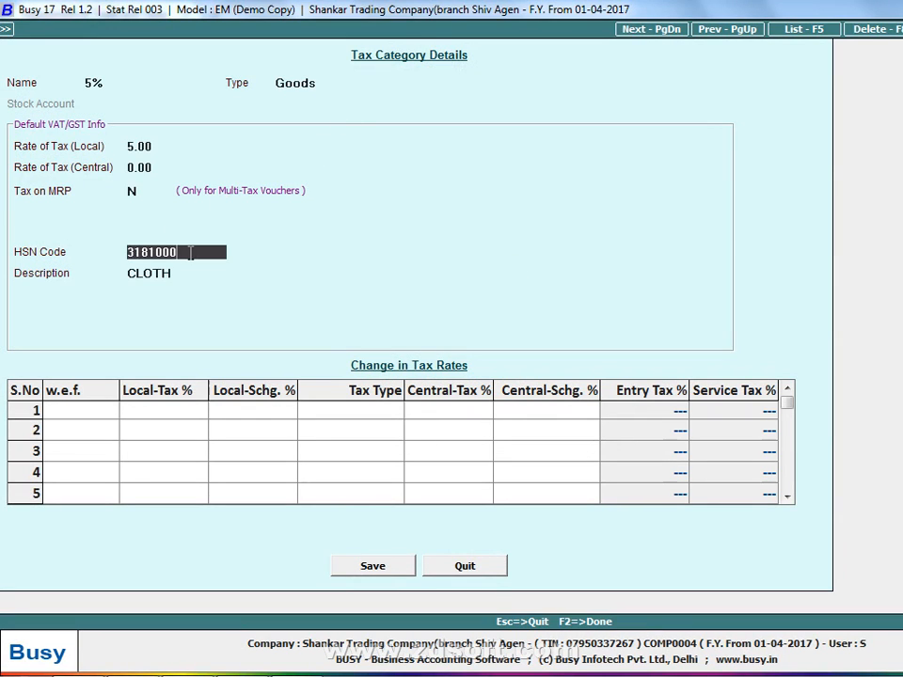
left_click_drag(191, 252, 41, 222)
left_click(174, 271)
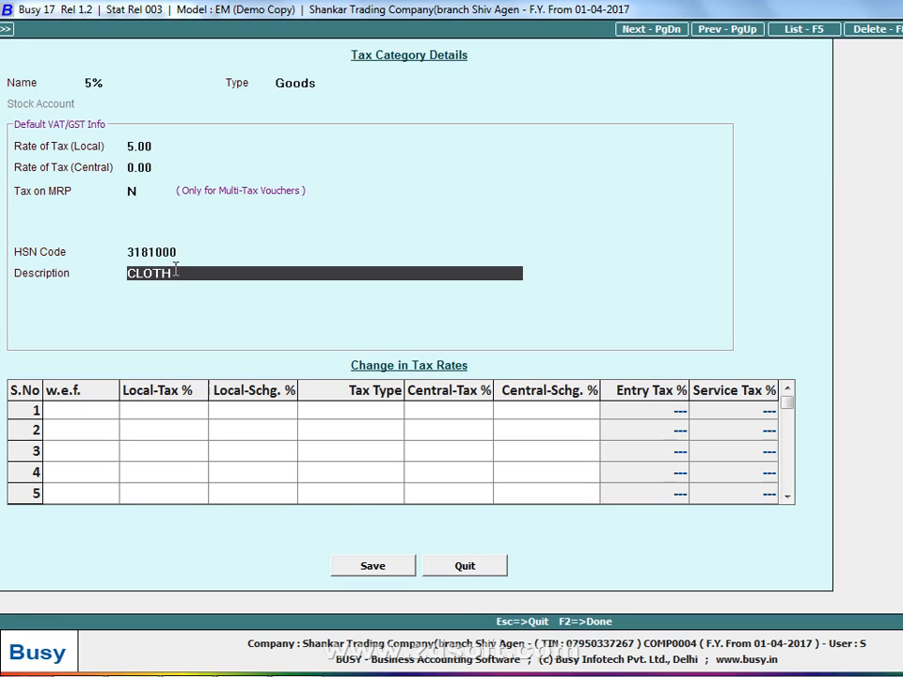
left_click(191, 252)
left_click_drag(189, 252, 92, 232)
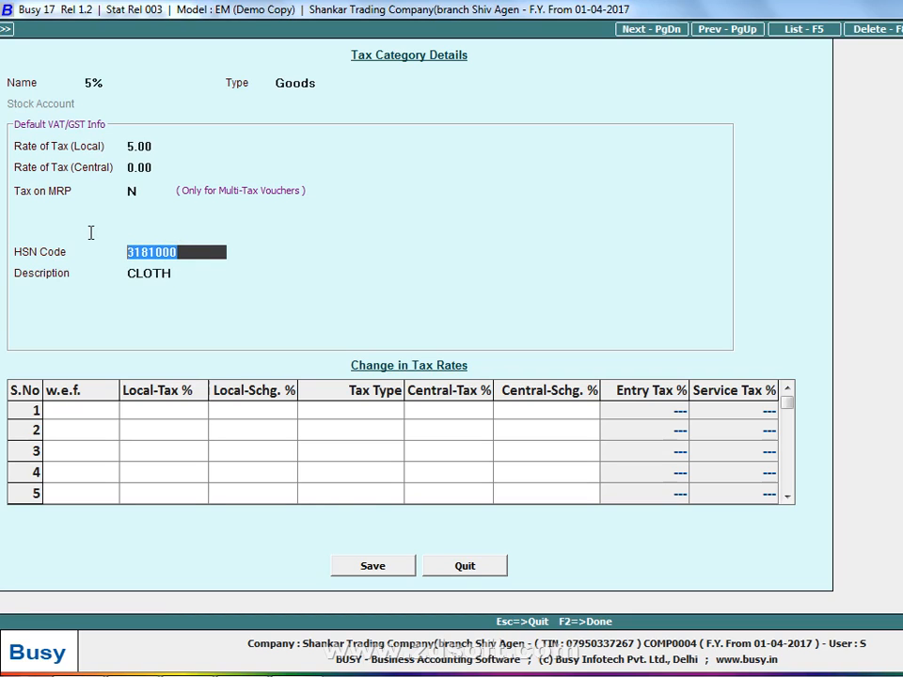
right_click(152, 250)
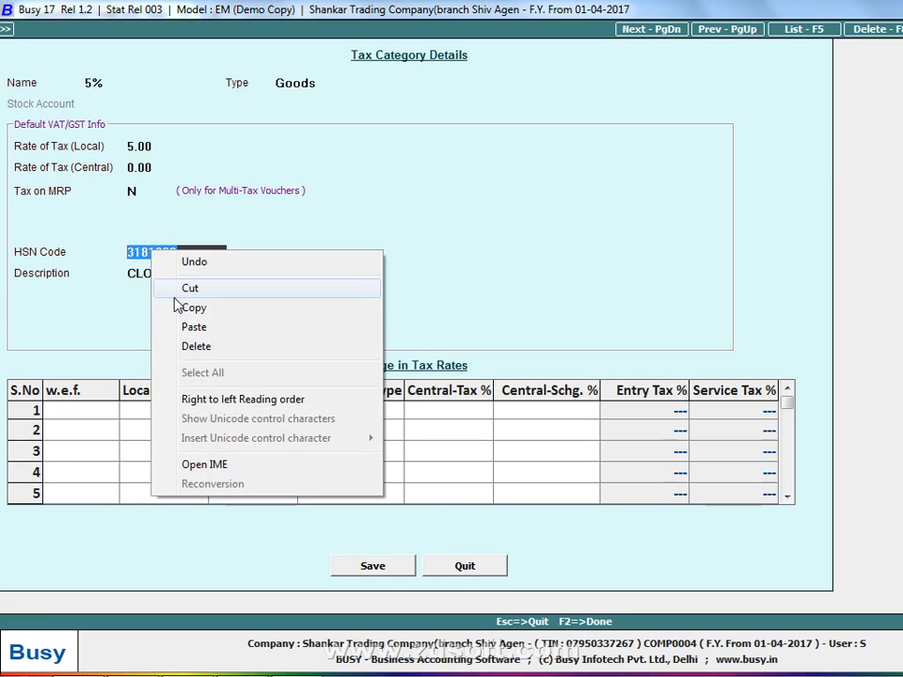
left_click(294, 306)
Append the copied code in parentheses to make the category name 5%(3181000), and save the tax category
left_click(136, 82)
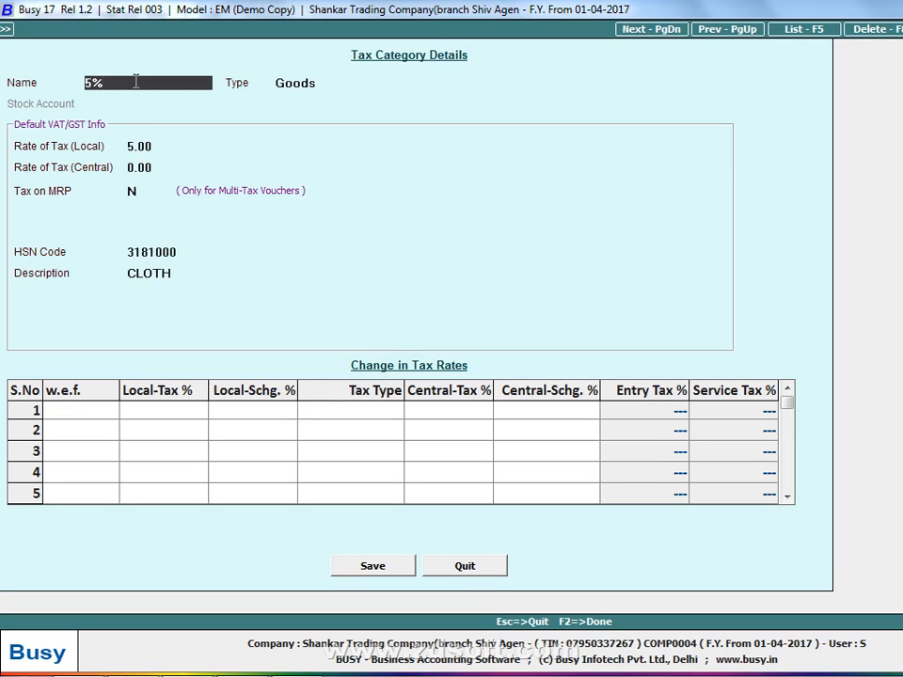
type("(")
key("ctrl+v")
type(")")
key("Return")
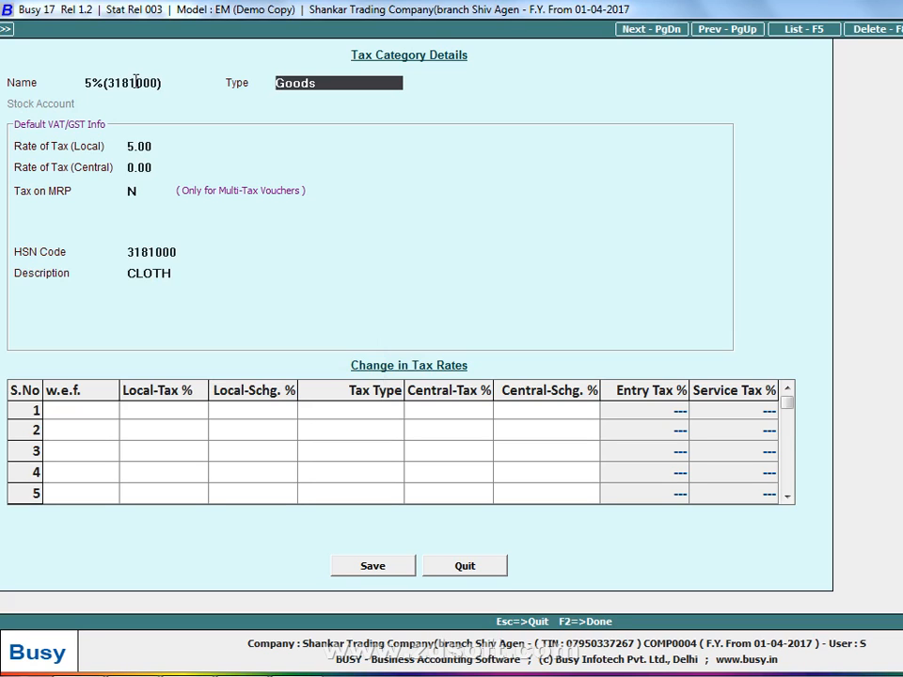
left_click(356, 566)
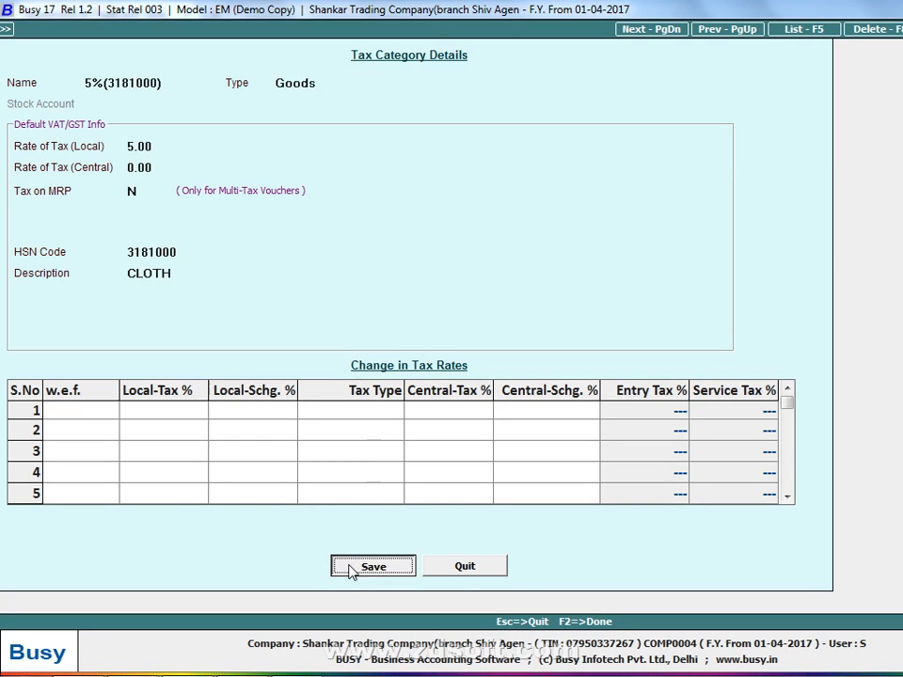
left_click(643, 386)
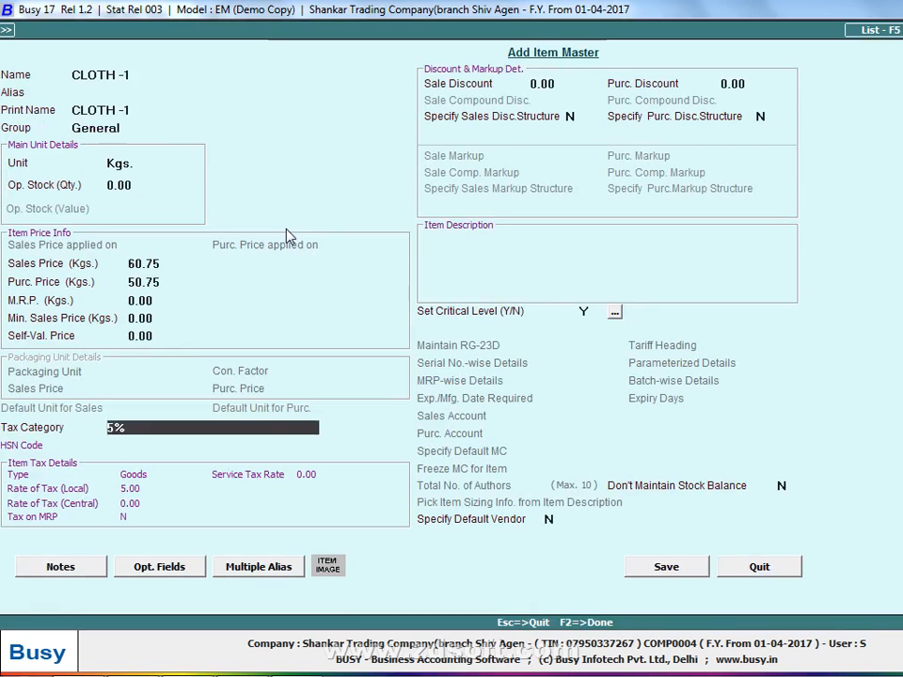
Assign the 5%(3181000) tax category to the CLOTH -1 item and save the item master
type("5")
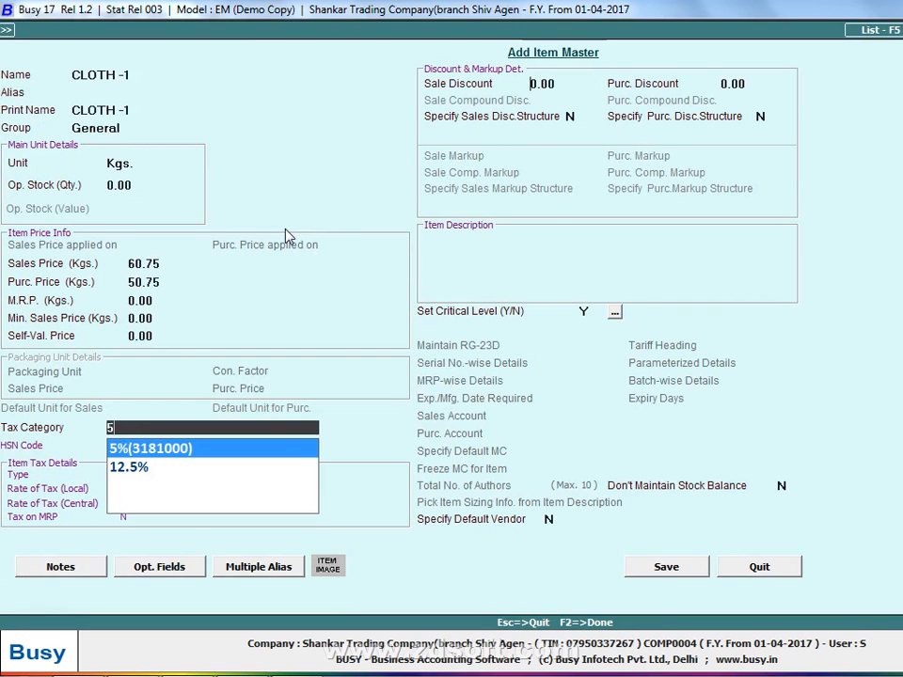
key("Return")
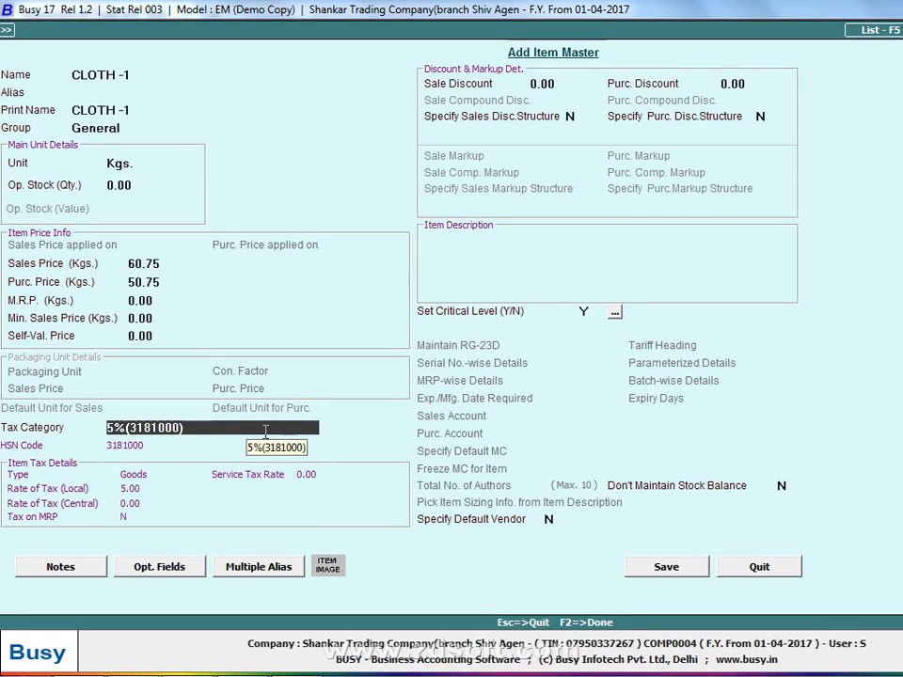
left_click(666, 566)
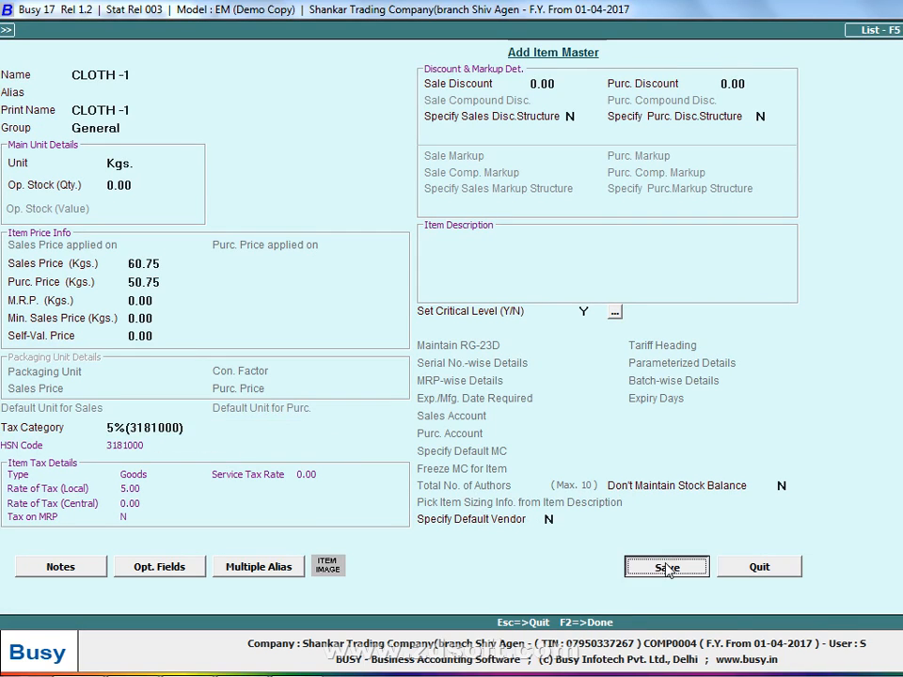
key("Return")
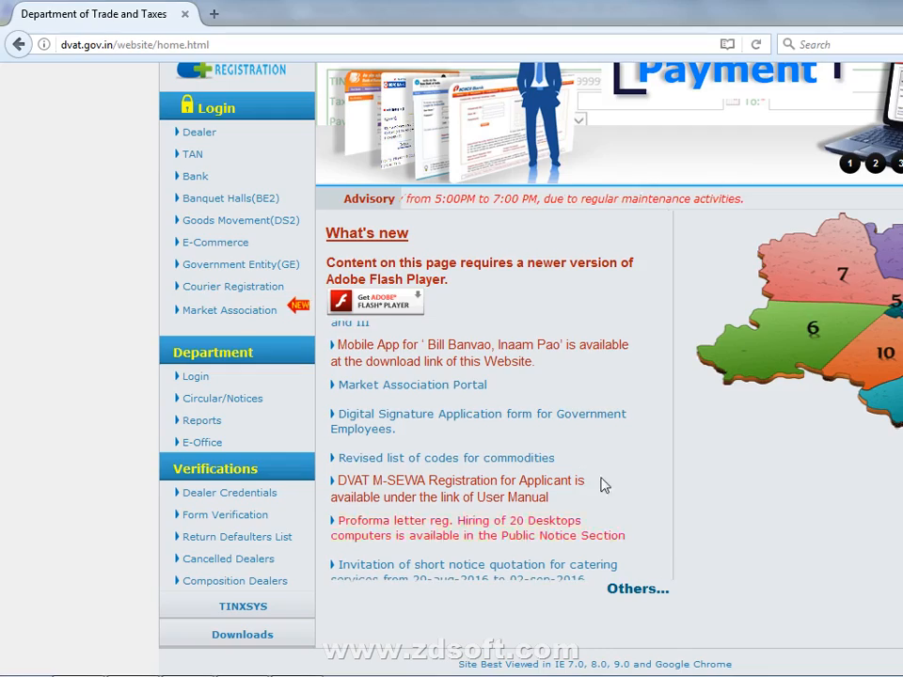
Return to the purchase voucher in Busy and set the quantity of CLOTH -1 to 100 Kgs
key("alt+Tab")
key("alt+Tab")
key("alt+Tab")
key("alt+Tab")
key("alt+Tab")
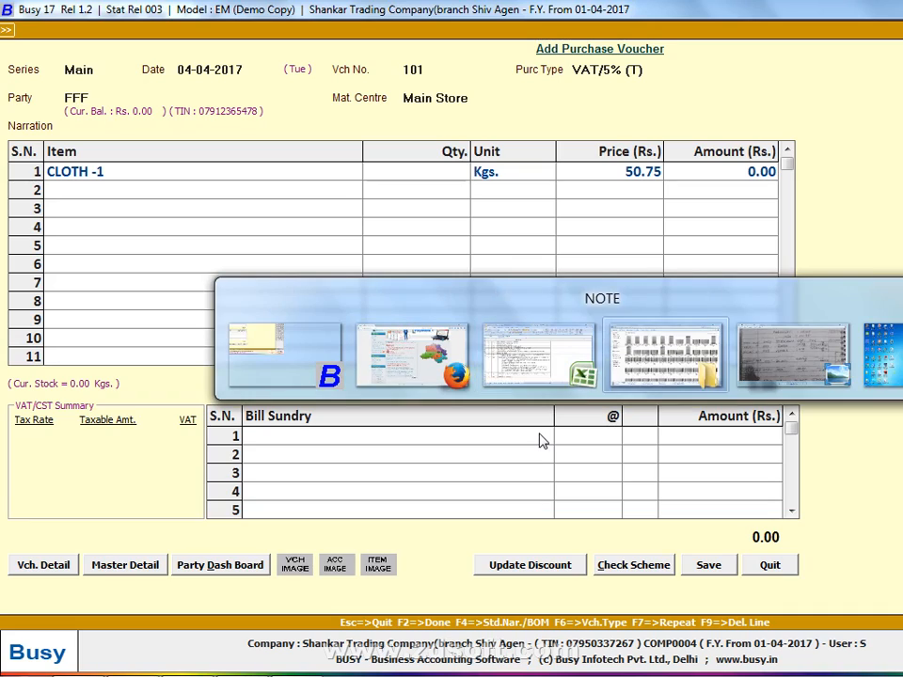
key("alt+Tab")
type("100")
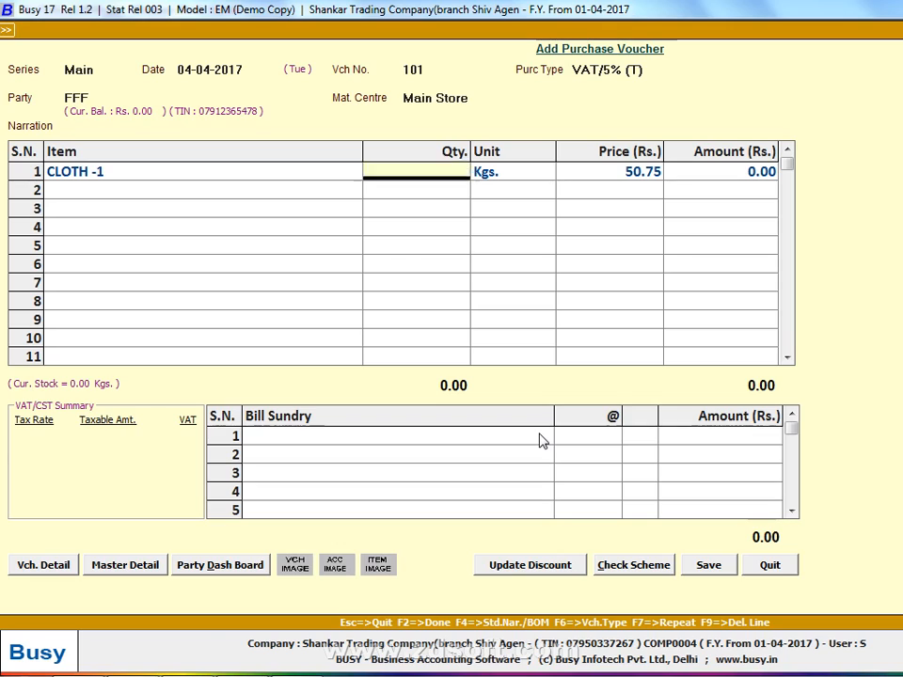
key("Return")
Add the VAT bill sundry at 5% to the purchase voucher
left_click(541, 433)
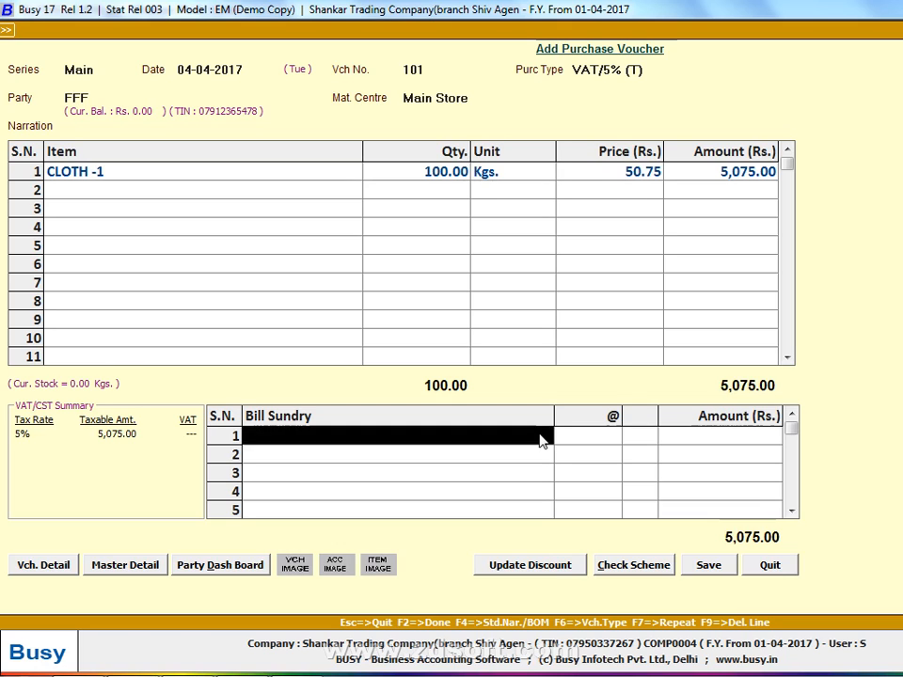
type("V")
key("Return")
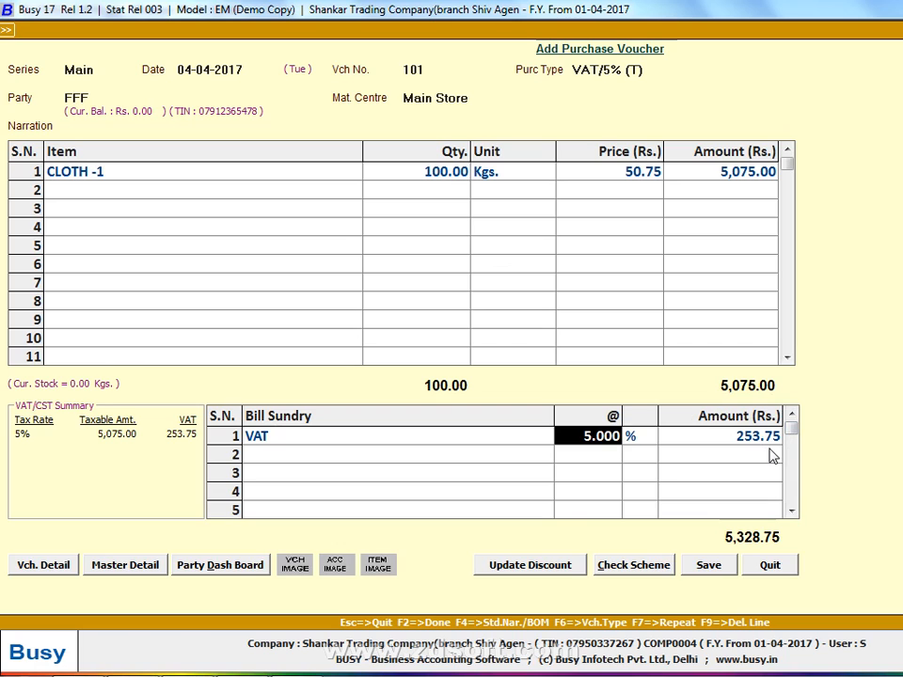
Save the purchase voucher with purchase bill number 101 and bill date 04-04-2017 in the VAT reporting details
left_click(708, 563)
type("101")
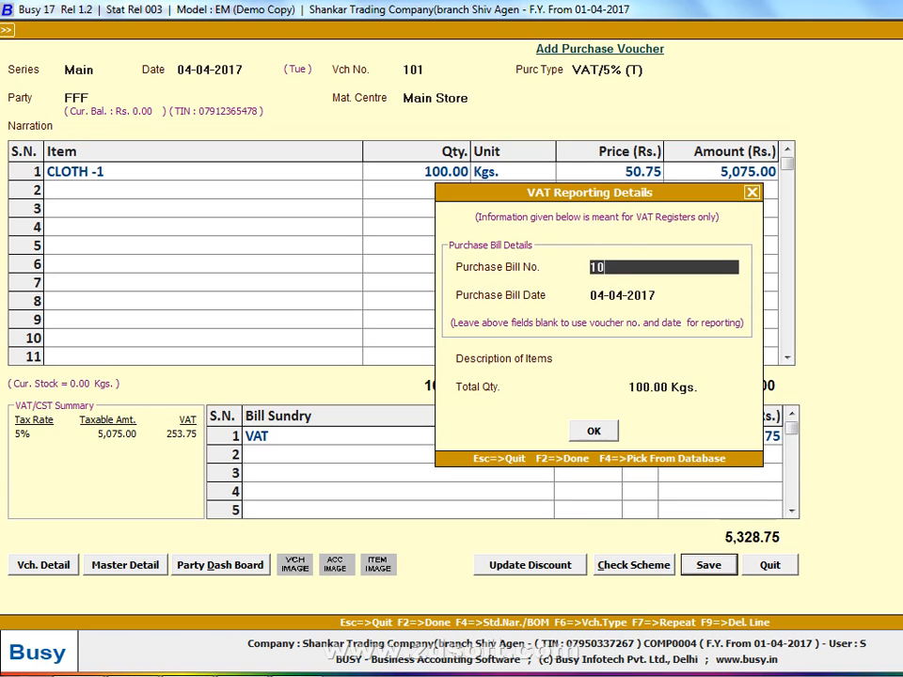
key("Return")
key("Return")
Check the handwritten list and give the new purchase voucher the date 02-04-2017 and voucher number 103
key("Return")
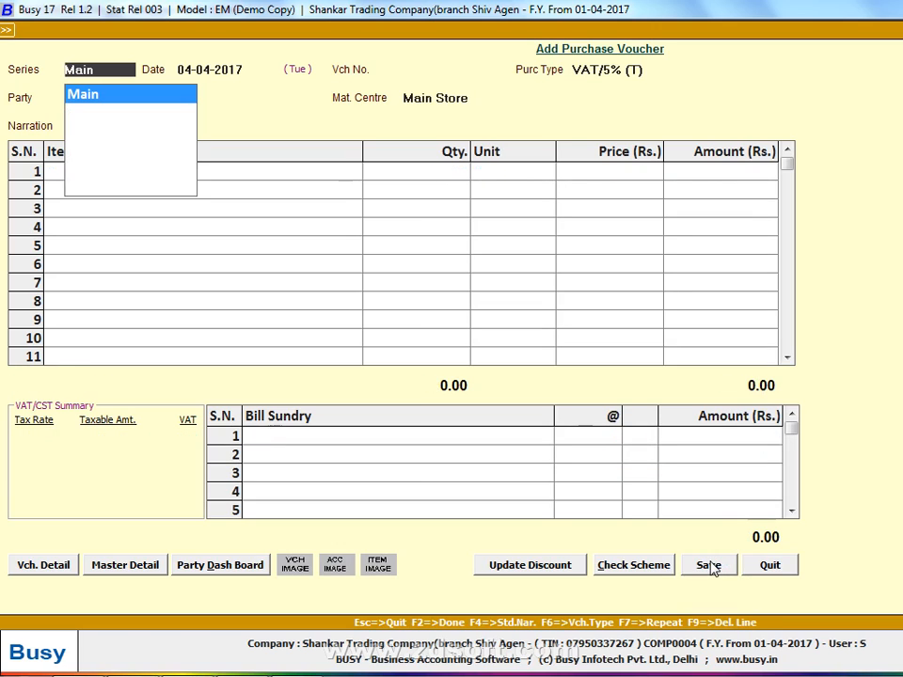
key("Return")
key("alt+Tab")
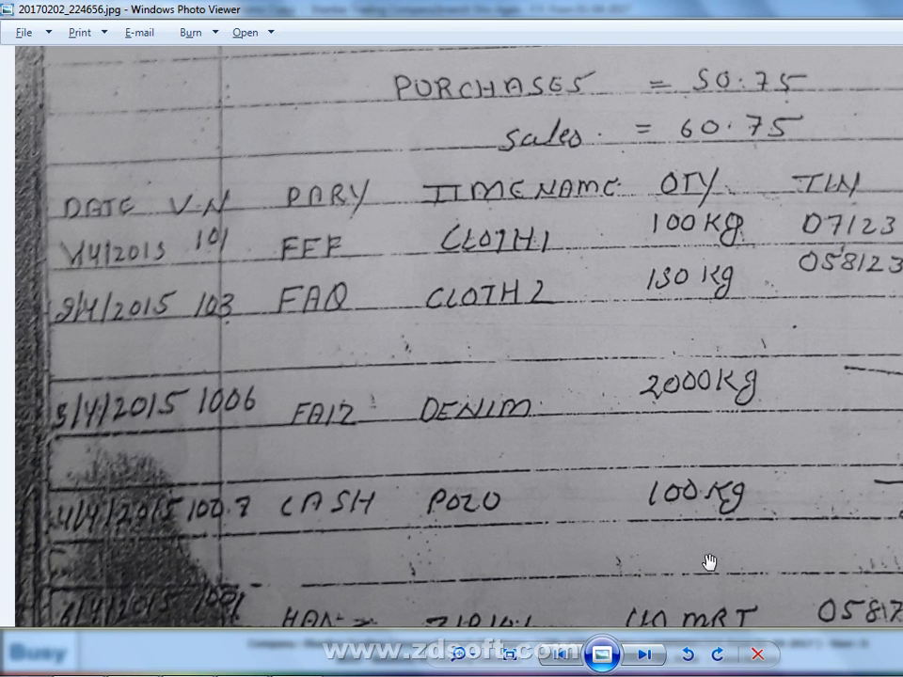
key("alt+Tab")
key("alt+Tab")
key("alt+Tab")
key("Return")
type("103")
key("Return")
key("alt+Tab")
key("alt+Tab")
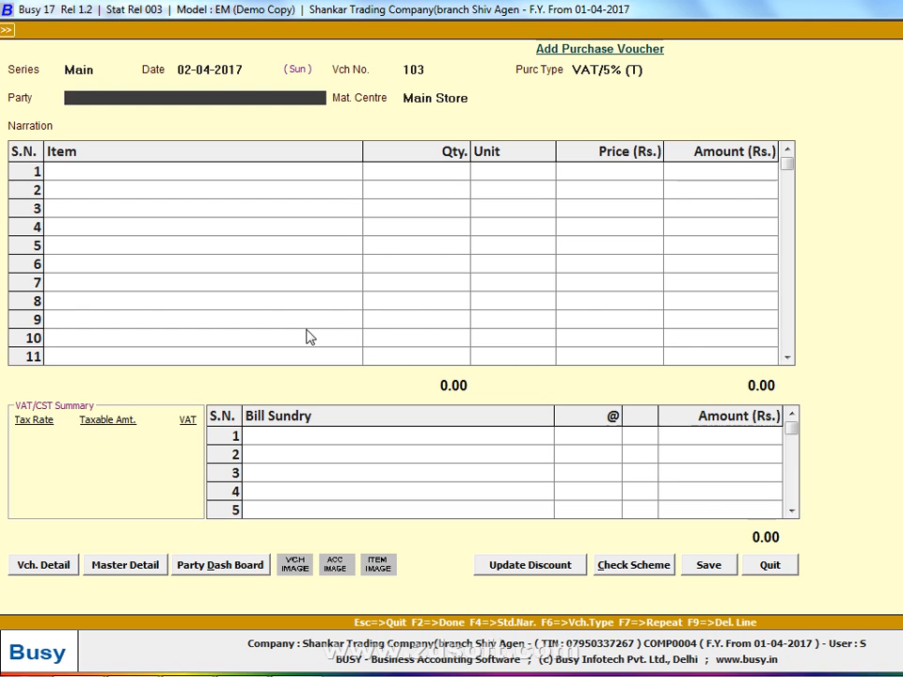
key("F3")
type("FAW")
key("BackSpace")
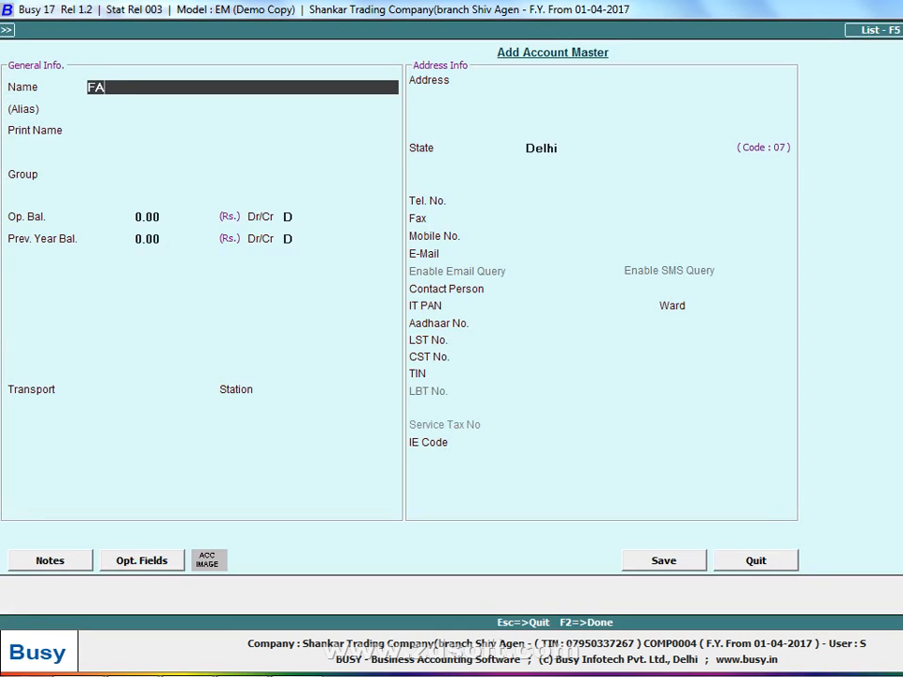
type("Q")
key("Escape")
Check the party's TIN in the handwritten list and set the voucher's purchase type to C/C-Form
key("Return")
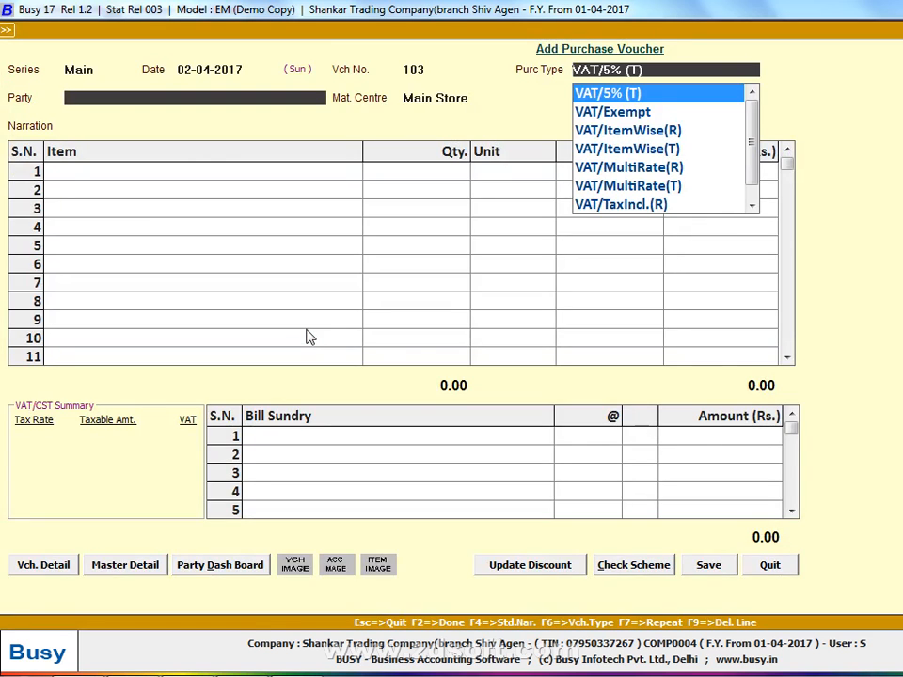
key("alt+Tab")
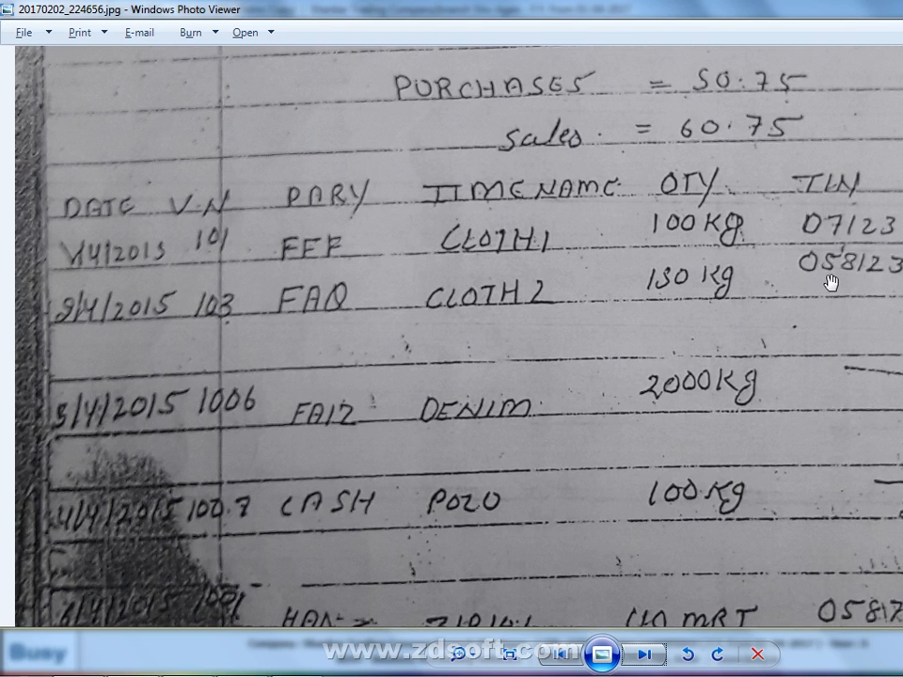
key("alt+Tab")
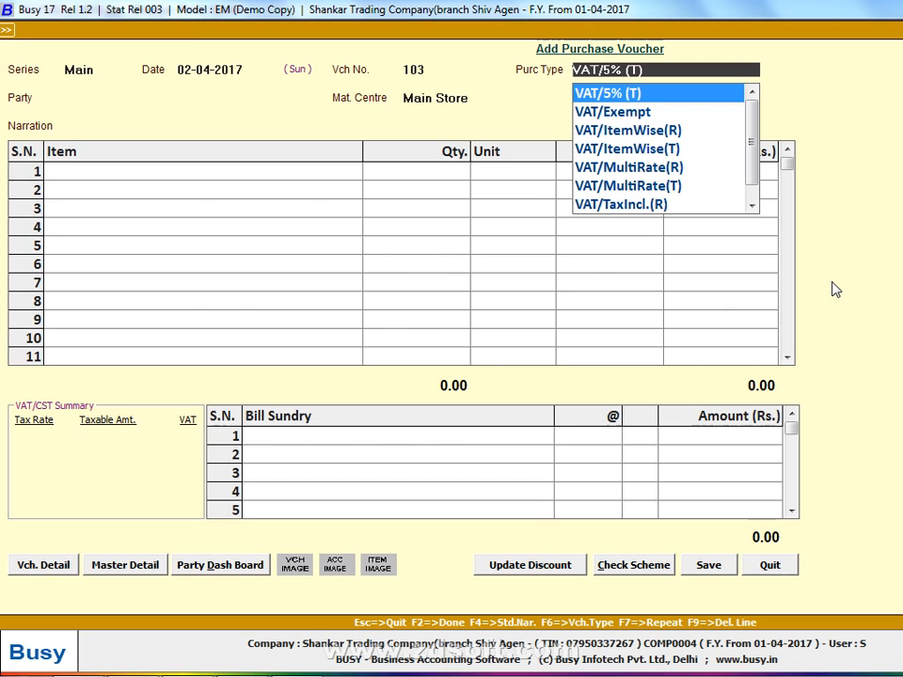
type("CC")
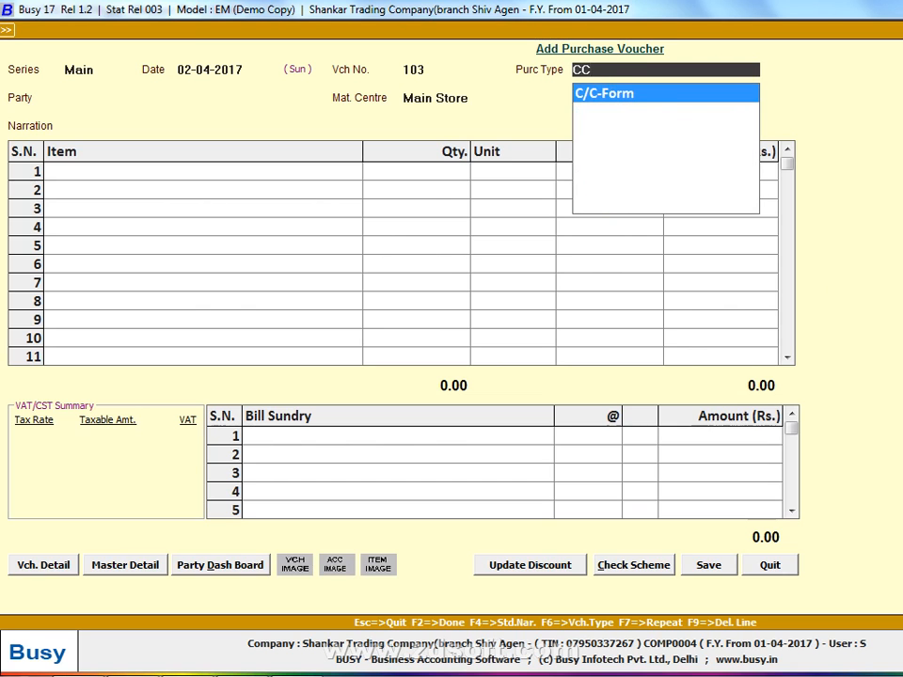
key("Return")
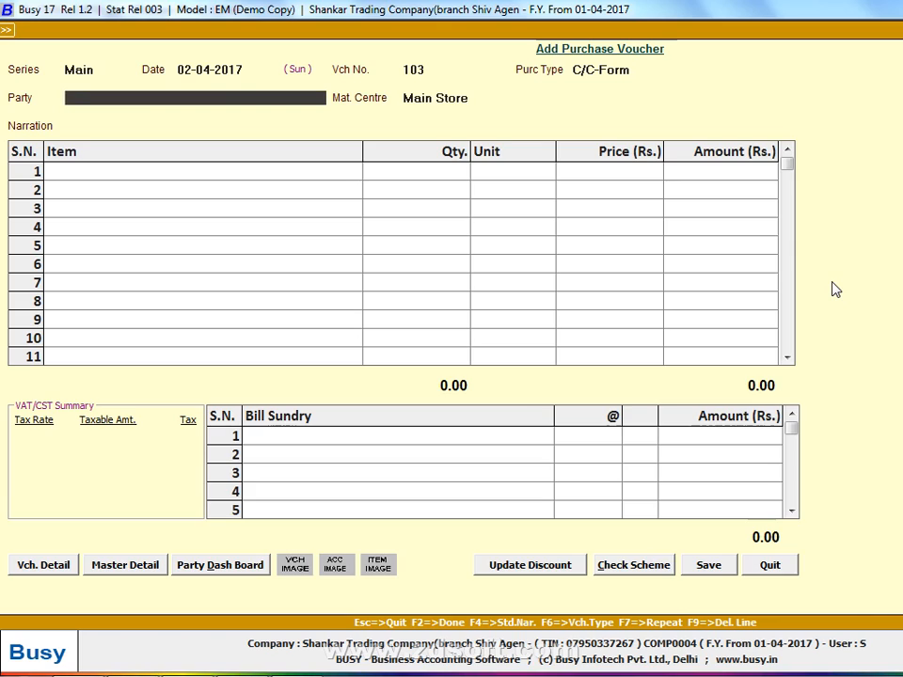
Check the party in the handwritten list and start a new account master named FAQ in the Sundry Creditors group
key("alt+Tab")
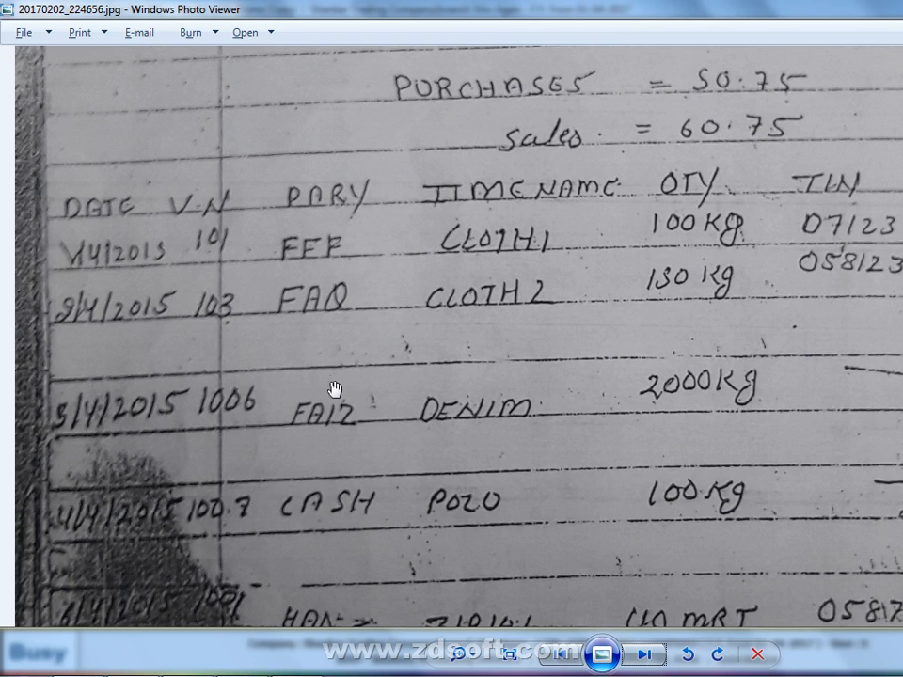
key("super+Tab")
key("alt+Tab")
key("alt+c")
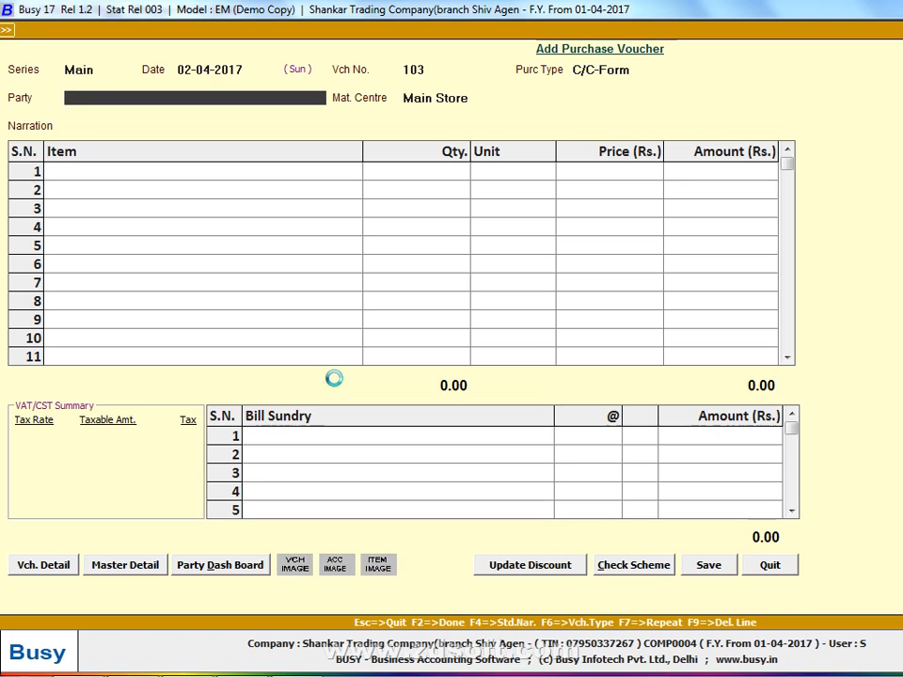
type("FAW")
key("BackSpace")
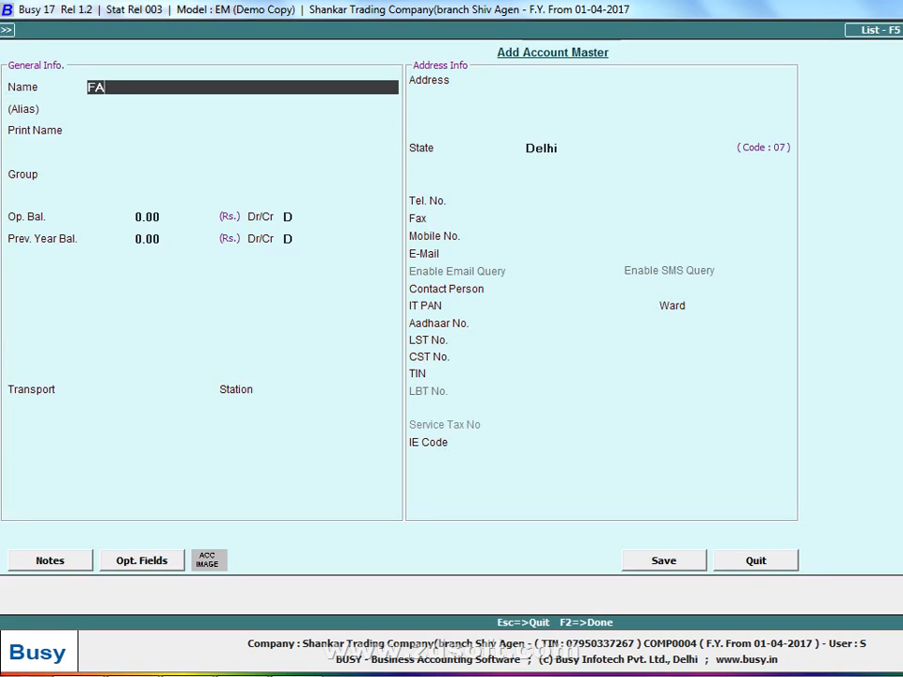
type("Q")
key("Return")
key("Return")
key("Return")
type("SUN")
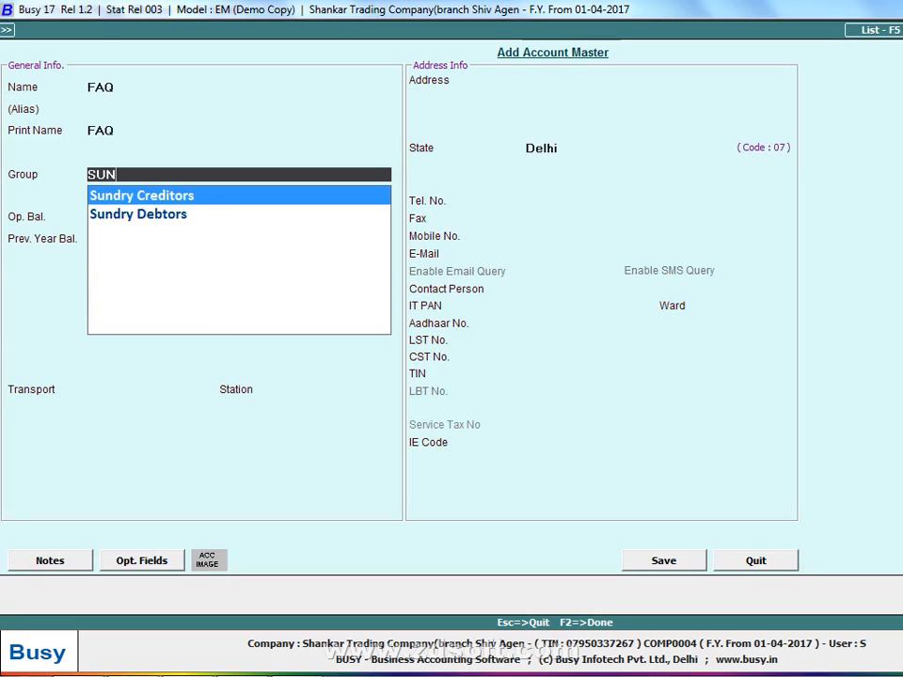
key("Return")
key("Return")
Set Maintain Bill By Bill Balancing to N for FAQ, save the account master and decline the central transaction warning
key("Return")
key("Return")
key("n")
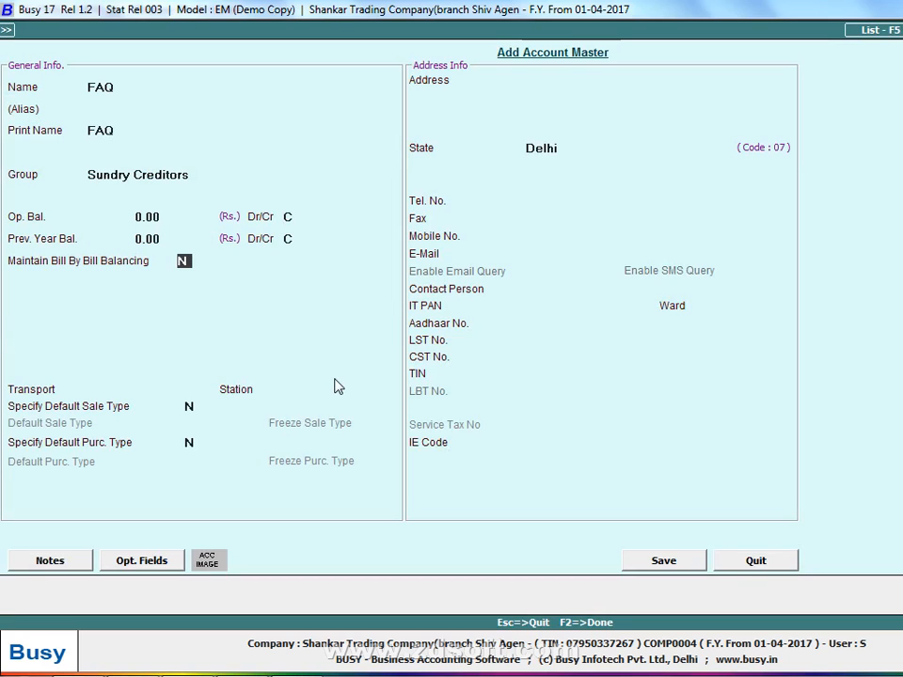
key("F2")
key("Return")
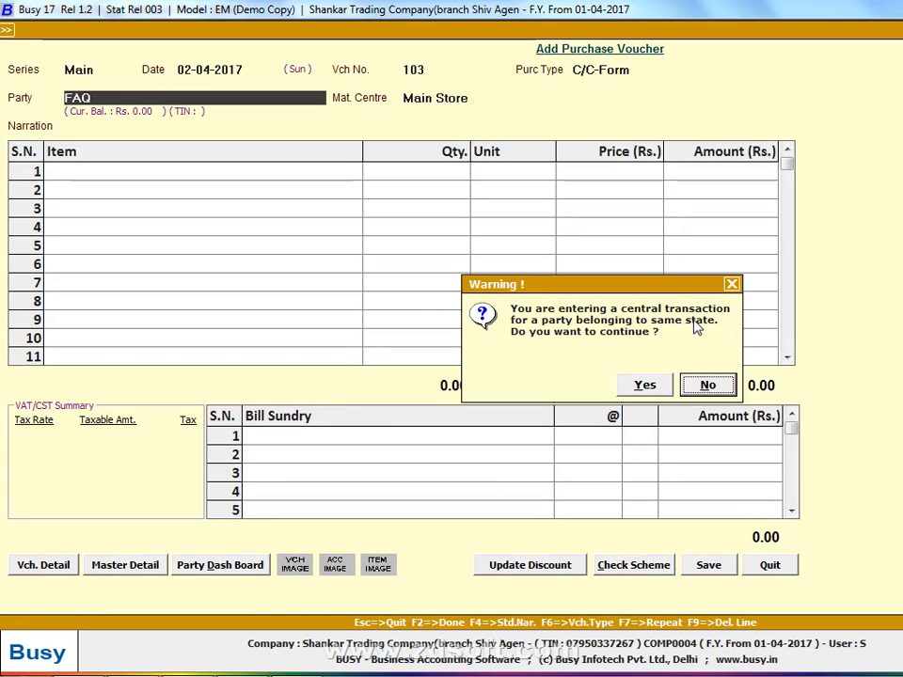
key("Return")
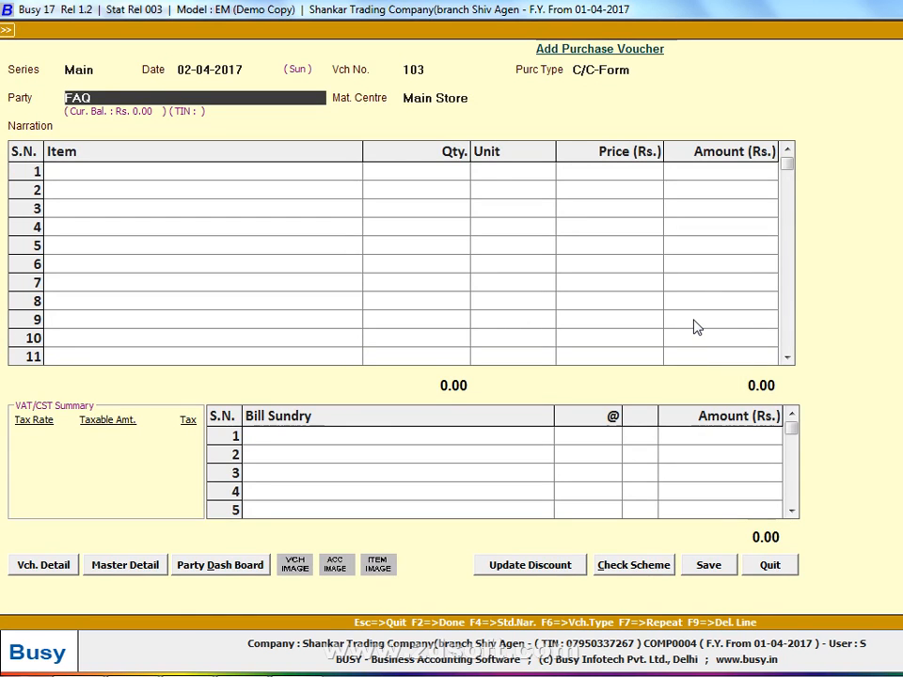
Modify the FAQ account master and change its state to Others
key("alt+m")
left_click(580, 144)
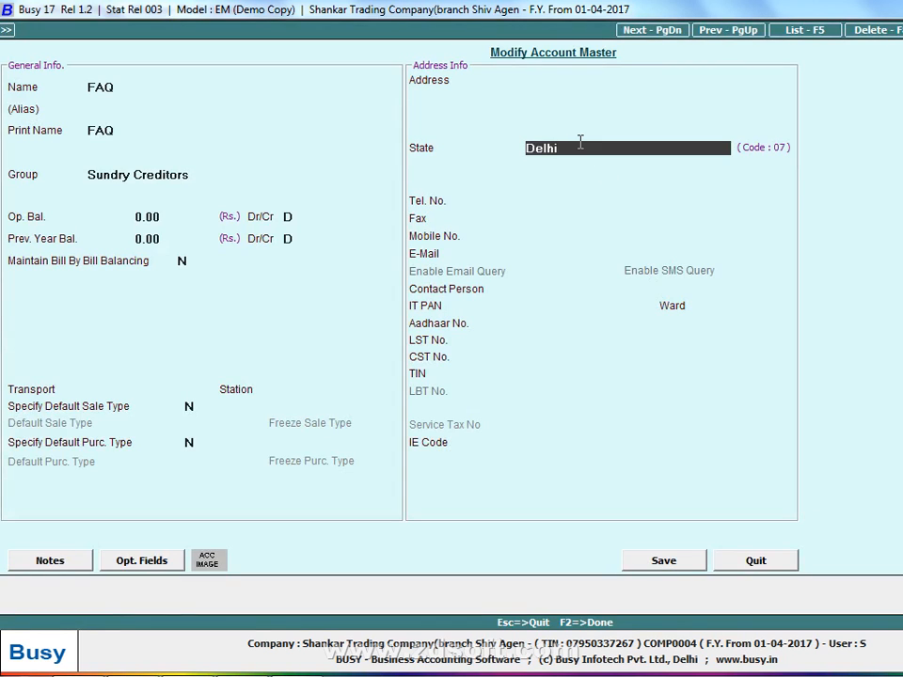
type("DHR")
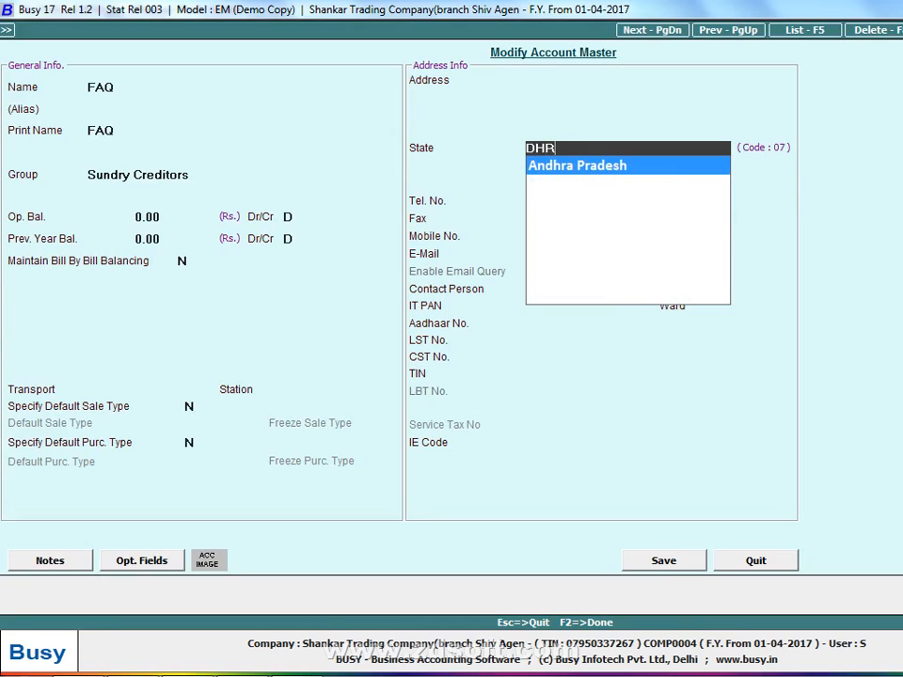
key("BackSpace")
key("BackSpace")
key("BackSpace")
type("OTHER")
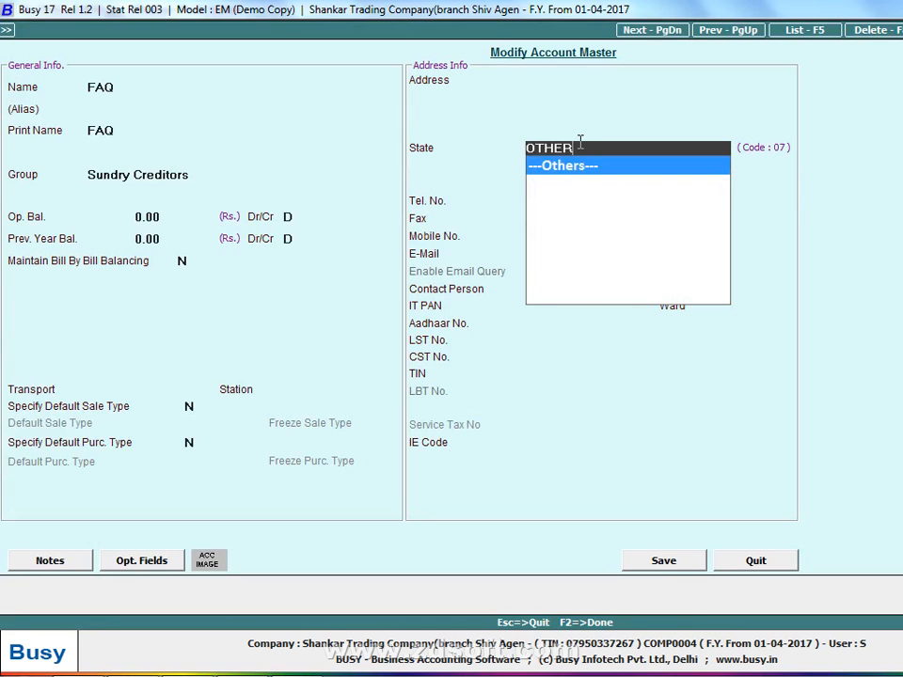
key("Return")
Enter the transporter's name and the station LUDHIANA in the FAQ account master
left_click(197, 386)
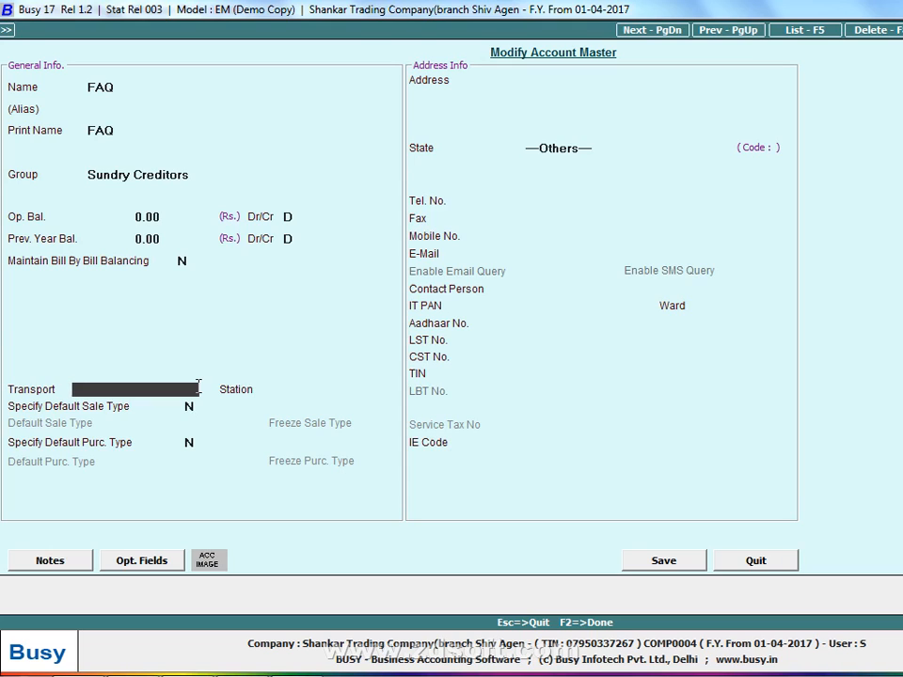
type("VIJAY LAXMI")
key("Return")
type("LUDHI")
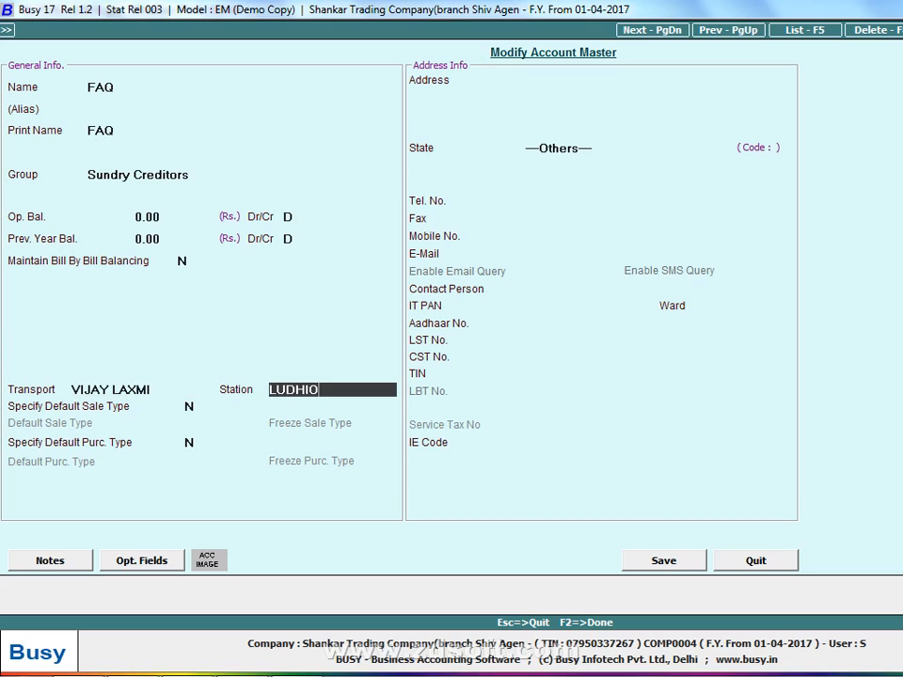
type("ANA")
key("Return")
Enter the party's CST number and TIN in the FAQ account master and save it
key("Return")
key("Return")
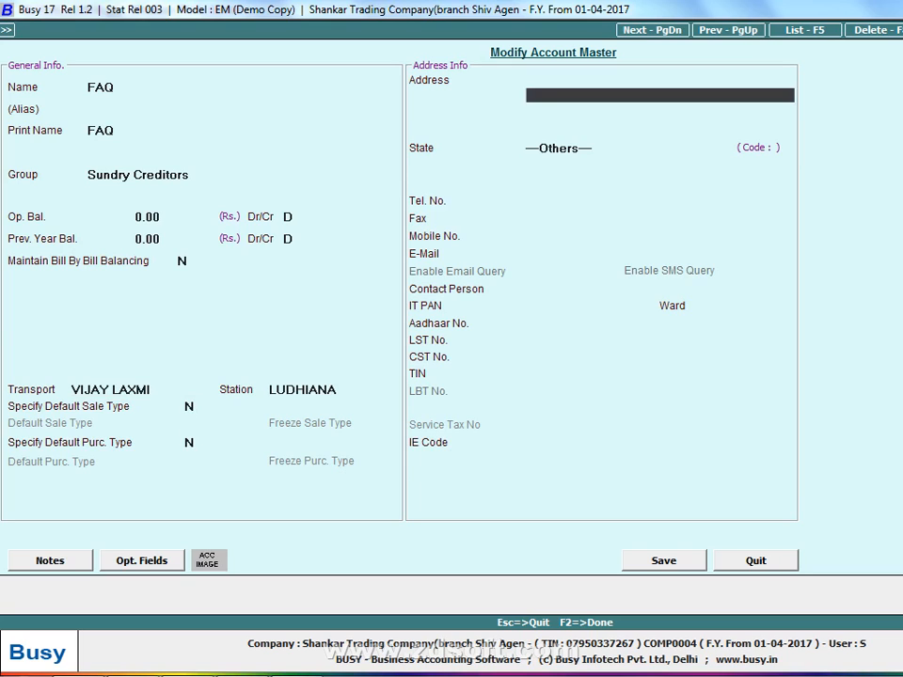
key("Return")
key("Return")
key("Return")
key("Return")
key("Return")
key("Return")
key("Return")
key("Return")
key("Return")
key("Return")
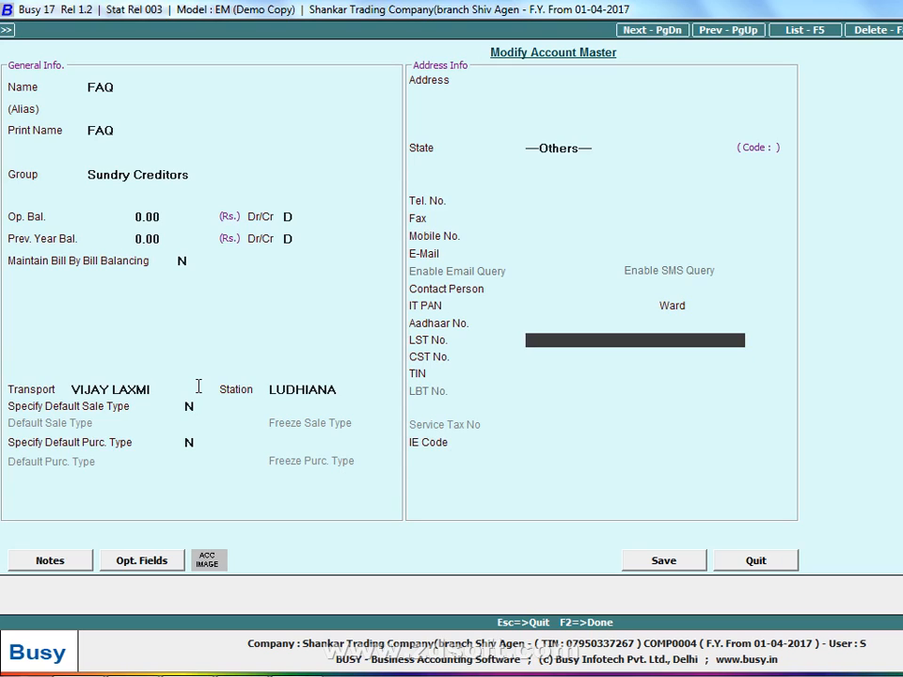
key("Return")
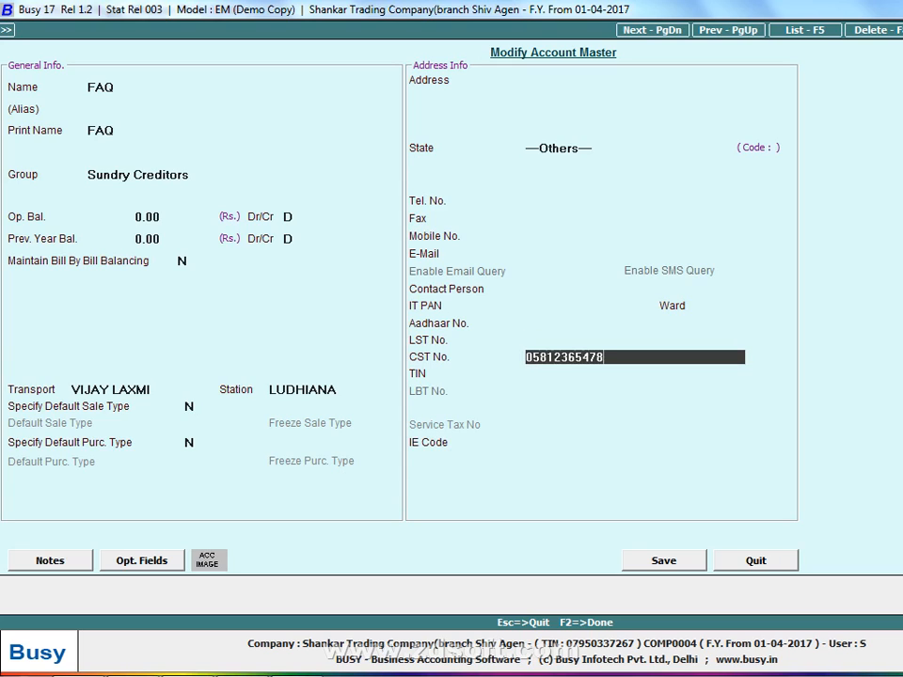
key("Return")
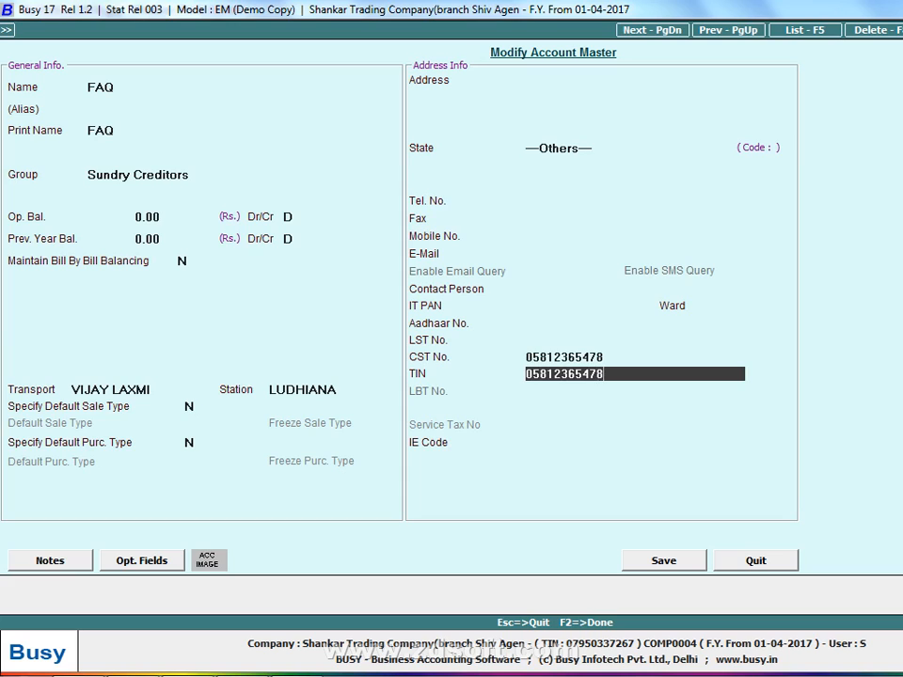
key("Return")
Enter the transporter's name and GR/RR No. 451 in the purchase voucher's transport details
key("Return")
key("Return")
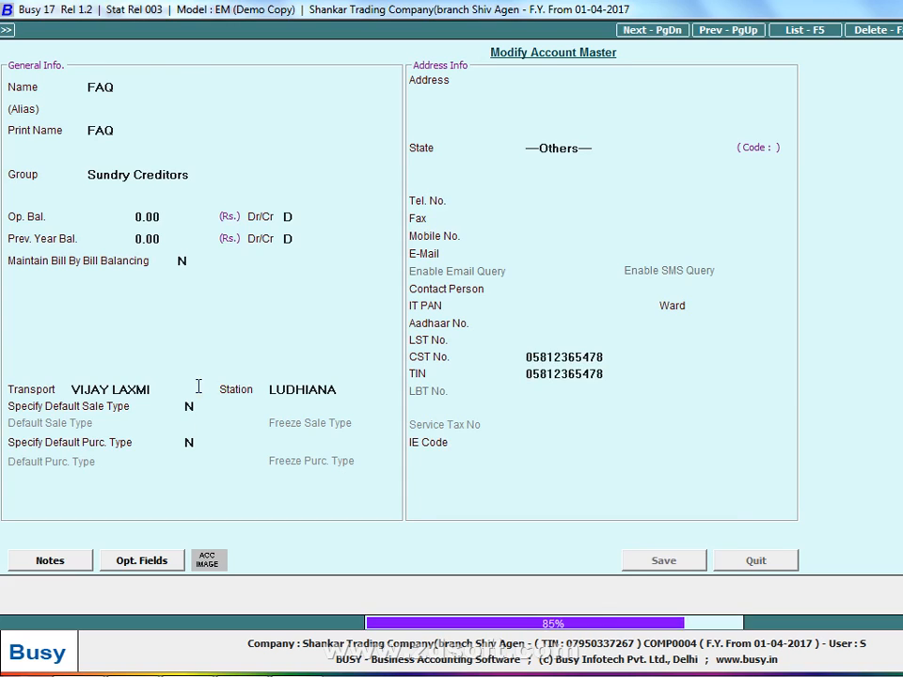
key("Return")
key("Return")
key("Return")
key("Return")
key("Return")
key("Up")
key("Up")
key("Up")
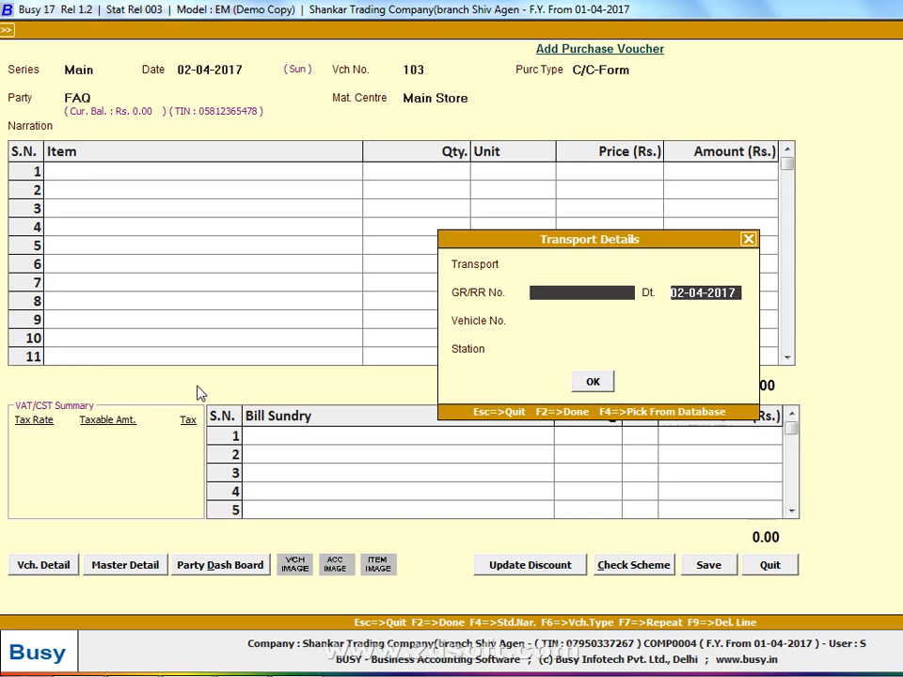
type("HARMA")
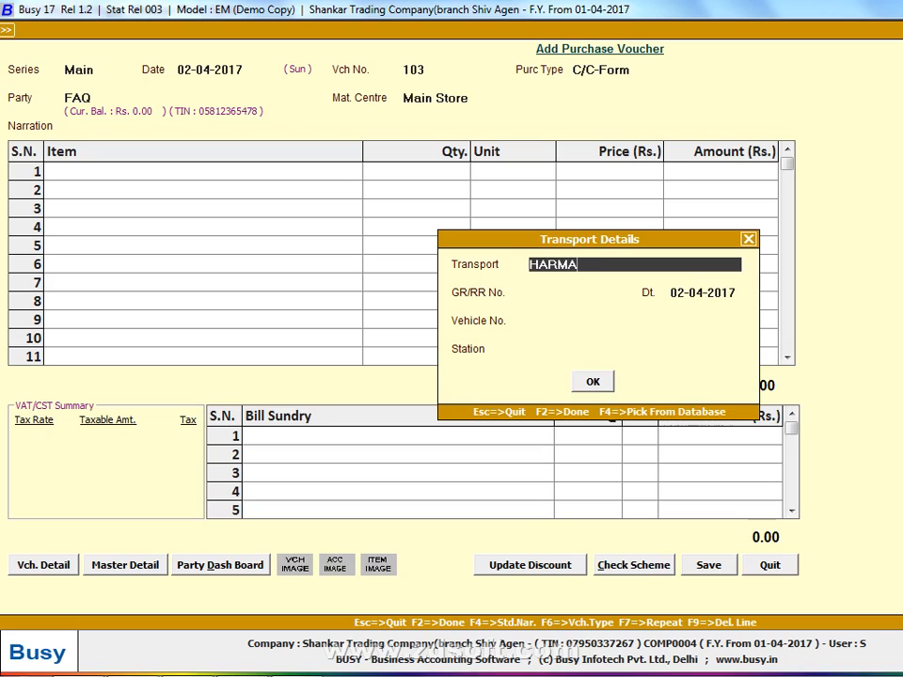
key("BackSpace")
type("EET")
key("Return")
type("451")
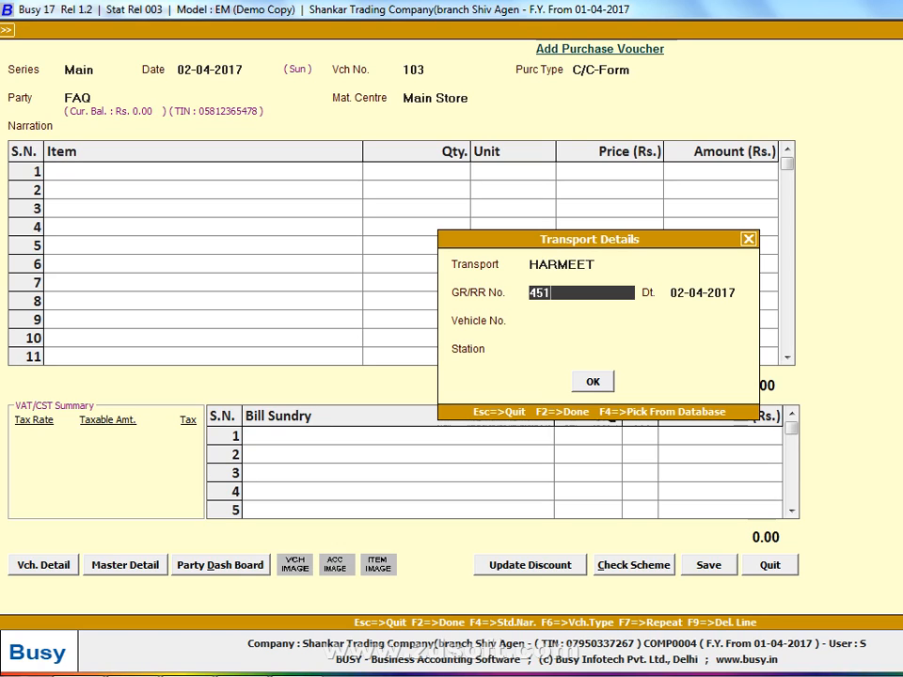
Set the station to LUDHIANA and confirm the voucher's transport details
key("Return")
key("Return")
key("Return")
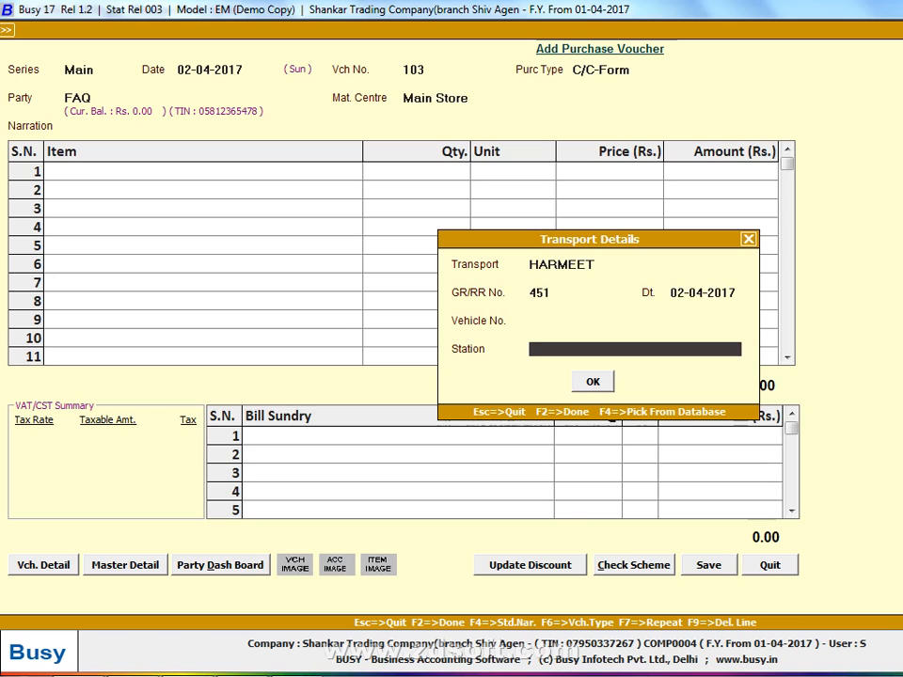
type("LUDHIANBA")
key("BackSpace")
key("BackSpace")
type("A")
key("Return")
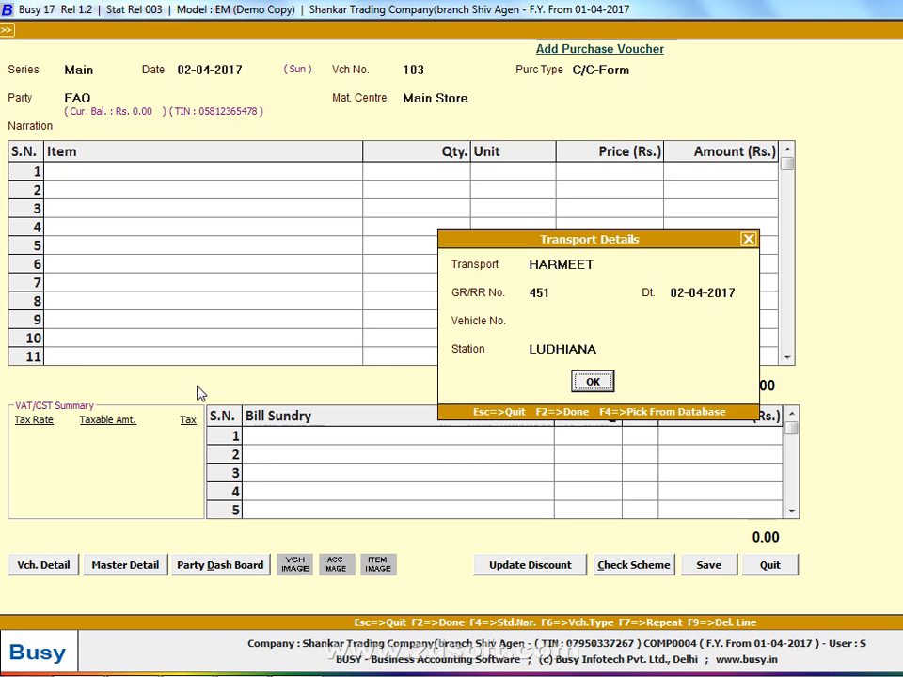
key("Return")
Check the item in the handwritten list and start a new item master named CLOTH -2 in the General group
key("alt+Tab")
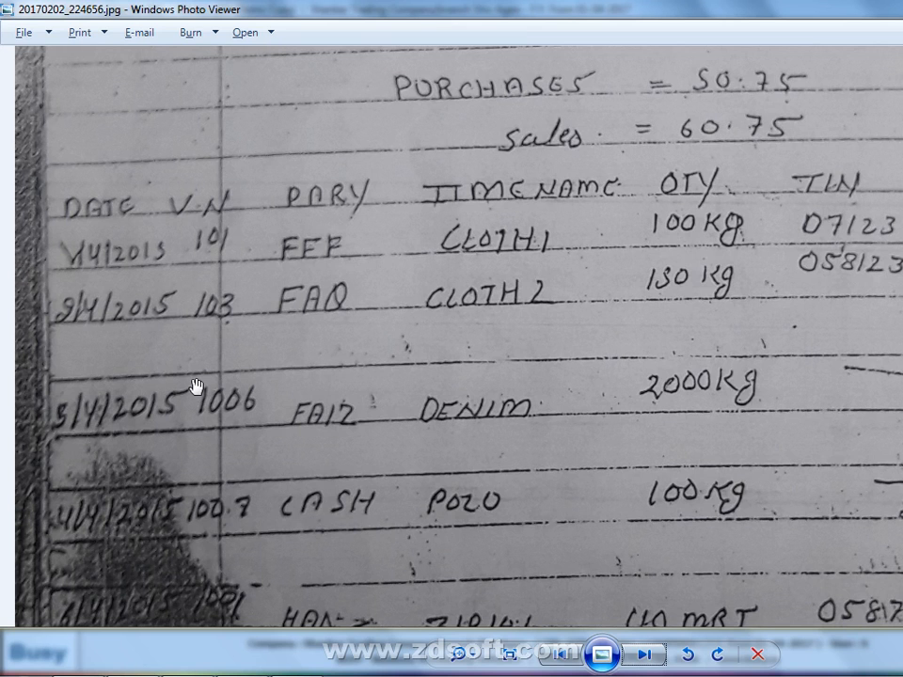
key("alt+Tab")
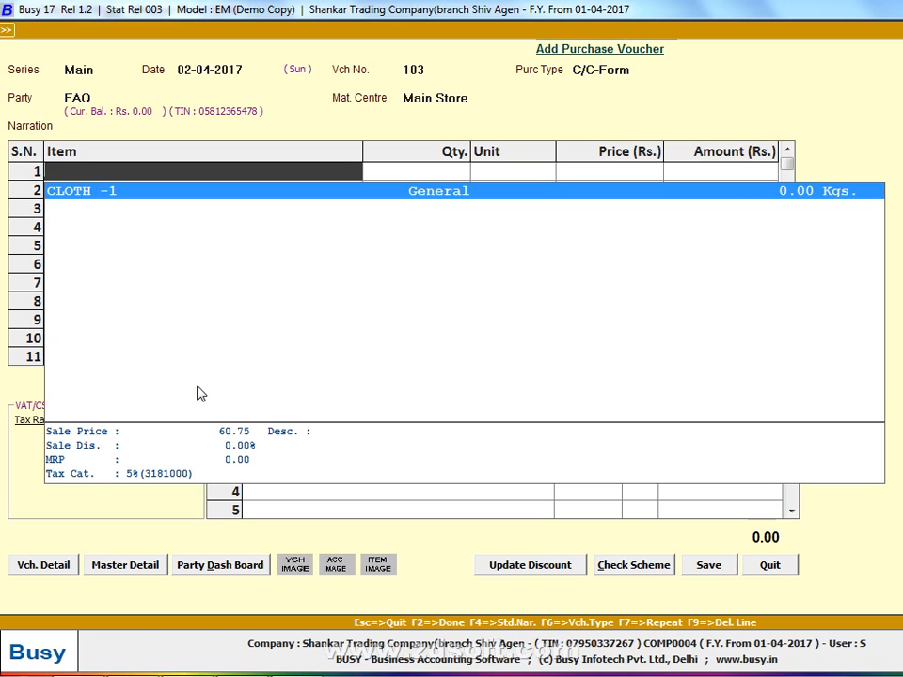
key("F3")
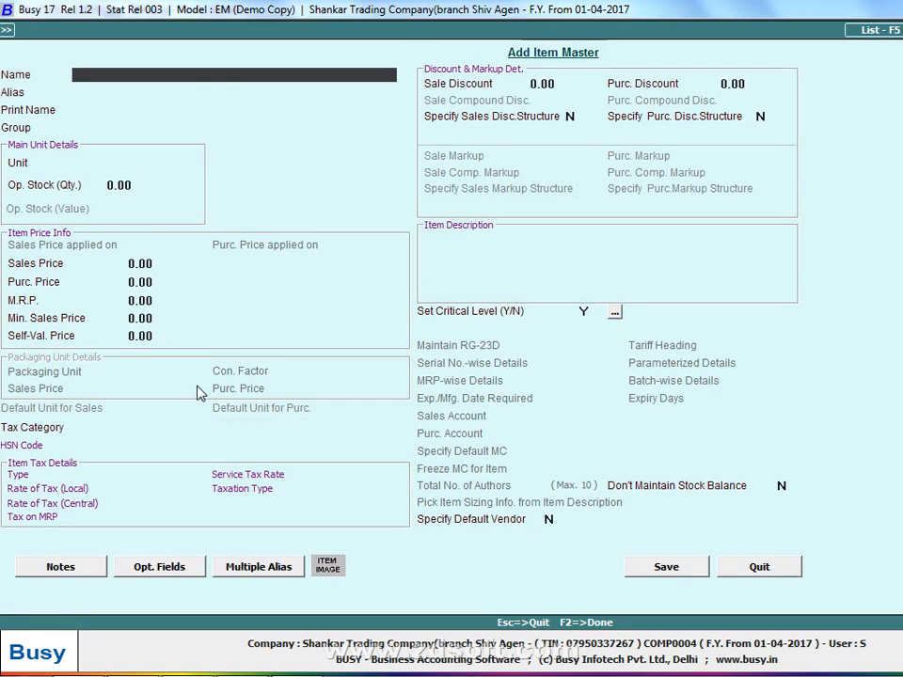
type("CLOTH")
type("-2")
key("Return")
Set the CLOTH -2 item's unit to Pcs. and its sales price to 60.75
key("Return")
key("Return")
key("Return")
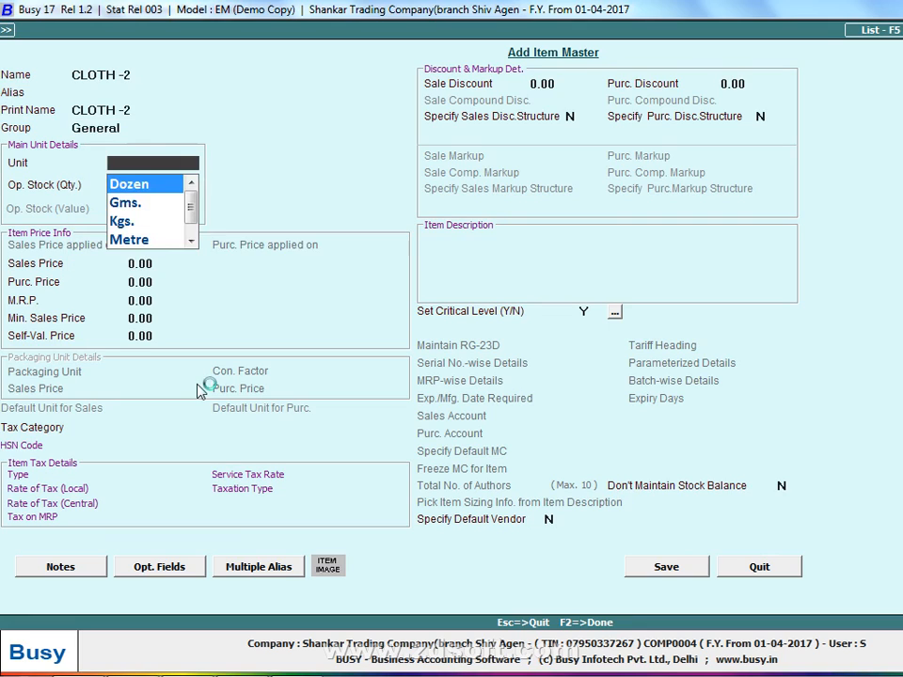
type("P")
key("Return")
key("Return")
type("50.00")
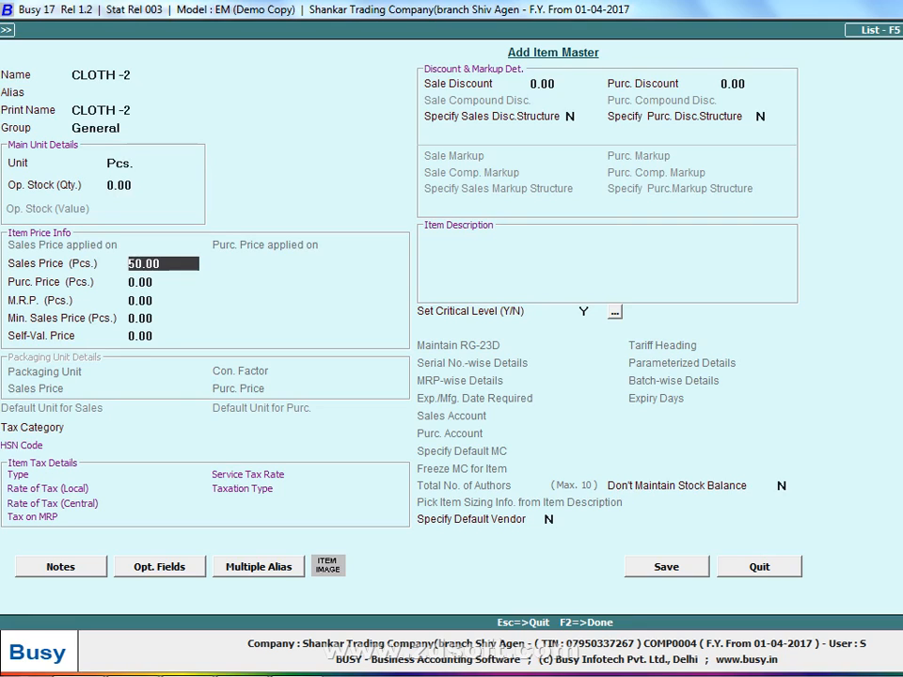
type("60.75")
key("Return")
key("Return")
key("Return")
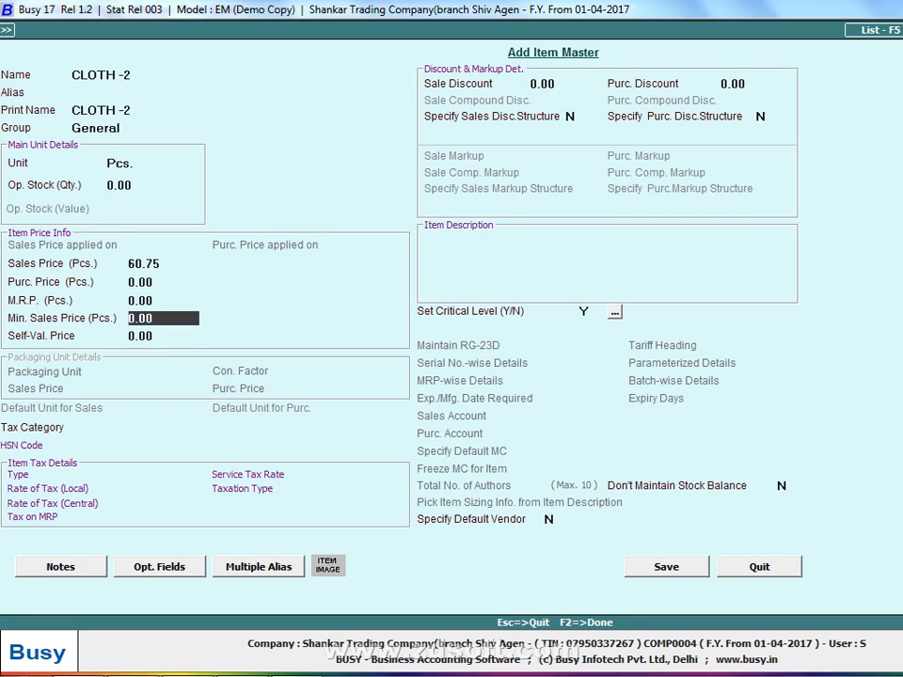
Set the CLOTH -2 item's purchase price to 50.75, leaving the remaining prices at zero
key("Up")
key("Up")
type("50")
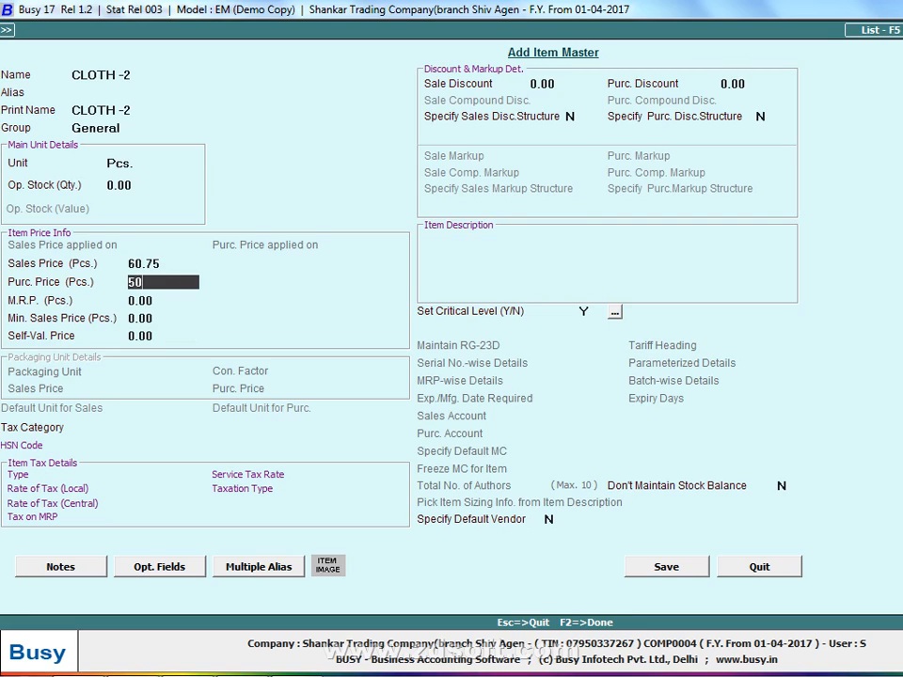
type(".75")
key("Return")
key("Return")
Assign tax category 5%(3181000) to the CLOTH -2 item and save the item master
key("Return")
key("Return")
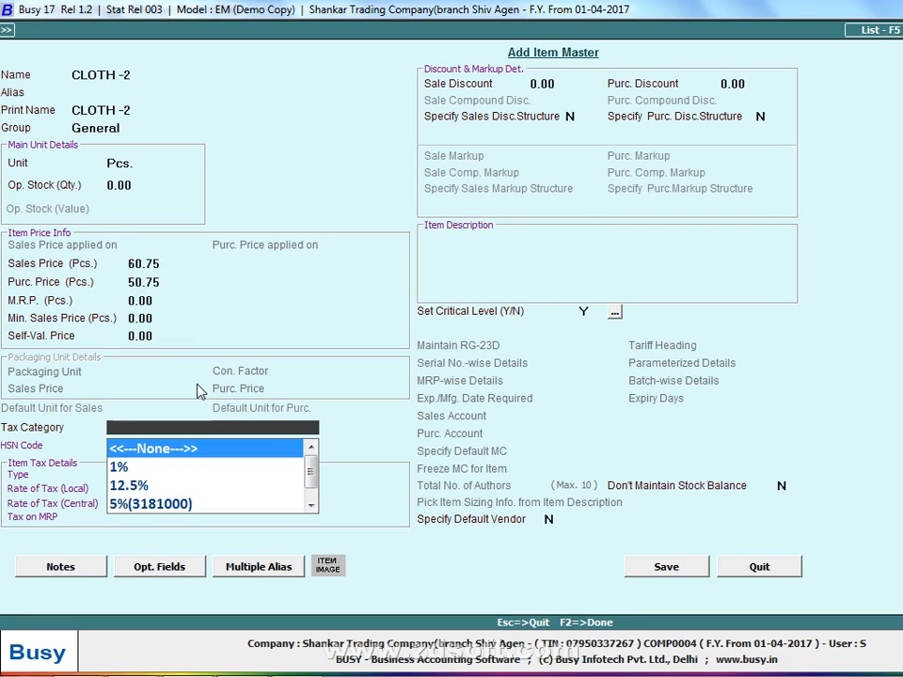
key("Down")
key("Down")
key("Down")
key("Return")
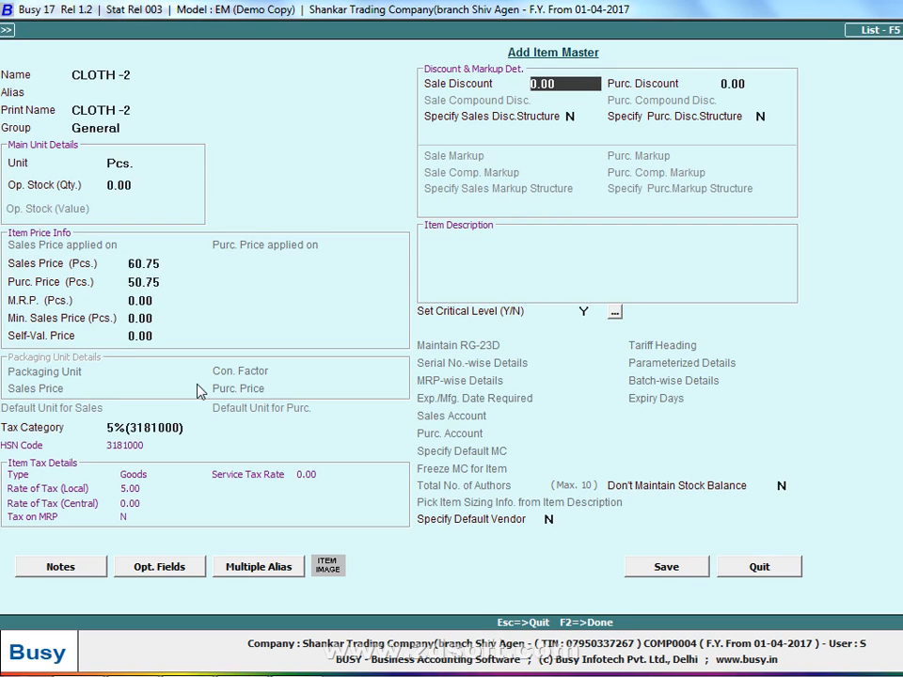
key("F2")
key("Return")
Check the CLOTH -2 quantity in the handwritten list and enter 150 in the voucher's item line
key("alt+Tab")
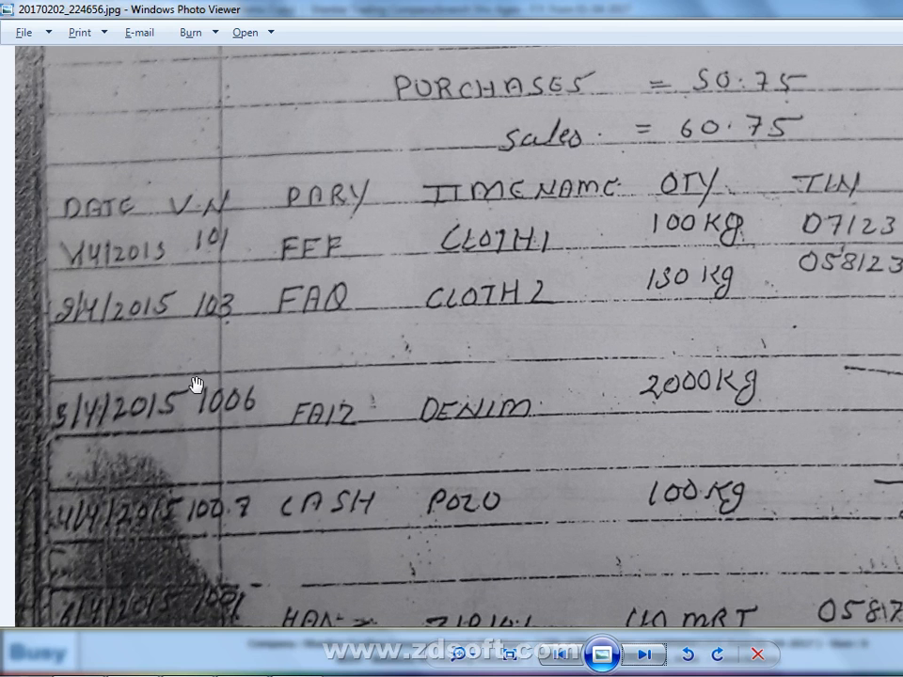
key("alt+Tab")
type("150")
key("Return")
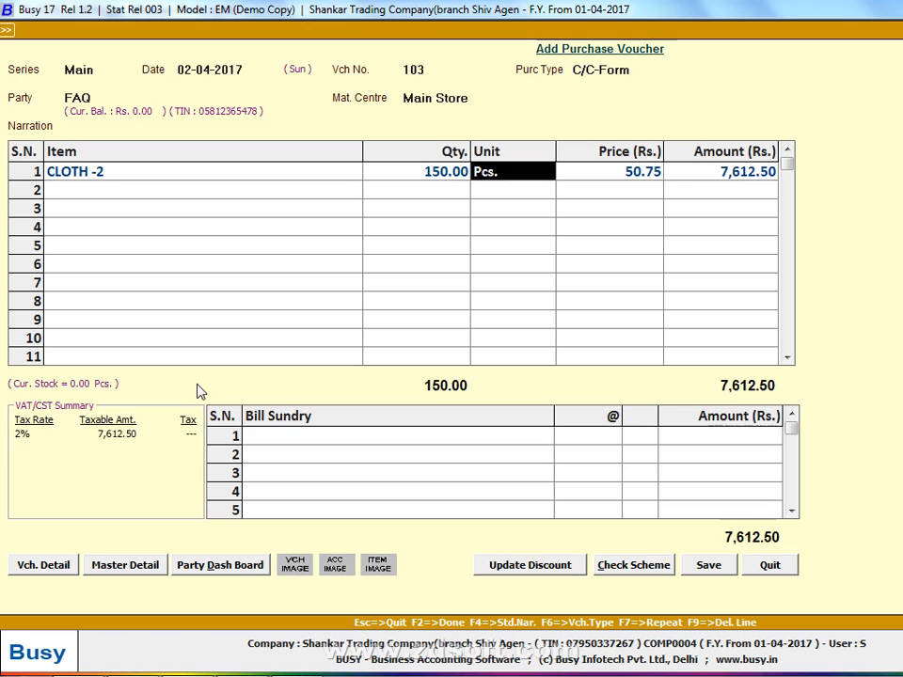
Add the Central Sales Tax bill sundry to the purchase voucher
key("Tab")
key("space")
key("Return")
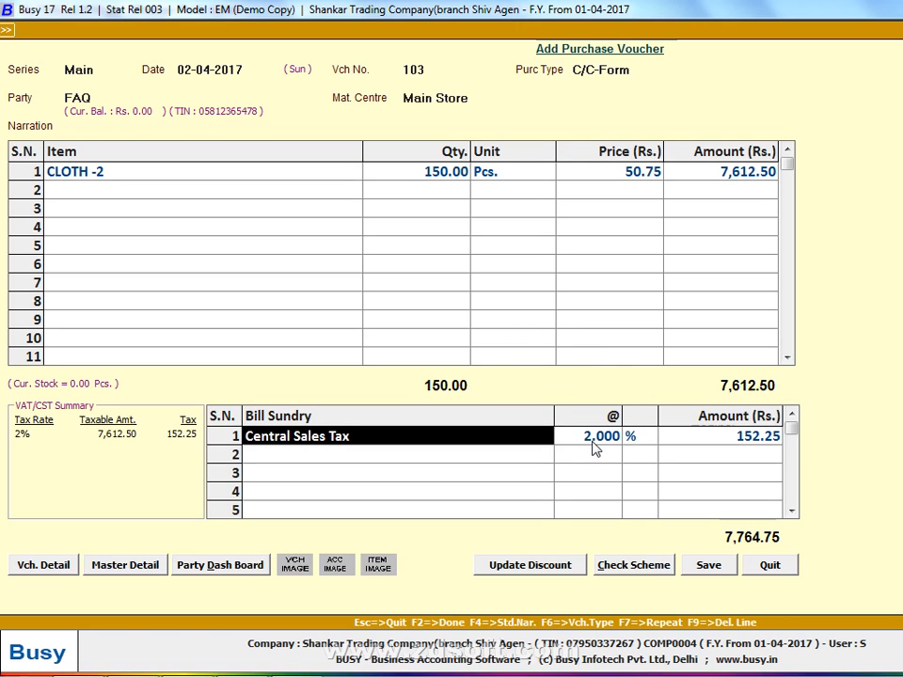
Enter 103 as the purchase bill number in the VAT reporting details and save the voucher
key("F2")
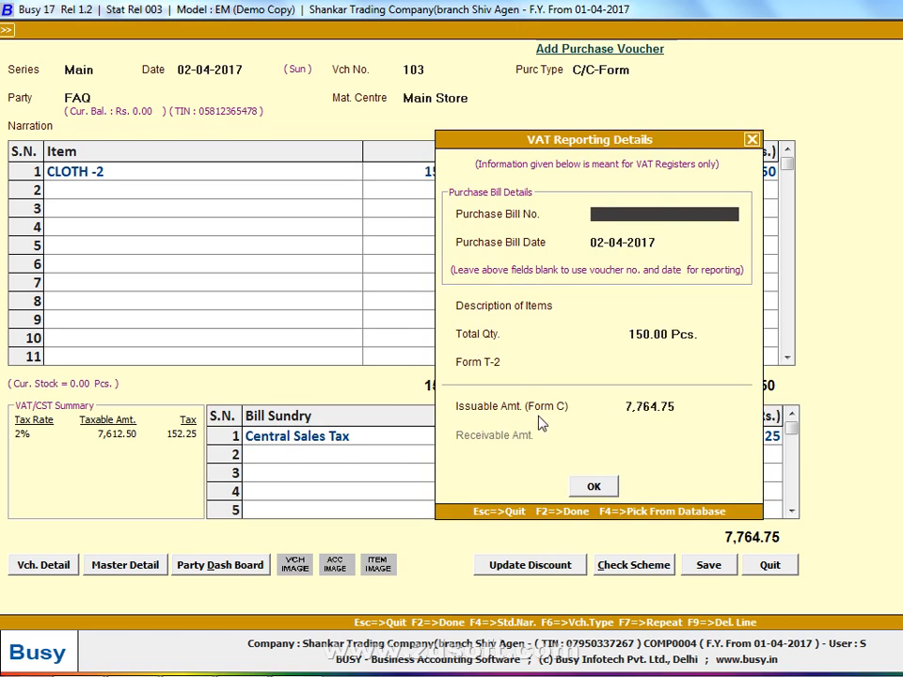
left_click(690, 411)
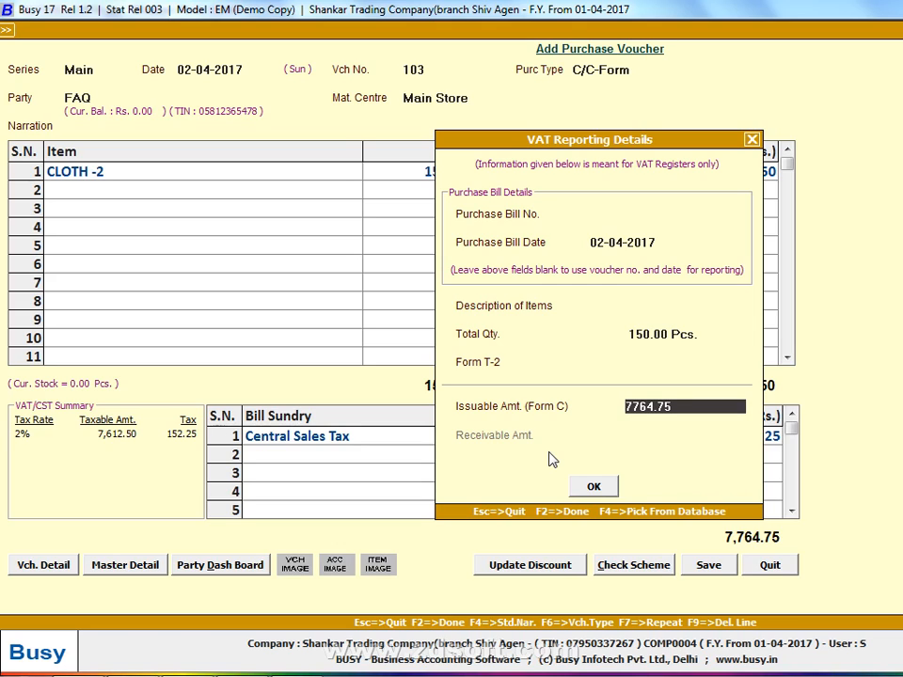
left_click(649, 211)
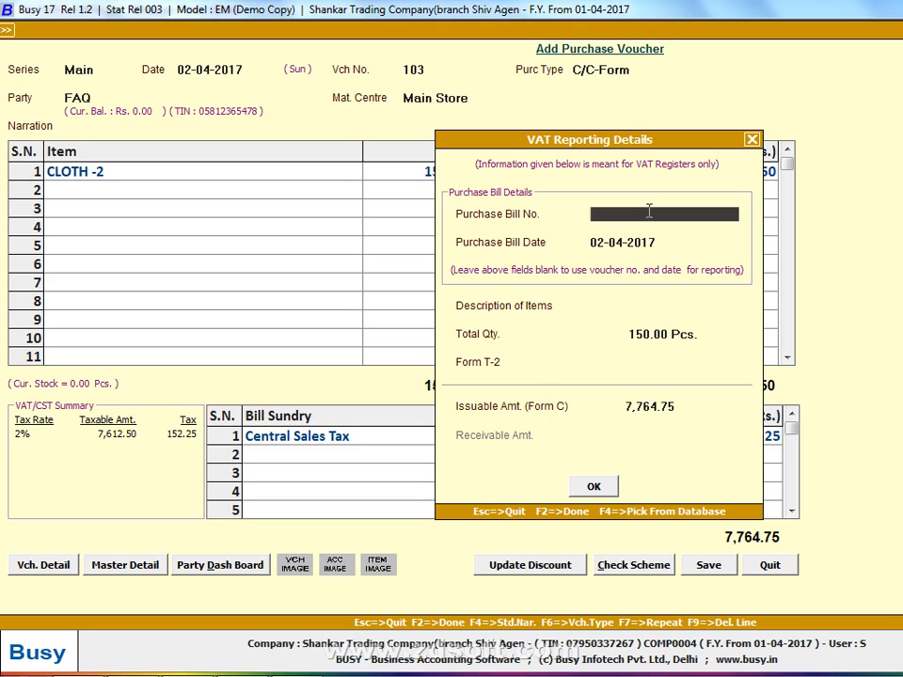
type("103")
key("Return")
key("Return")
key("Return")
key("Return")
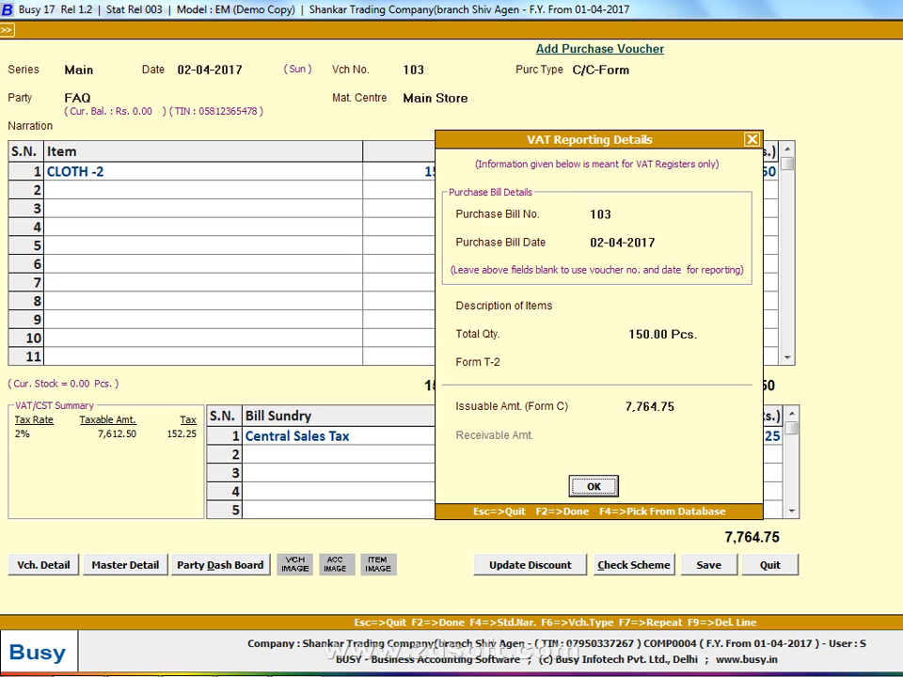
key("Return")
key("Return")
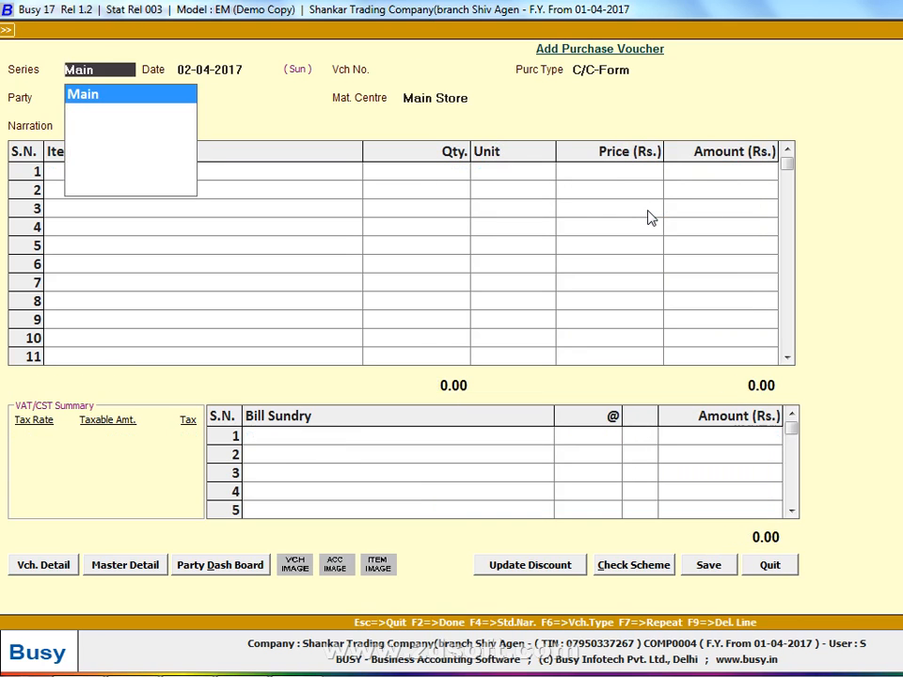
Check the next entry in the handwritten list, date the new purchase voucher 03-04-2017 and try voucher number 103
key("alt+Tab")
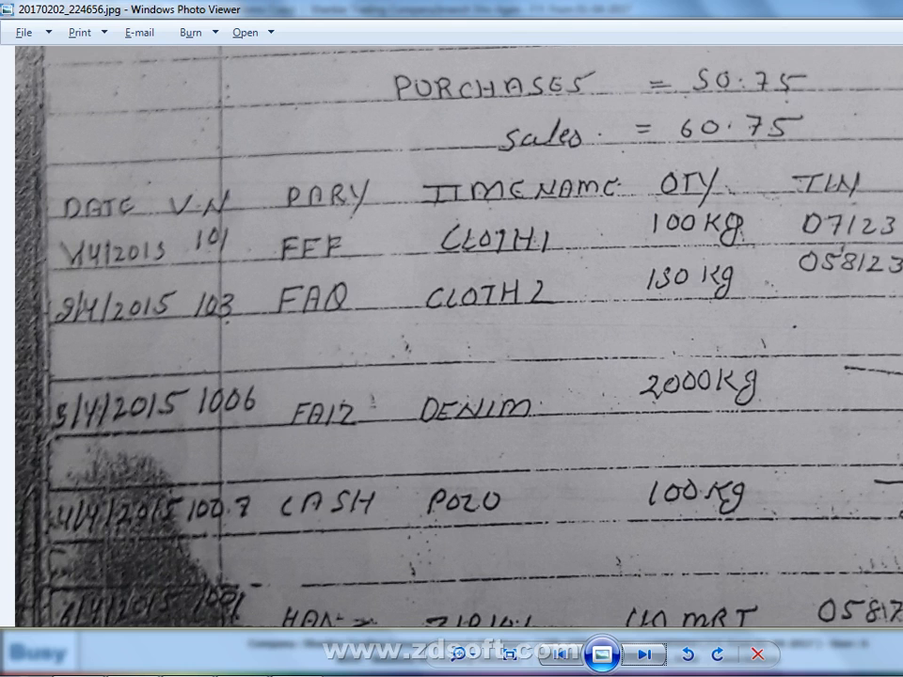
key("alt+Tab")
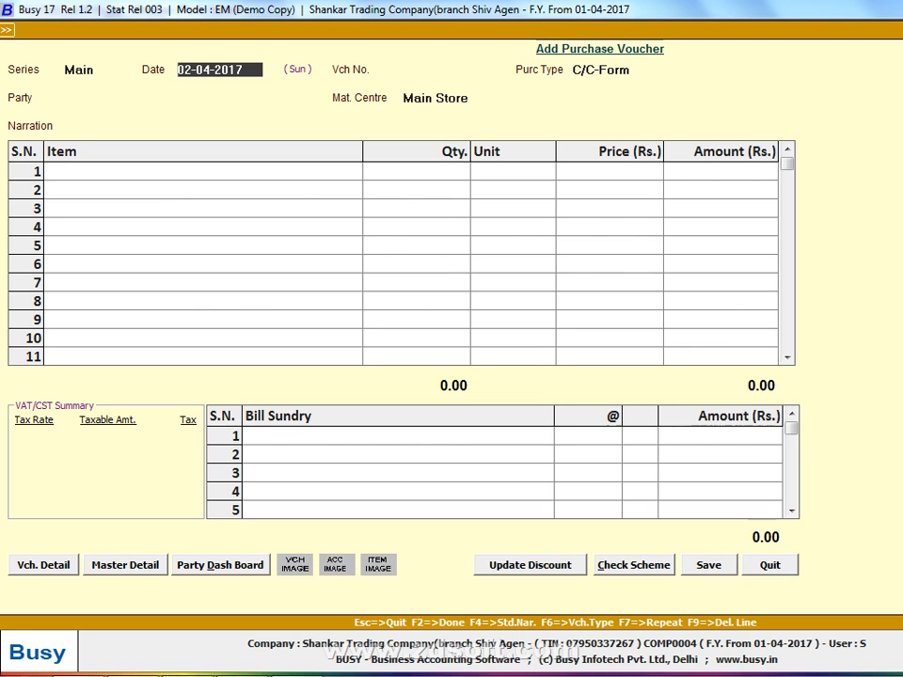
type("3103")
key("Return")
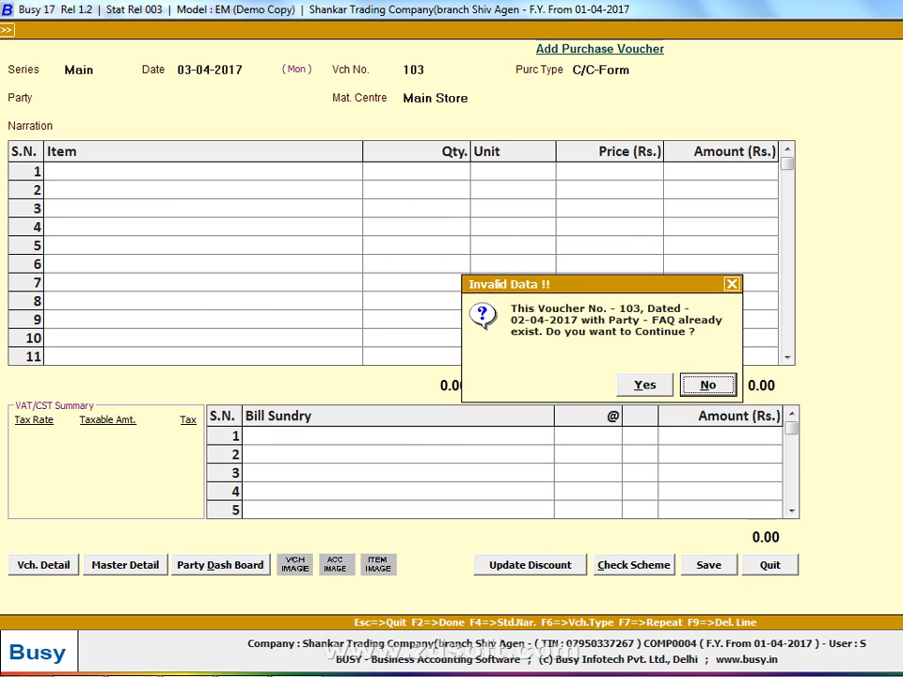
Set the voucher number to 104 and the purchase type to VAT/Exempt
key("Return")
key("End")
key("BackSpace")
type("4")
key("Return")
type("EX")
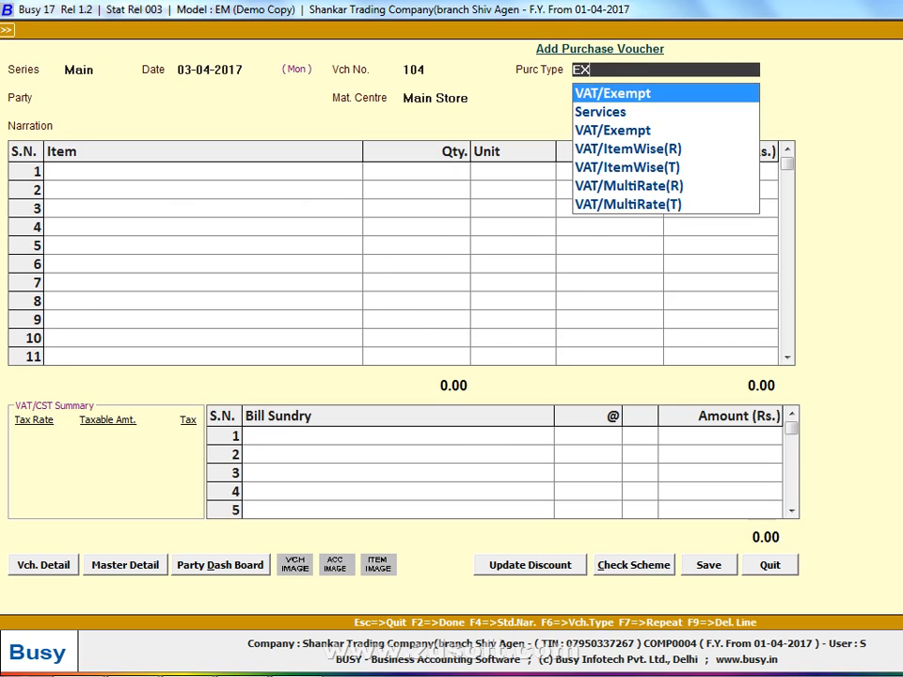
key("Return")
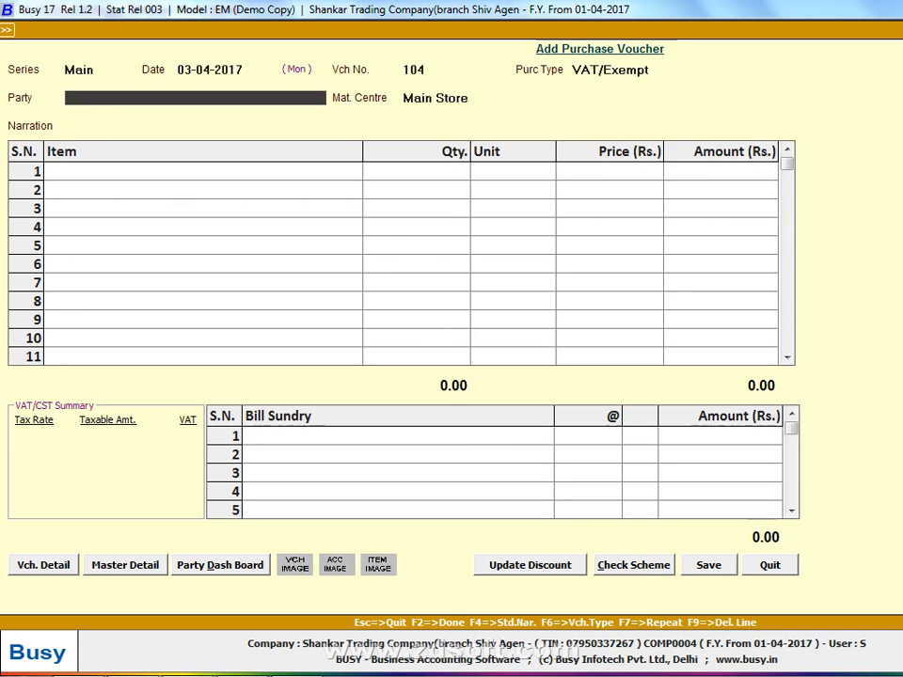
Start a new account master for the voucher's party and enter the party's name
key("alt+c")
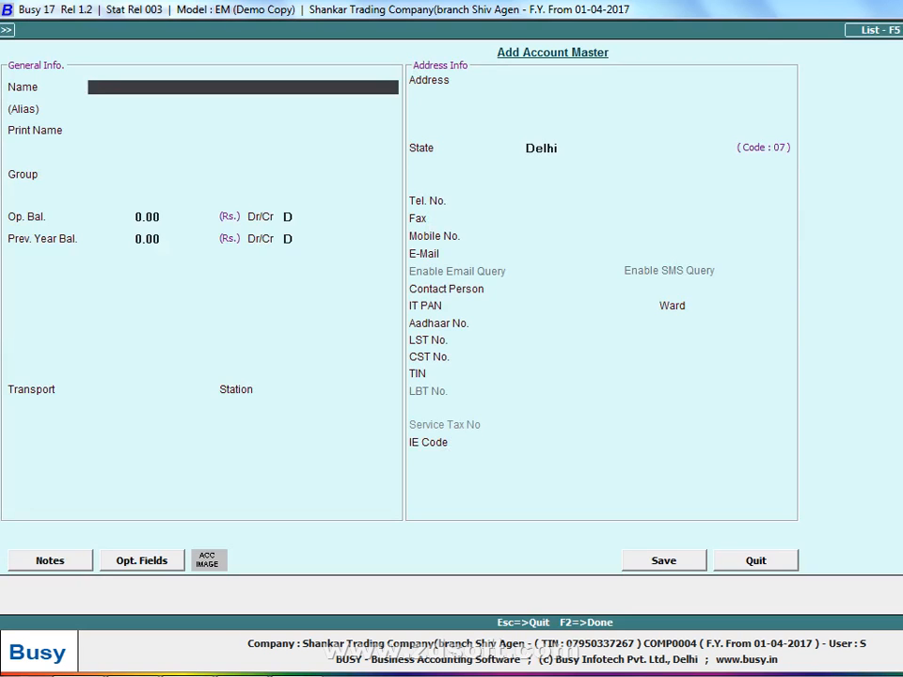
type("FAUZ")
key("Return")
key("Return")
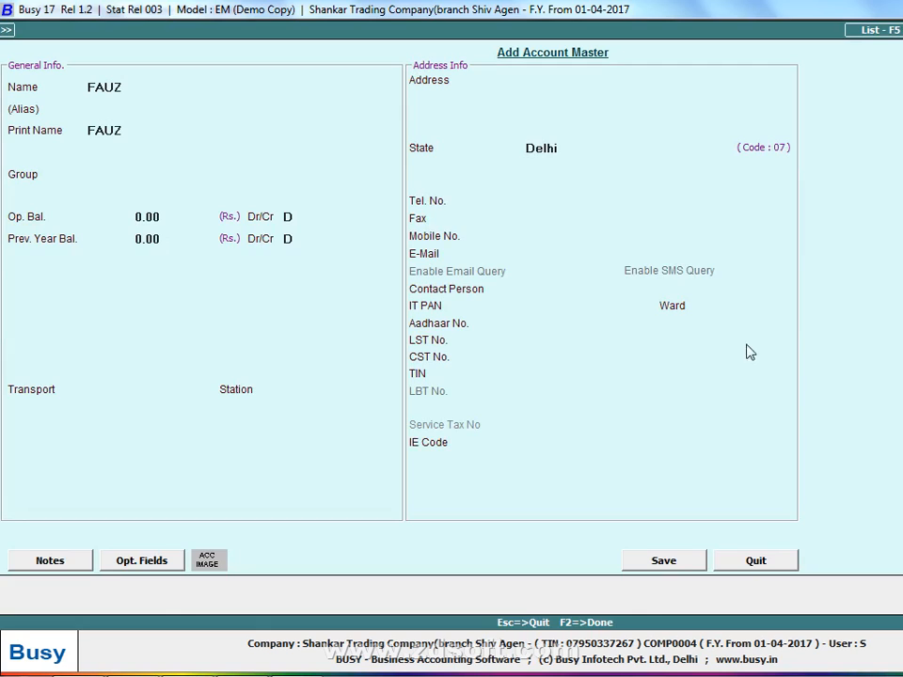
Correct the spelling of the party's name in the account master to match the handwritten list
left_click(104, 85)
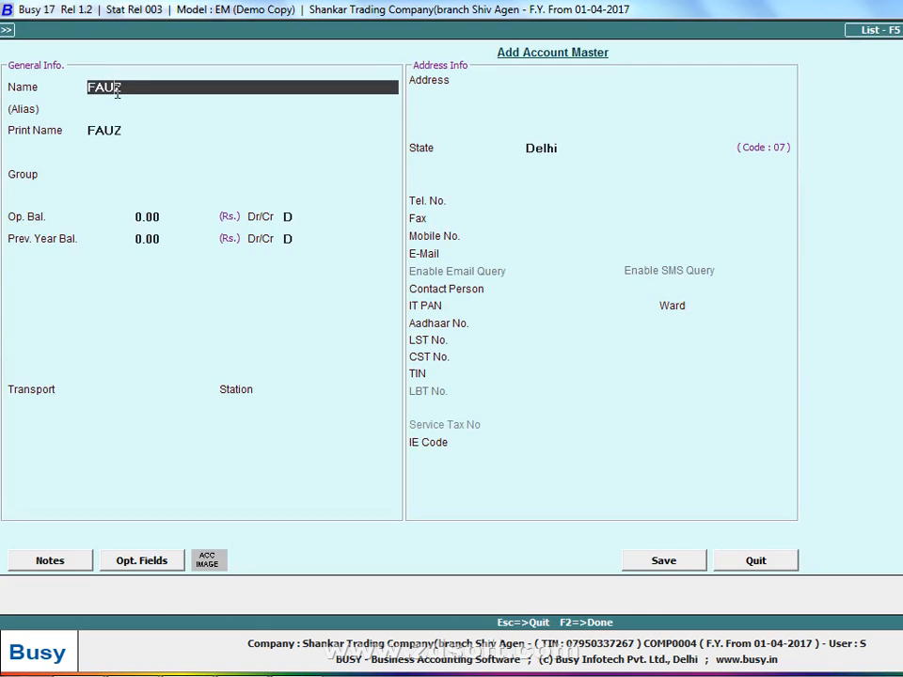
key("Left")
key("BackSpace")
type("I")
key("Return")
key("Return")
key("Return")
Put the account in Sundry Creditors without bill-by-bill balancing, then save it and use it as the voucher's party
type("SUN")
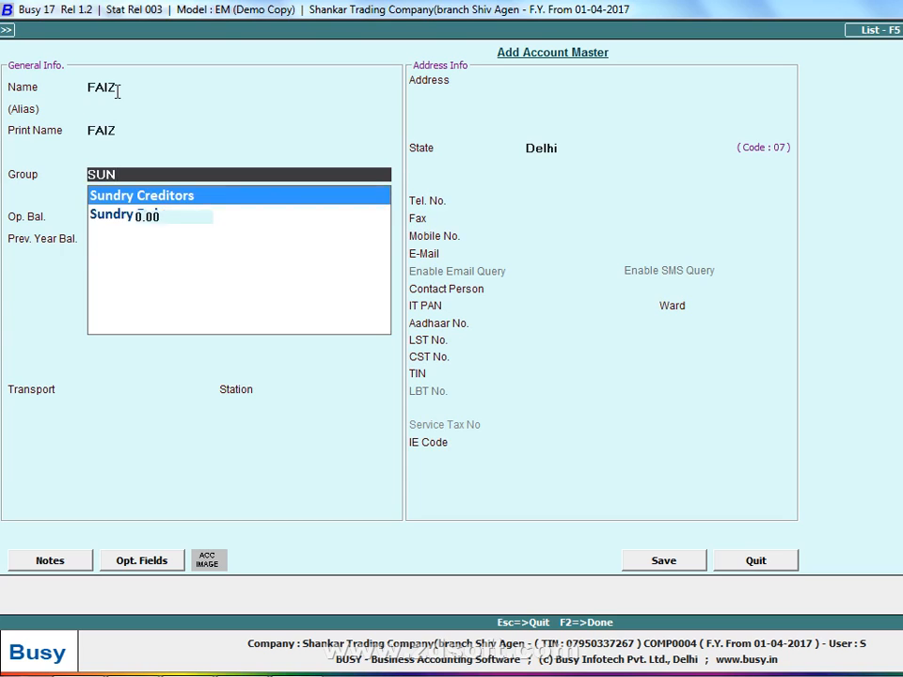
key("Return")
key("Return")
type("N")
key("F2")
key("Return")
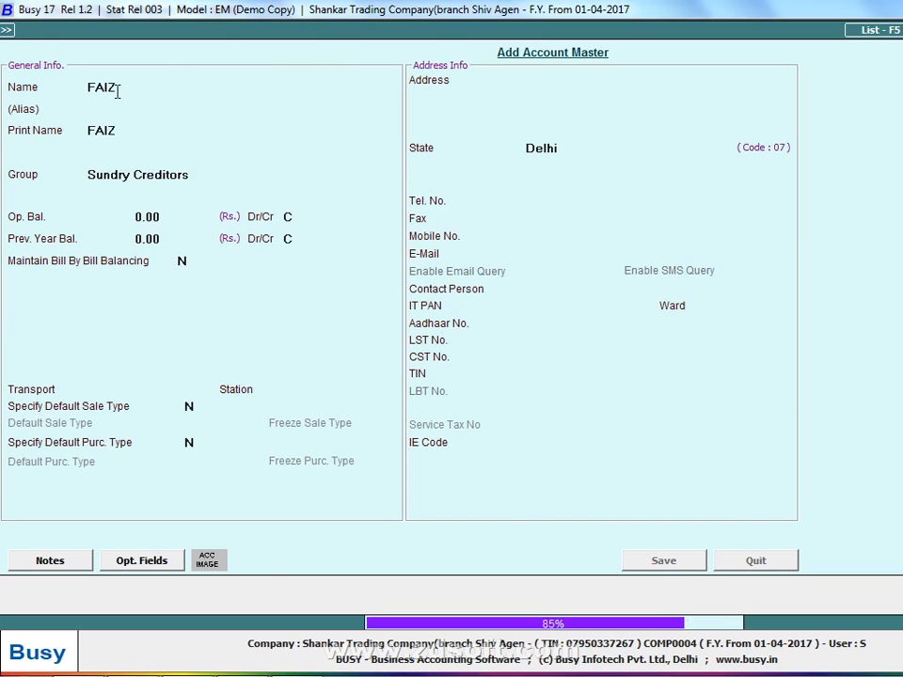
key("Return")
key("Return")
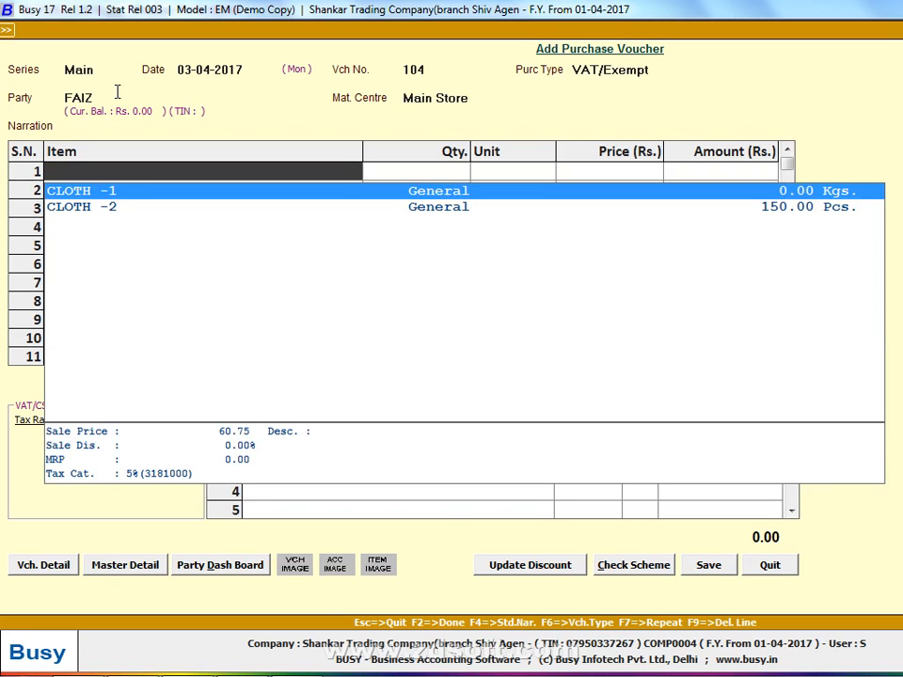
Start a new item master named DENIM in the General group with Kgs. as its unit
key("F3")
type("DEN")
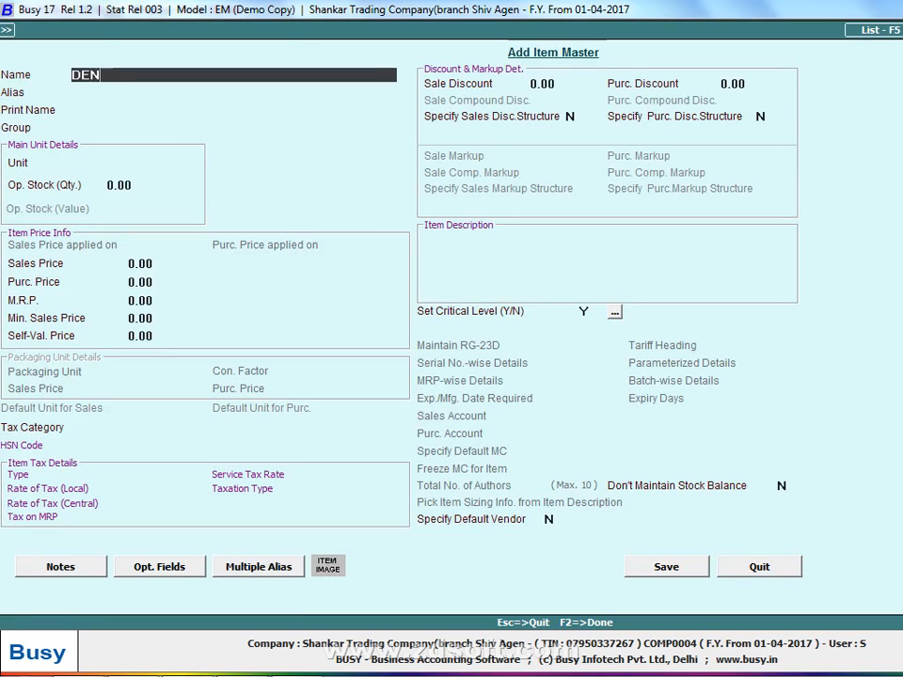
type("IM")
key("Return")
key("Return")
key("Return")
type("K")
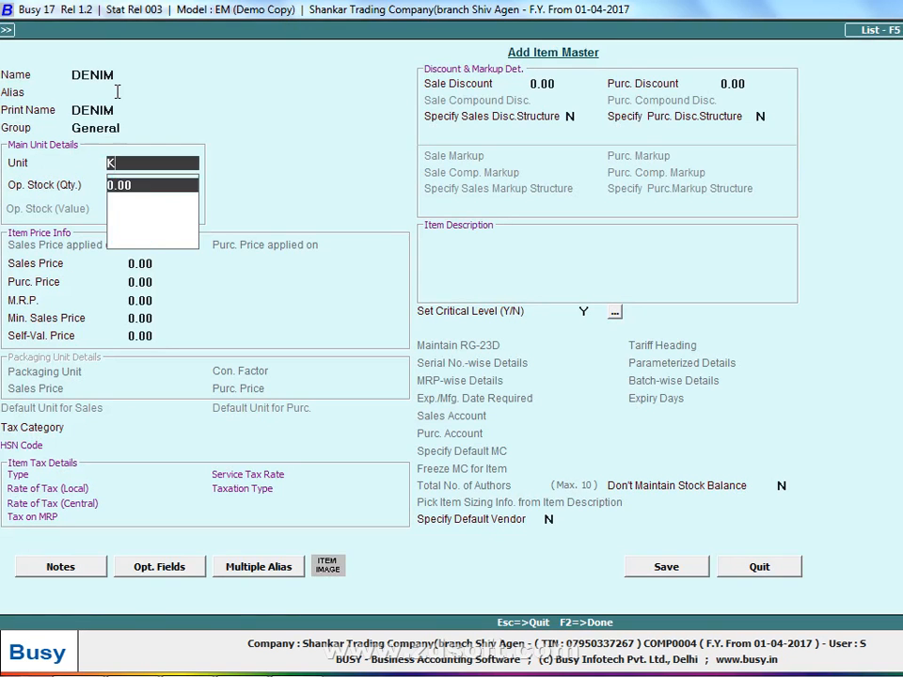
key("Return")
key("Return")
Set DENIM's sales price to 60.75, purchase price to 50.75 and minimum sales price to 3
type("60")
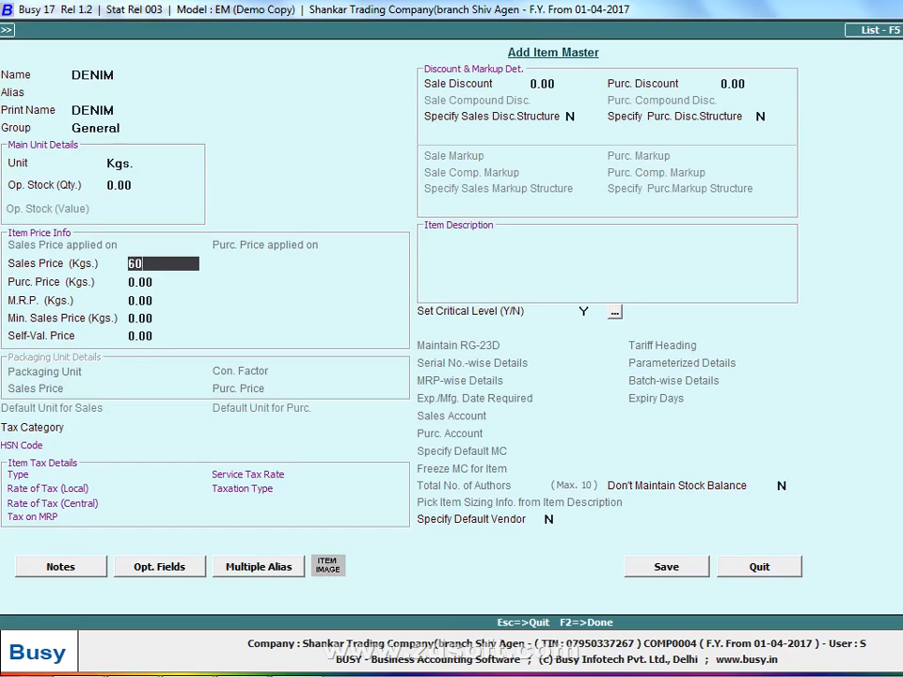
type(".75")
key("Return")
type("5")
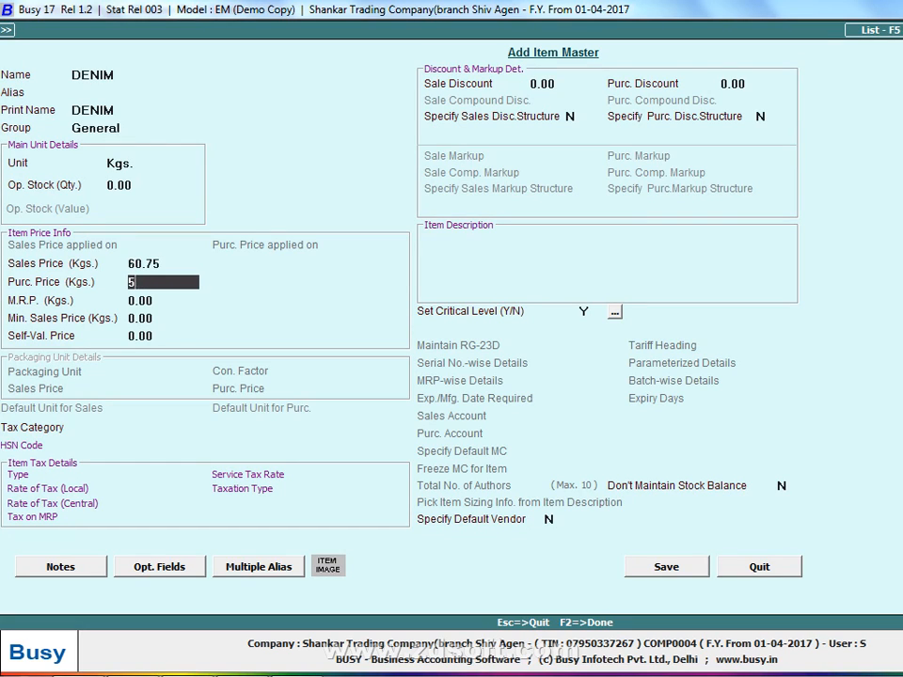
type("0.75")
key("Return")
key("Return")
type("3")
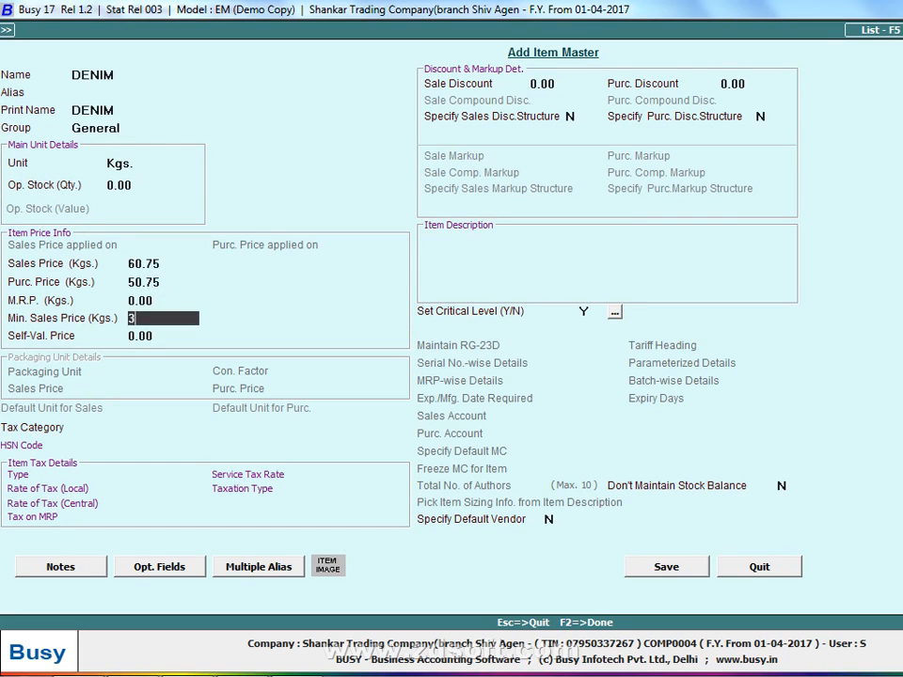
Assign the Exempt tax category to the DENIM item, rechecking the choice in the category list
key("Return")
key("Return")
type("ex")
key("Return")
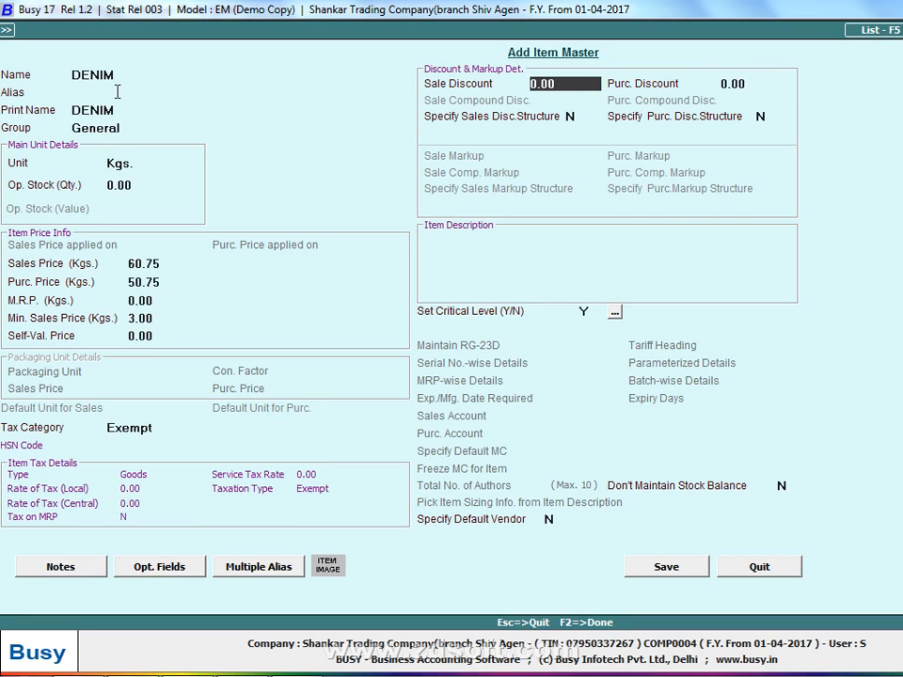
key("Up")
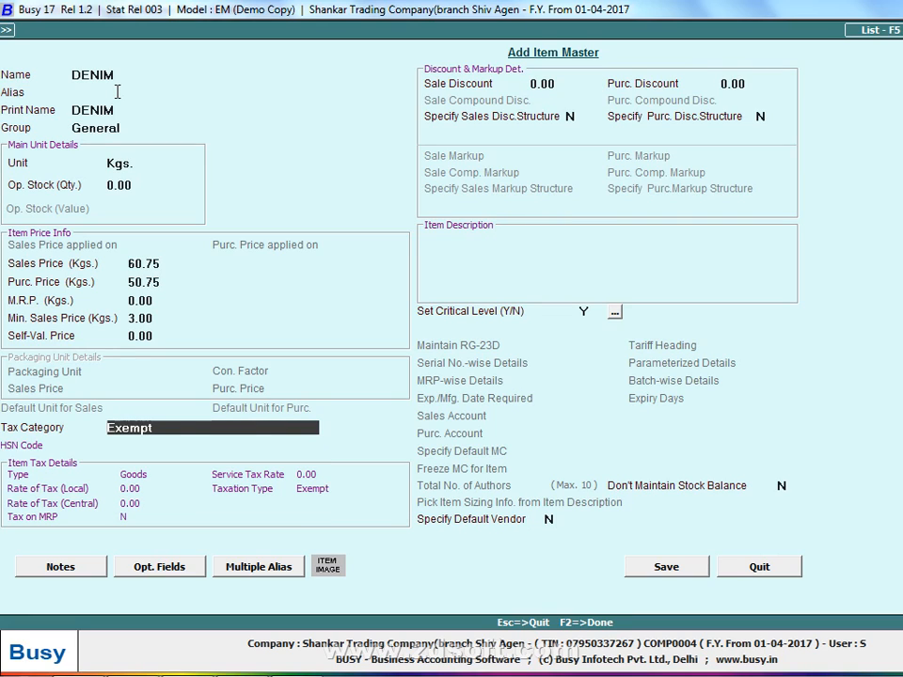
key("space")
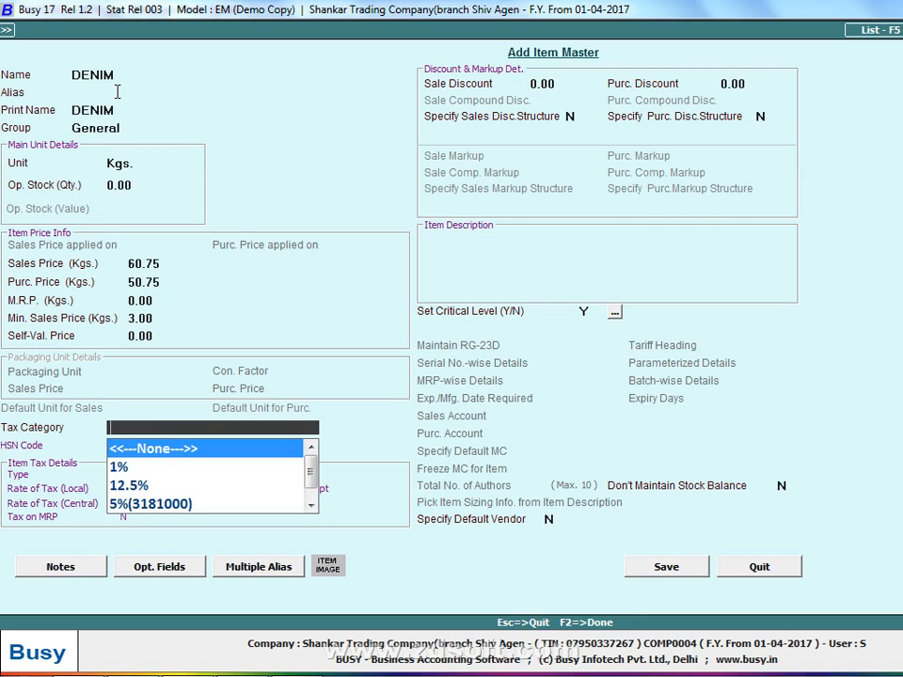
type("E")
key("Return")
key("Up")
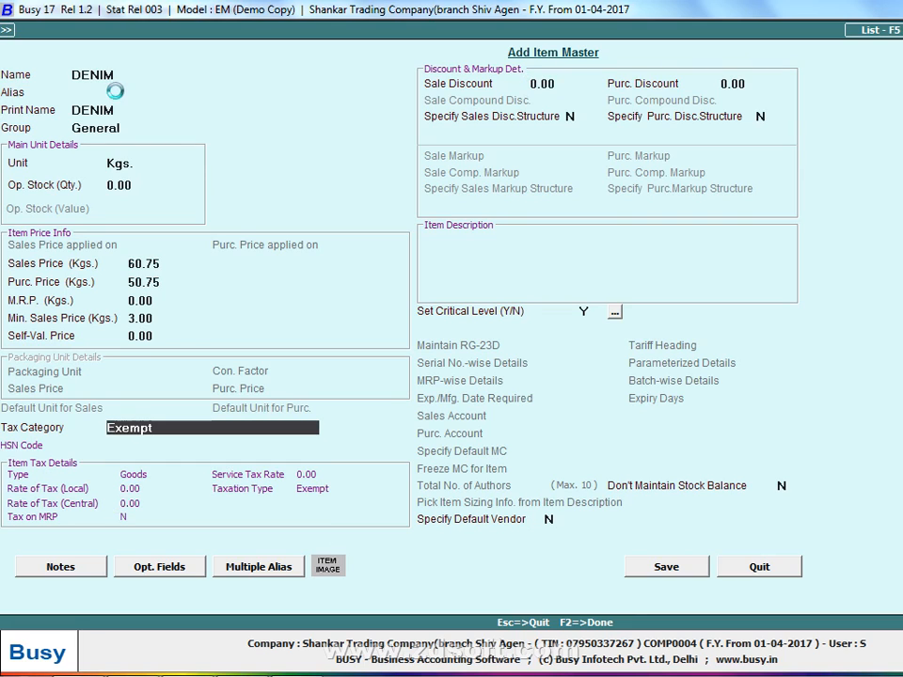
Open the Exempt tax category's details from the item, review its tax rates and HSN code, and save it unchanged
key("alt+m")
key("Return")
key("Return")
key("Return")
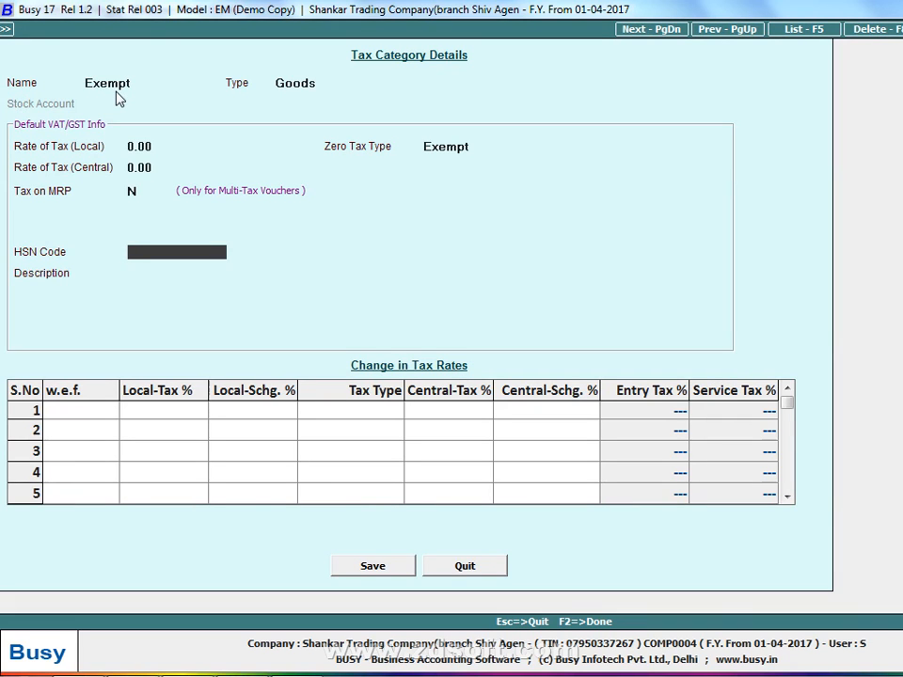
key("F2")
key("Return")
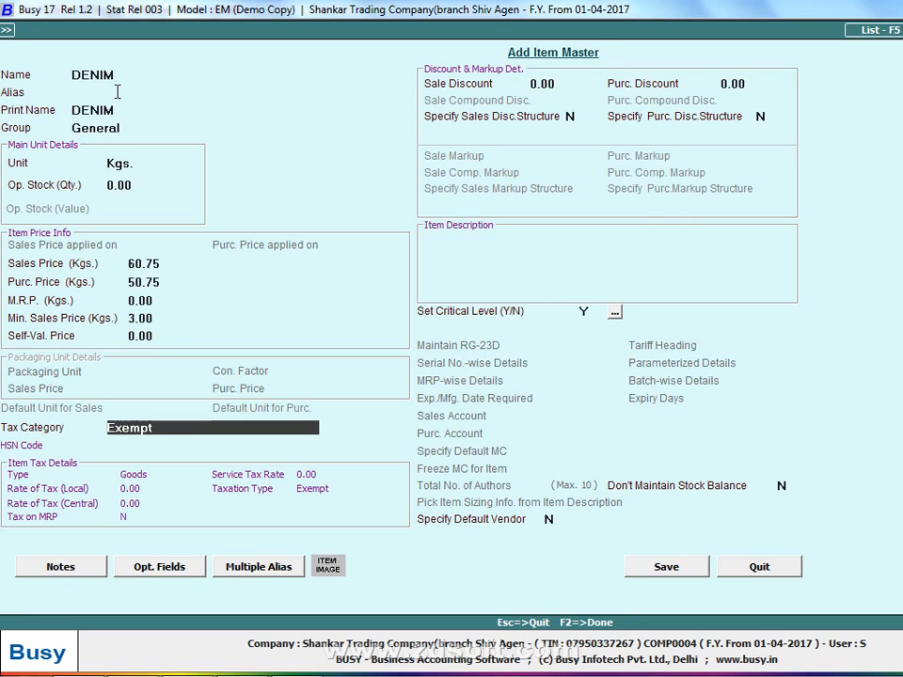
Save the DENIM item master and enter a quantity of 2,000 for it in voucher 104
key("F2")
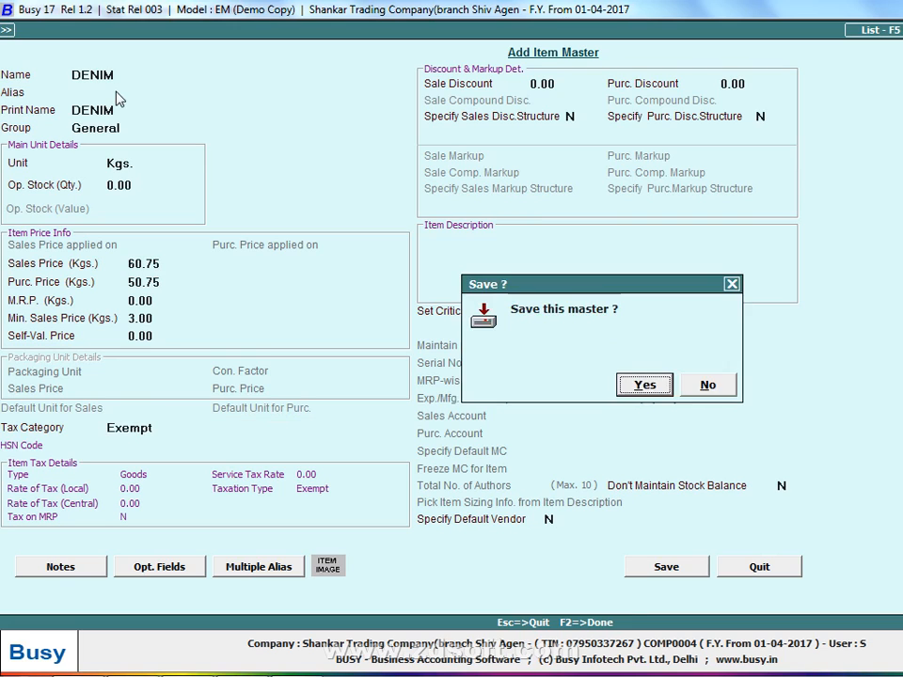
key("Return")
type("2,000")
key("Return")
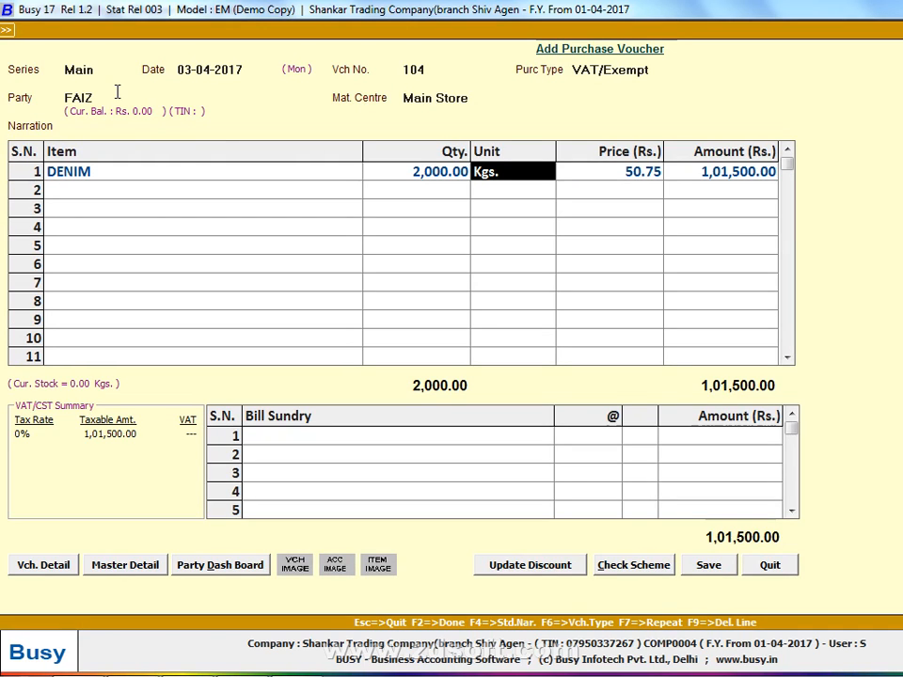
Finish voucher 104 with purchase bill number 104, keep the bill date 03-04-2017, and save it
key("F2")
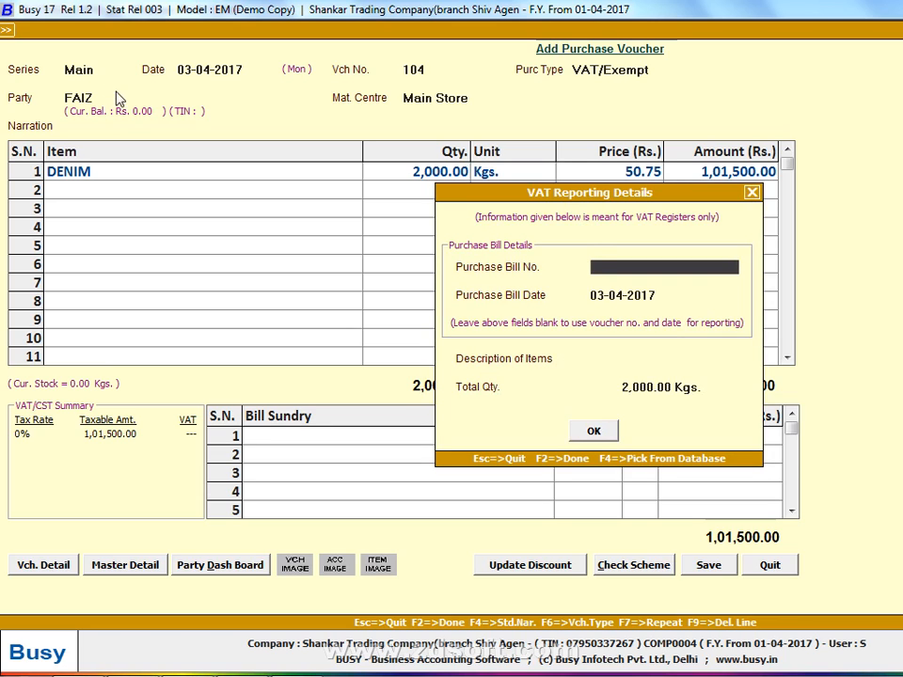
type("104")
key("Return")
key("Return")
key("Return")
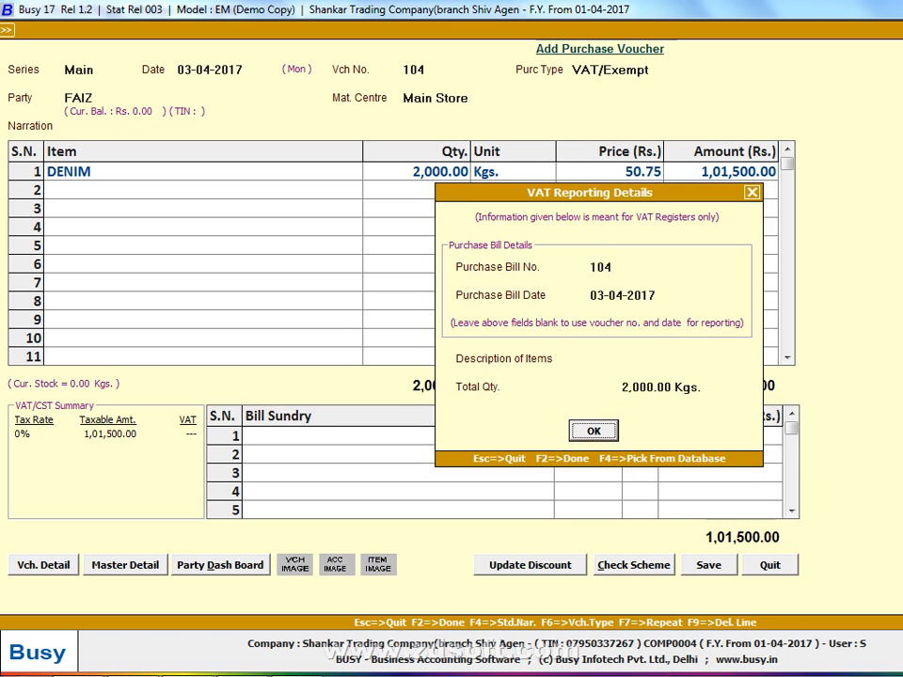
key("Return")
key("Return")
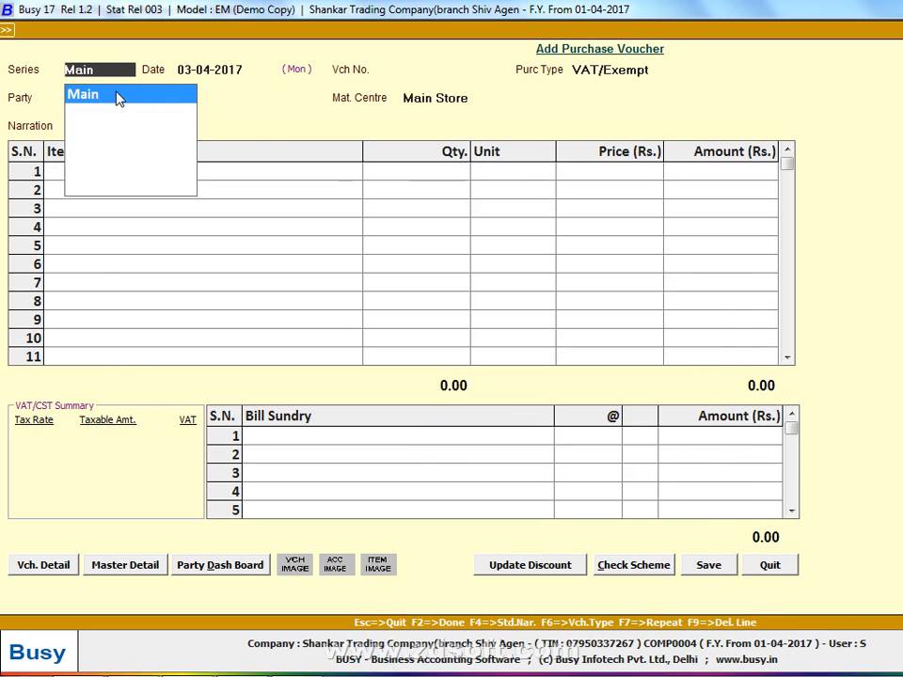
Consult the handwritten list in Windows Photo Viewer, then start a Main series voucher in Busy dated 04-04-2017 with number 105
key("alt+Tab")
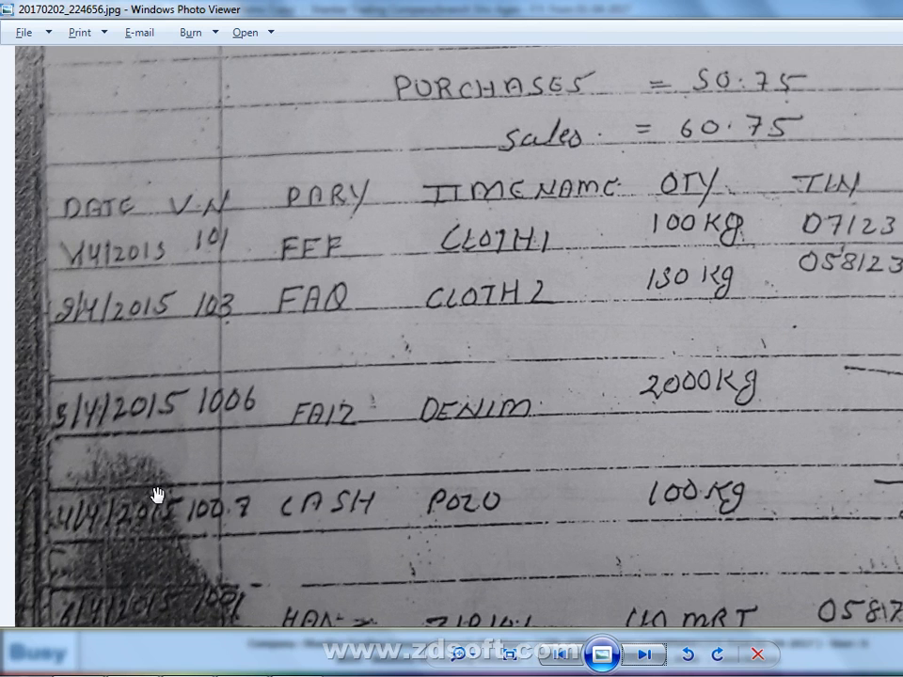
left_click_drag(156, 492, 211, 404)
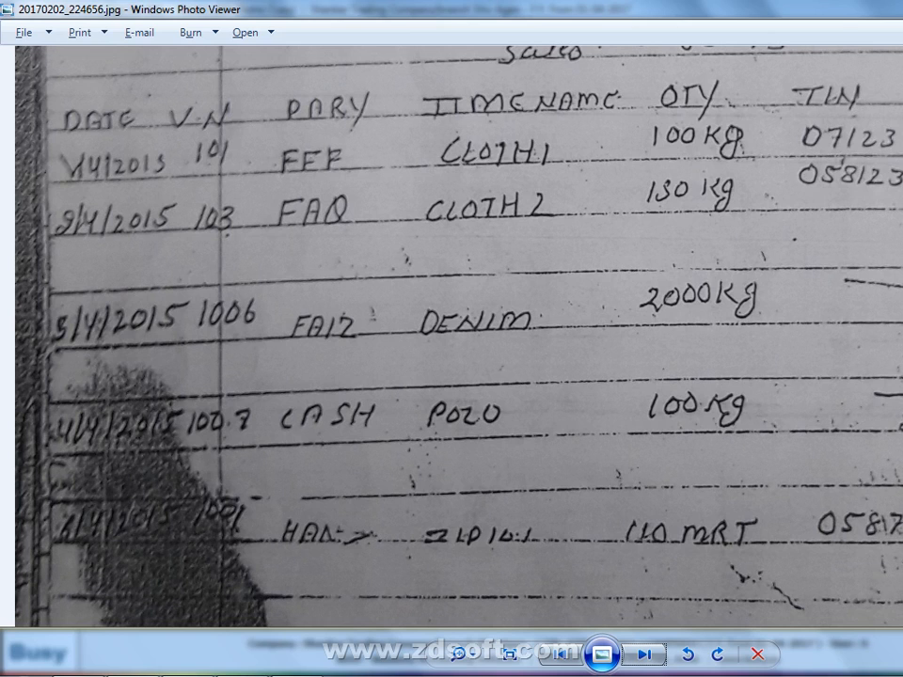
key("alt+Tab")
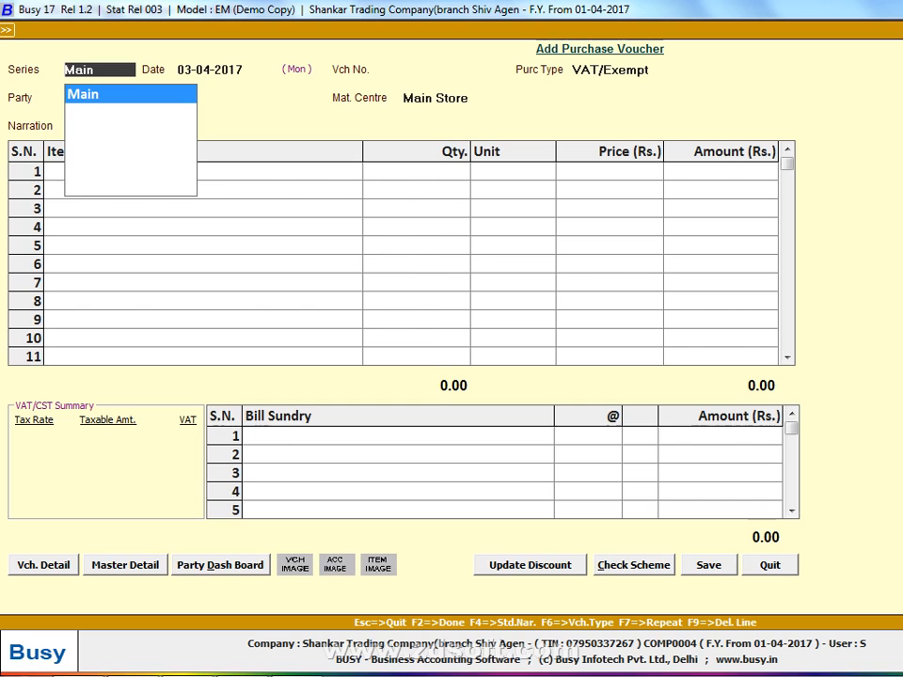
key("Return")
type("4")
key("Return")
type("105")
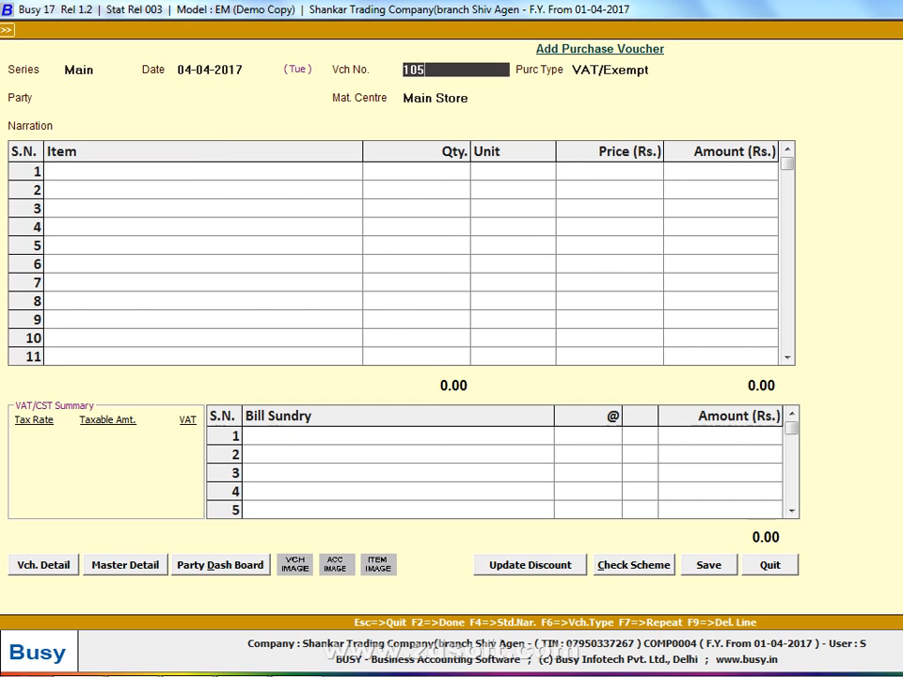
key("Return")
Set the voucher's purchase type to VAT/5% (R) and its party to Cash, keeping Main Store as material centre
type("5")
key("Down")
key("Down")
key("Return")
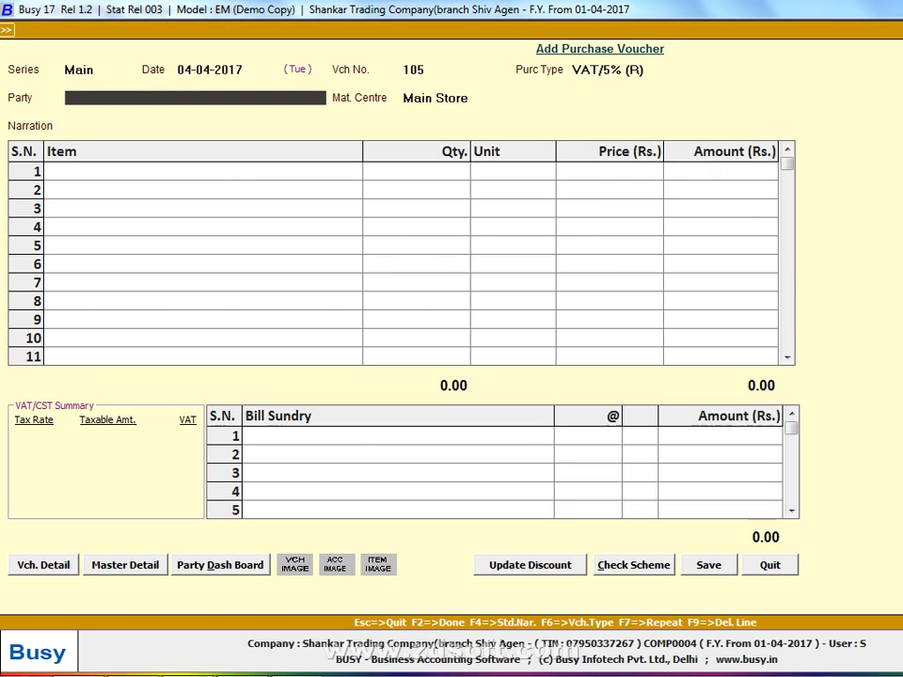
type("CAS")
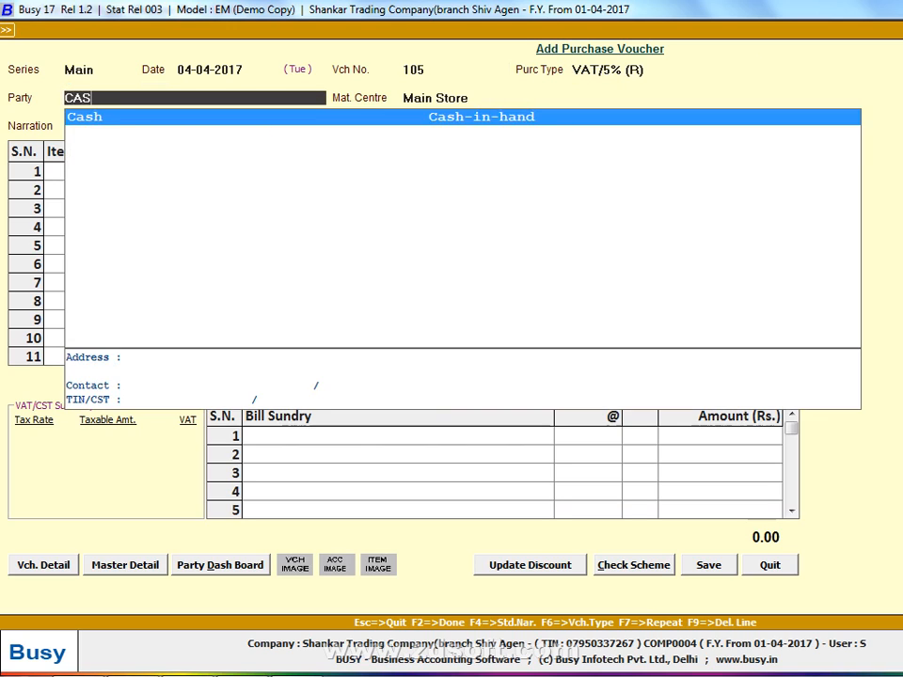
key("Return")
key("Return")
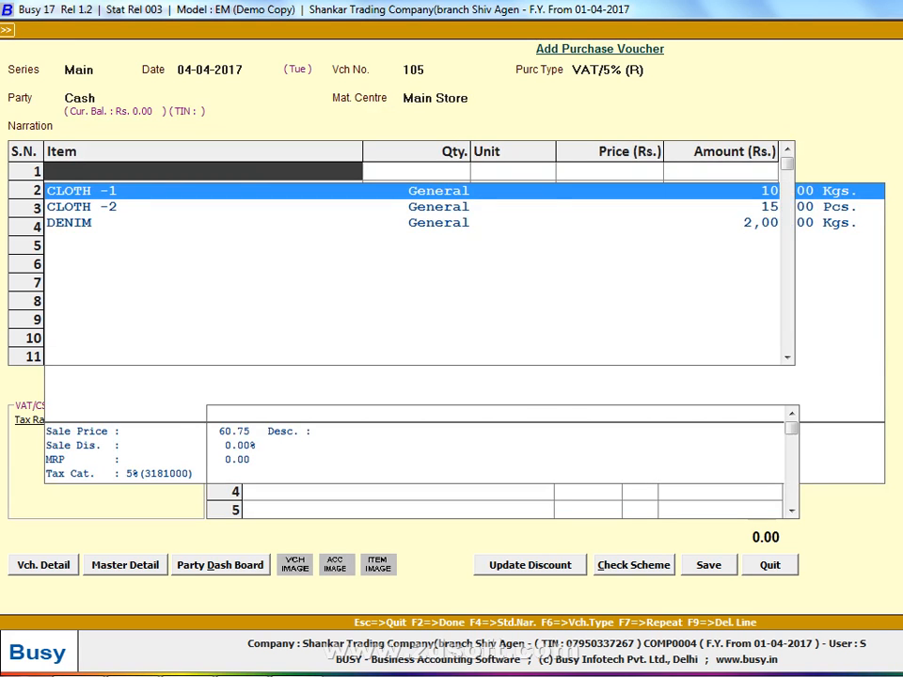
Start a new item master named POLO, as on the handwritten list, in the General group with Kgs. as its unit
key("F3")
key("alt+Tab")
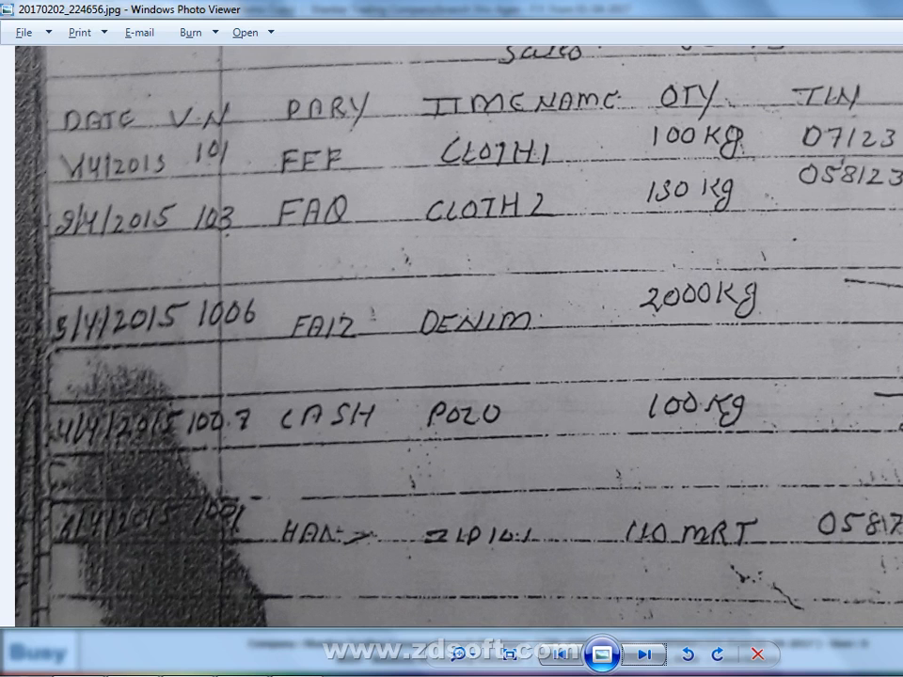
key("alt+Tab")
type("POLO")
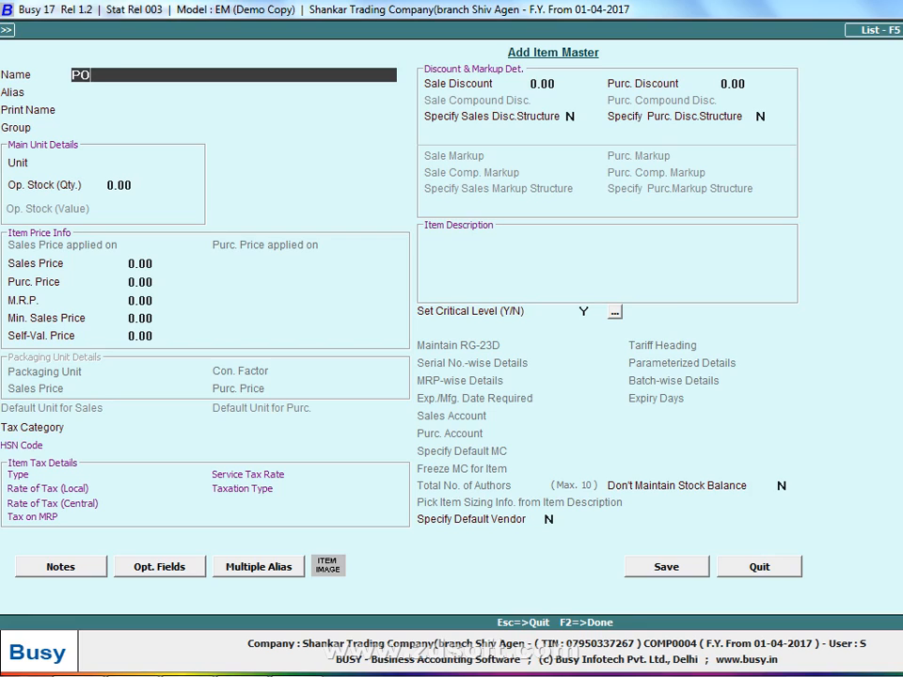
key("Return")
key("Return")
key("Return")
key("Return")
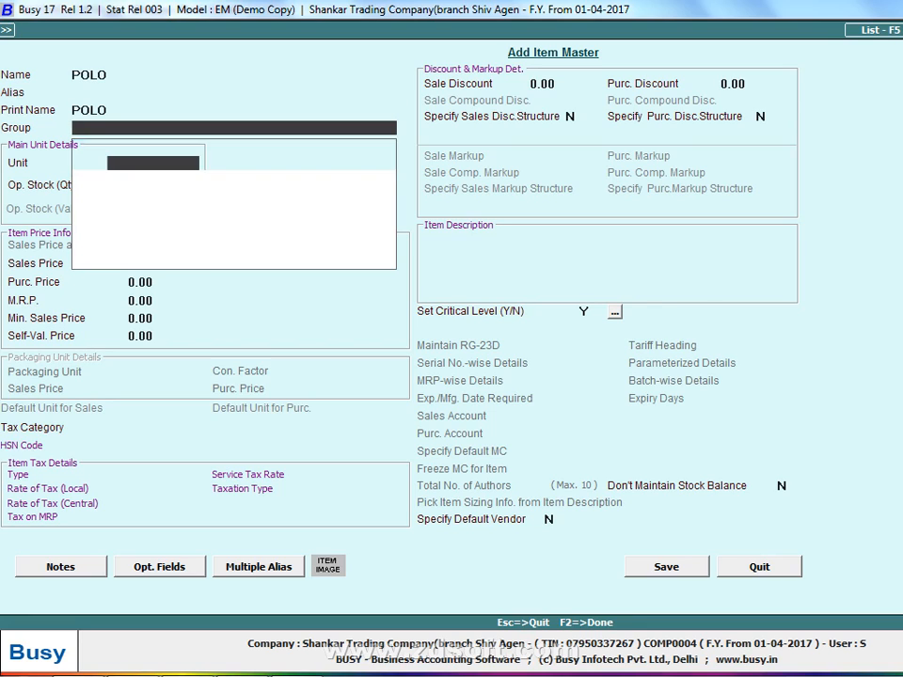
key("Return")
key("Return")
key("Return")
key("Up")
Set POLO's sales price to 60.75 and purchase price to 50.75
type("60.75")
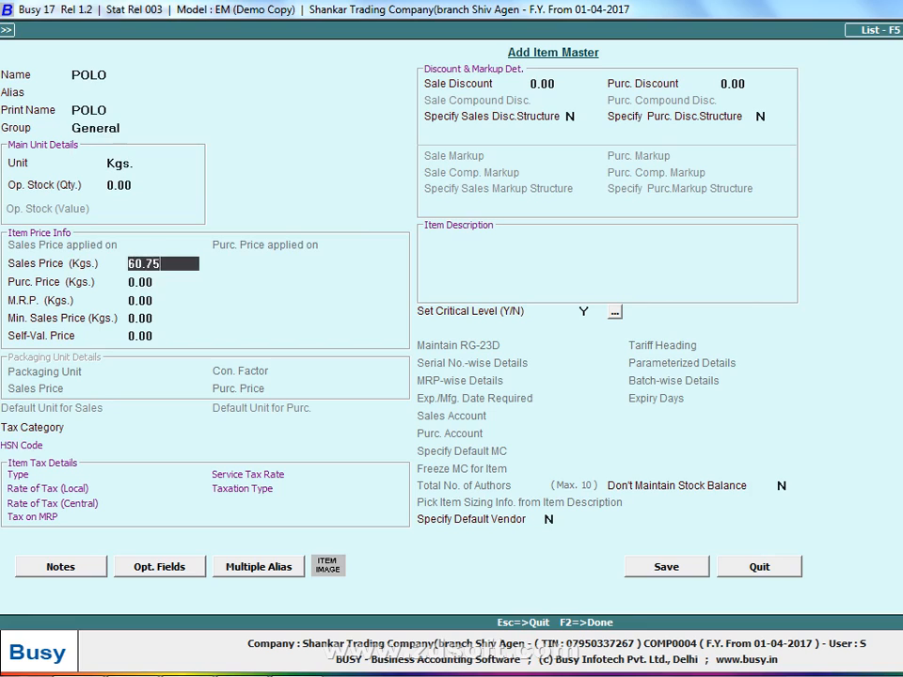
key("Return")
type("50.76")
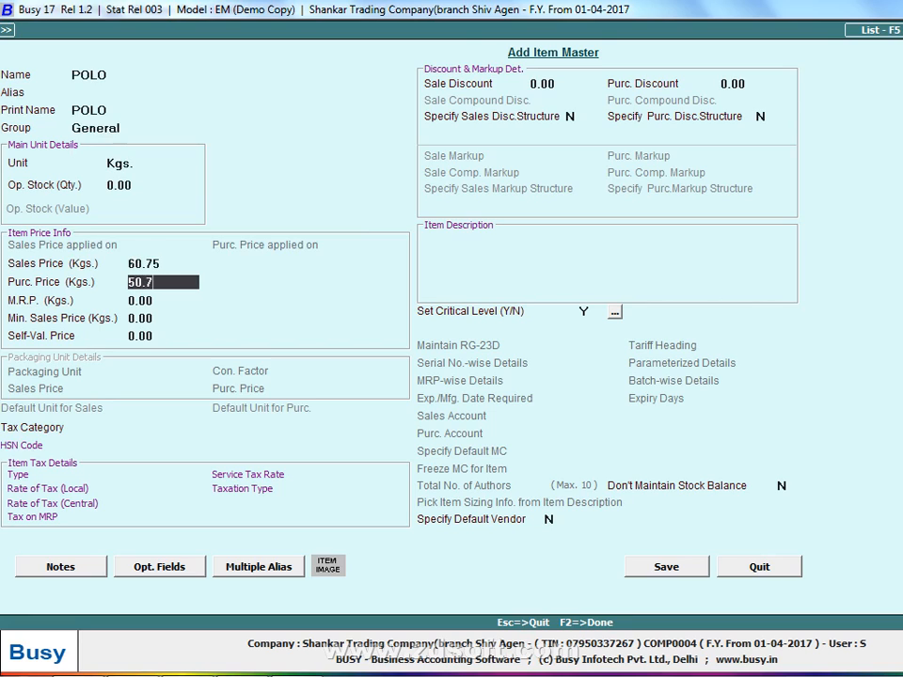
key("Return")
key("Return")
key("Up")
key("Up")
type("50.75")
Assign the 5%(3181000) tax category to the POLO item and save the master
key("Return")
key("Return")
key("Return")
key("Return")
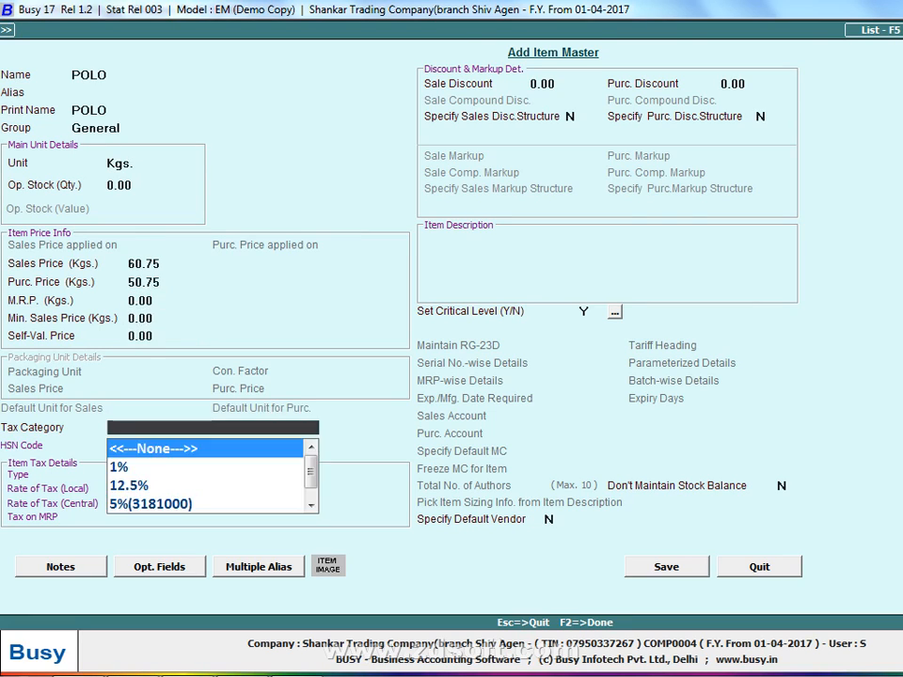
key("Return")
key("Up")
key("Return")
key("Down")
key("Down")
key("Down")
key("Return")
key("F2")
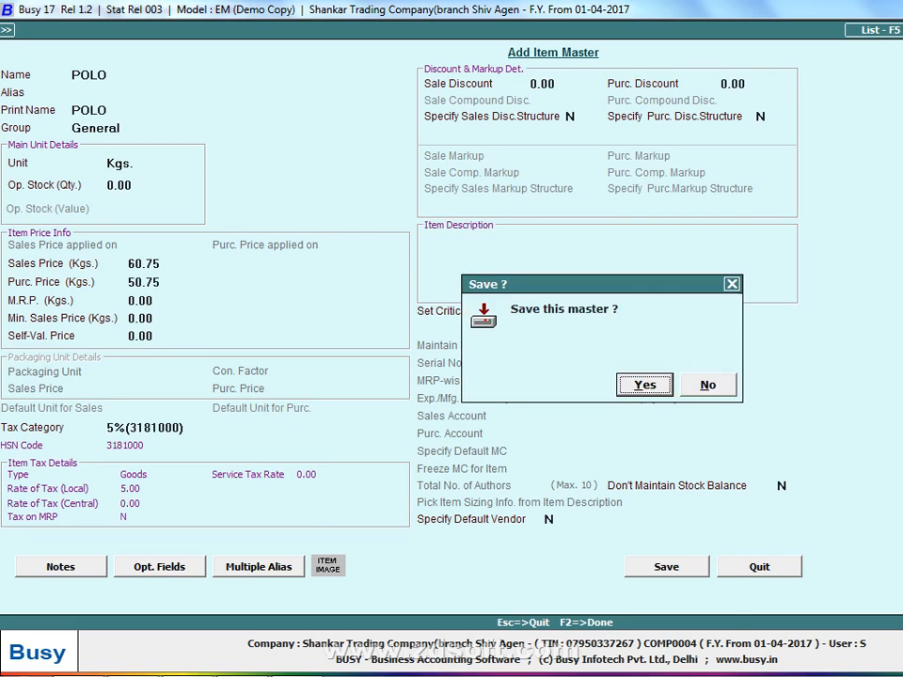
key("Return")
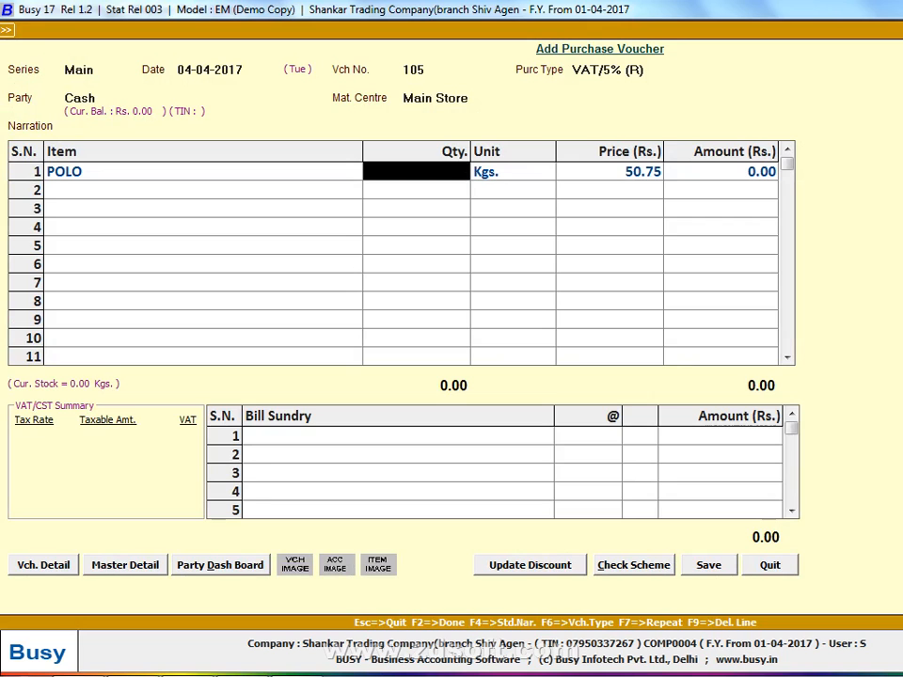
Check POLO's quantity on the handwritten list, enter 100 on its voucher line, and finish the item entries
key("alt+Tab")
key("alt+Tab")
type("100")
key("Return")
key("Return")
key("F2")
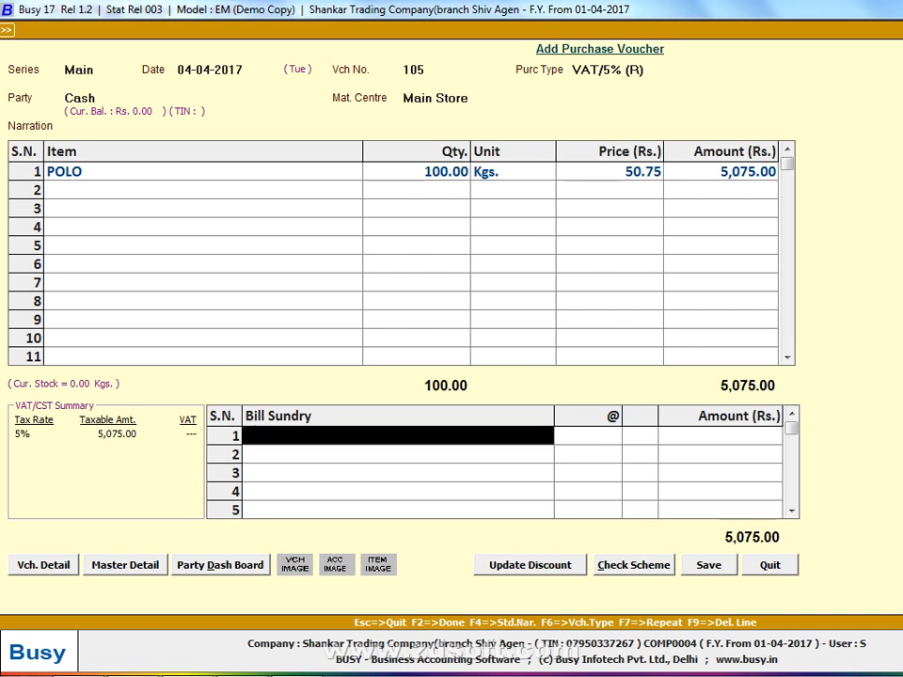
Add the VAT (Retail Purchase) bill sundry at 5% to voucher 105
type("v")
key("Return")
key("Left")
type("v")
key("Down")
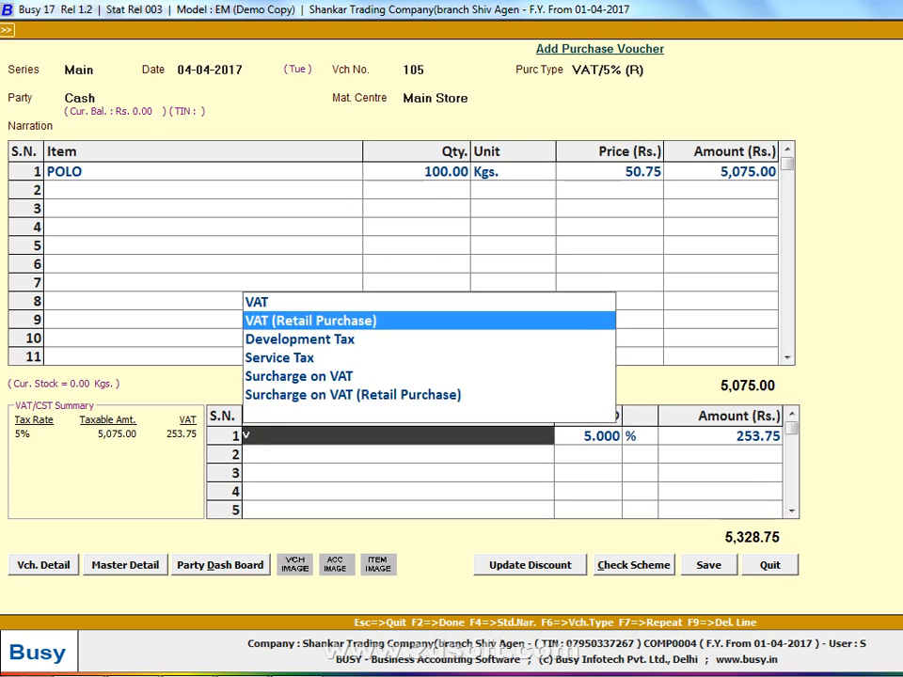
key("Return")
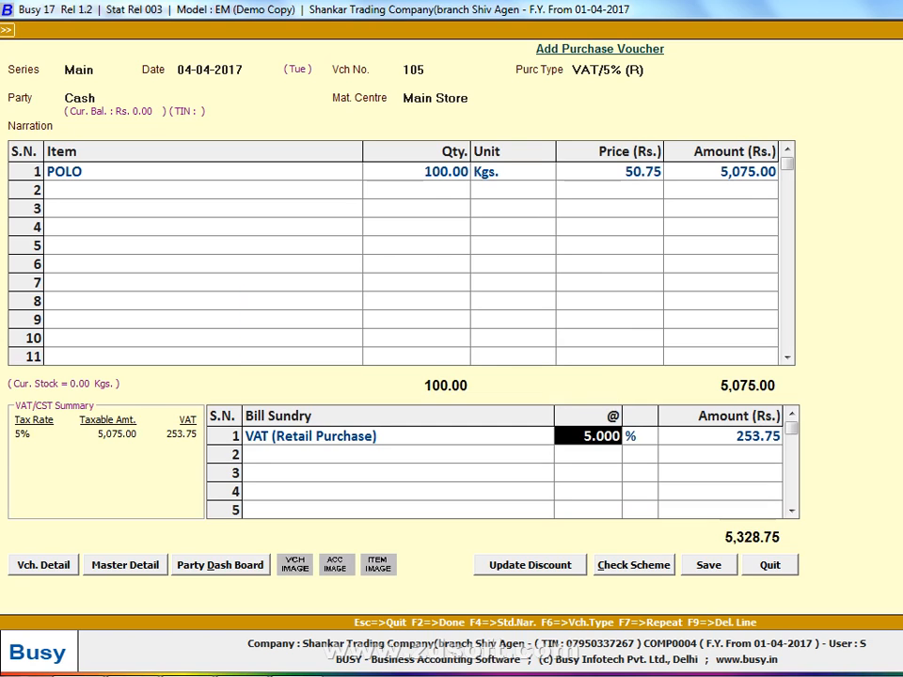
key("Return")
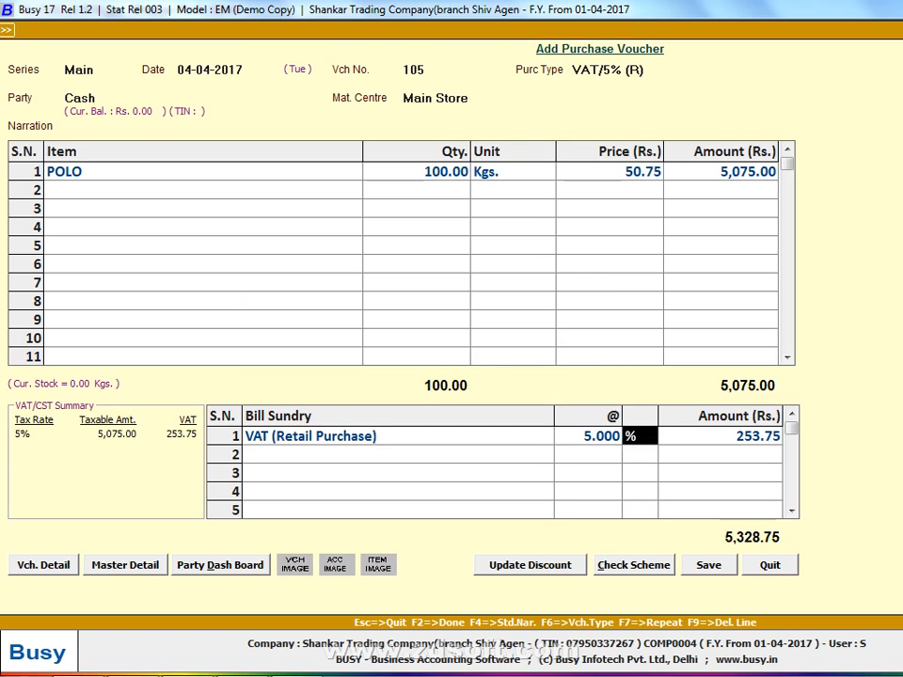
key("Return")
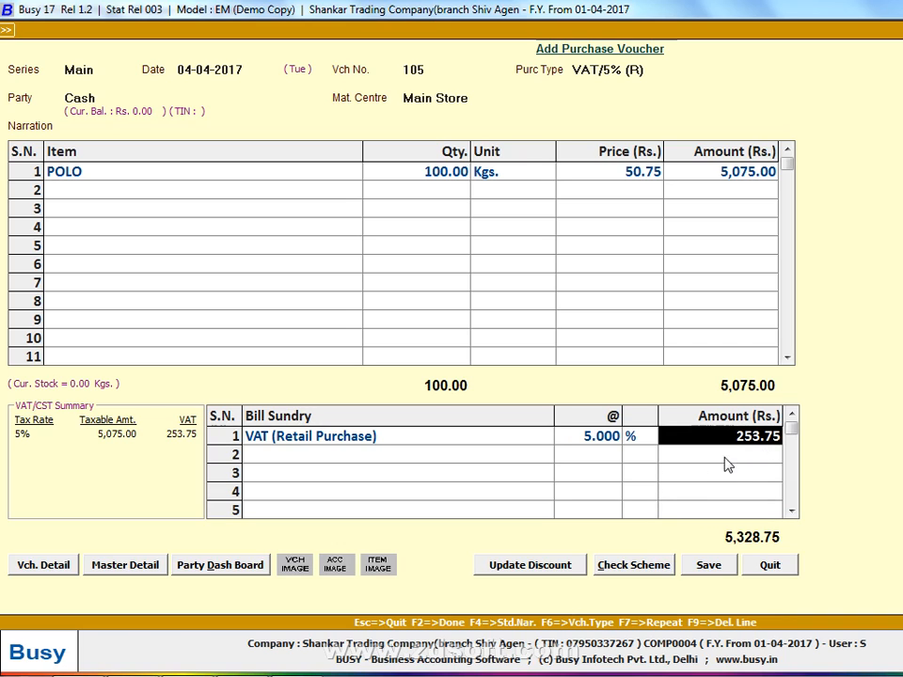
key("Return")
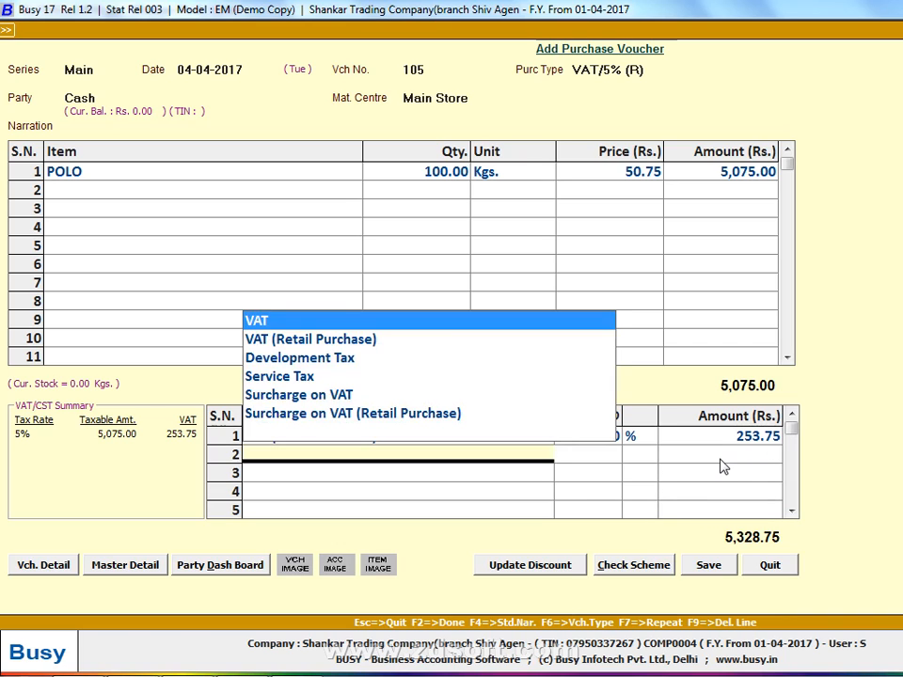
key("Return")
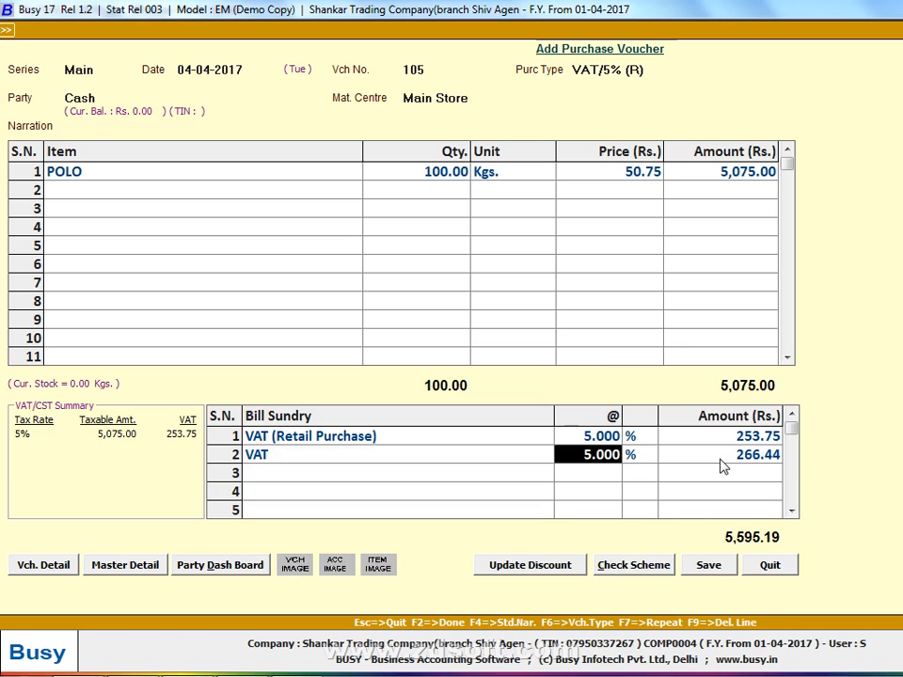
key("Left")
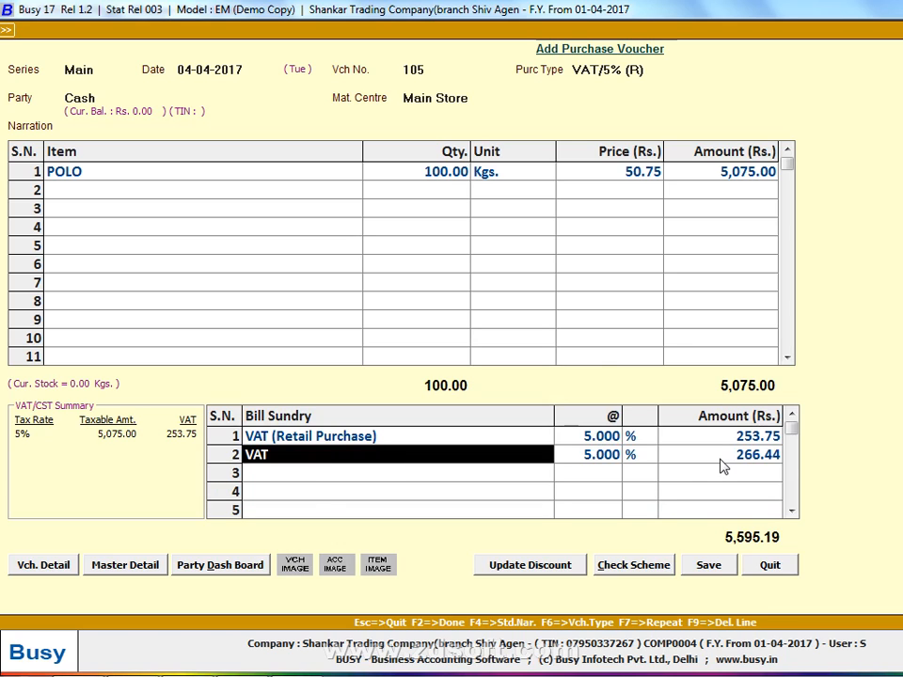
key("Up")
key("Down")
key("Up")
key("Right")
key("Right")
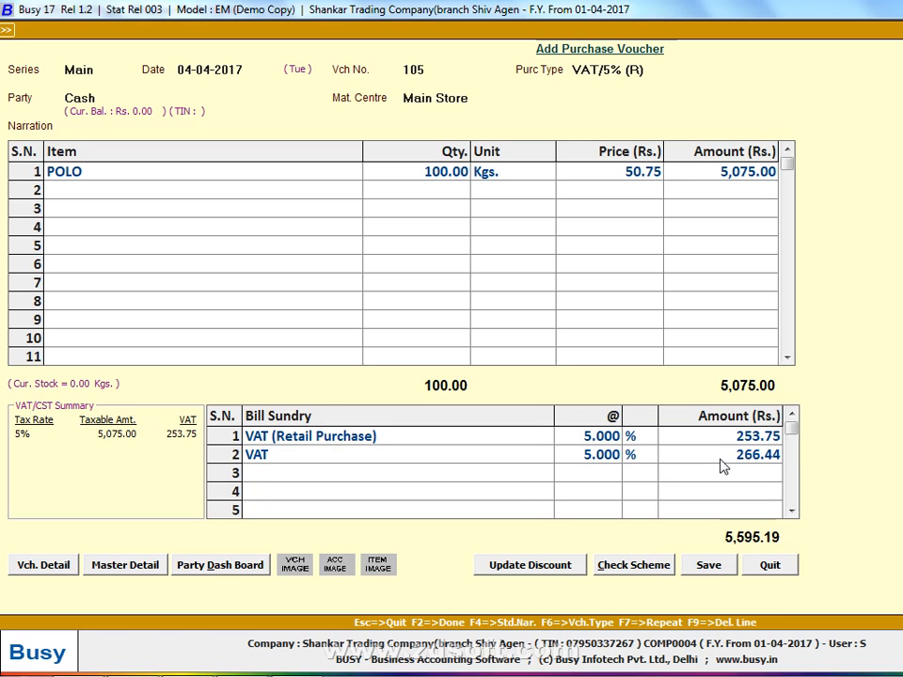
key("Right")
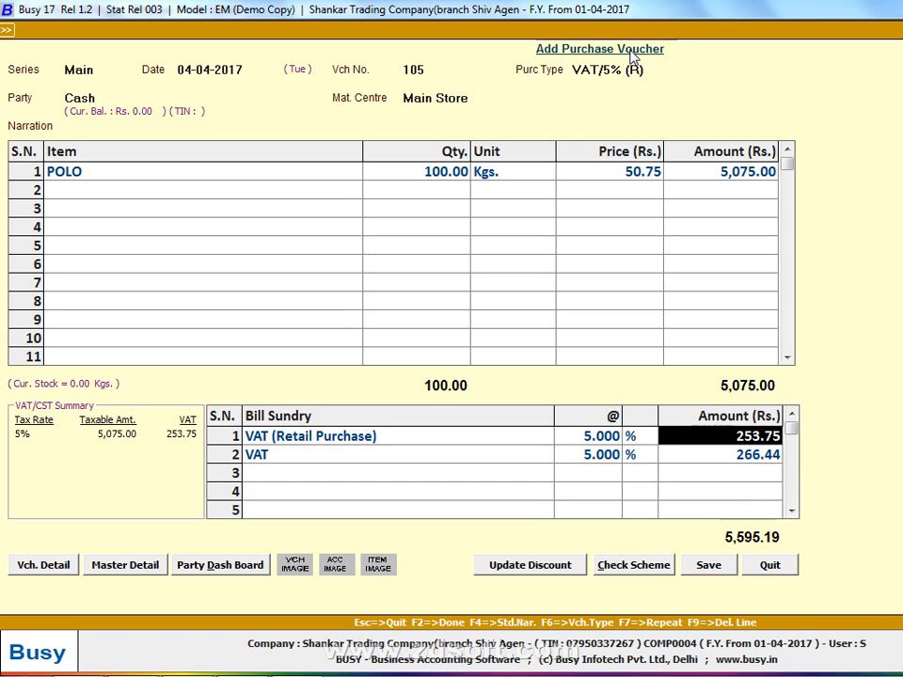
key("Return")
key("F9")
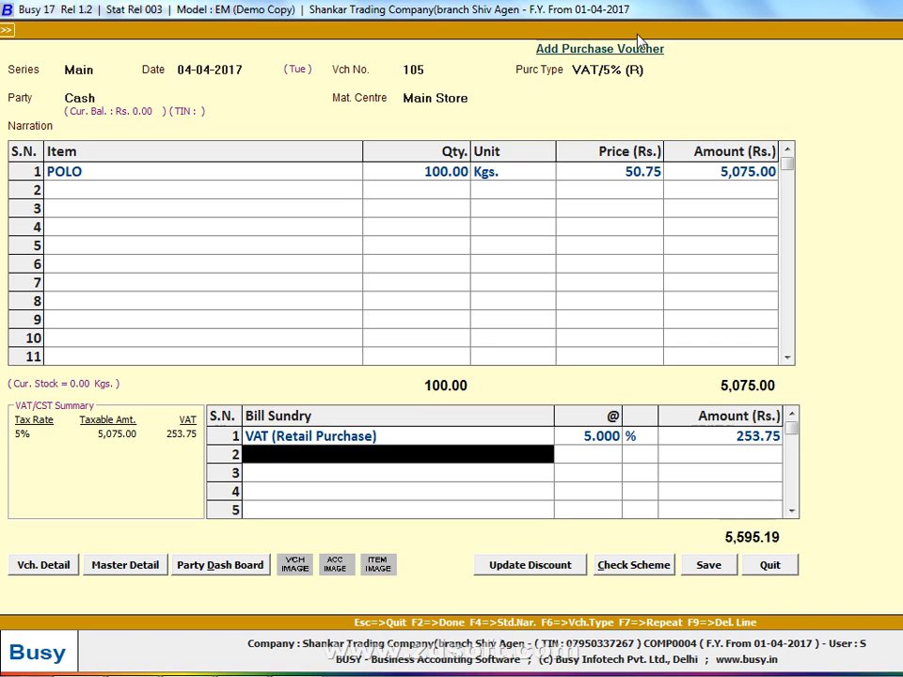
Save voucher 105, accepting the negative cash balance and a blank purchase bill number, and return to the handwritten list
key("F2")
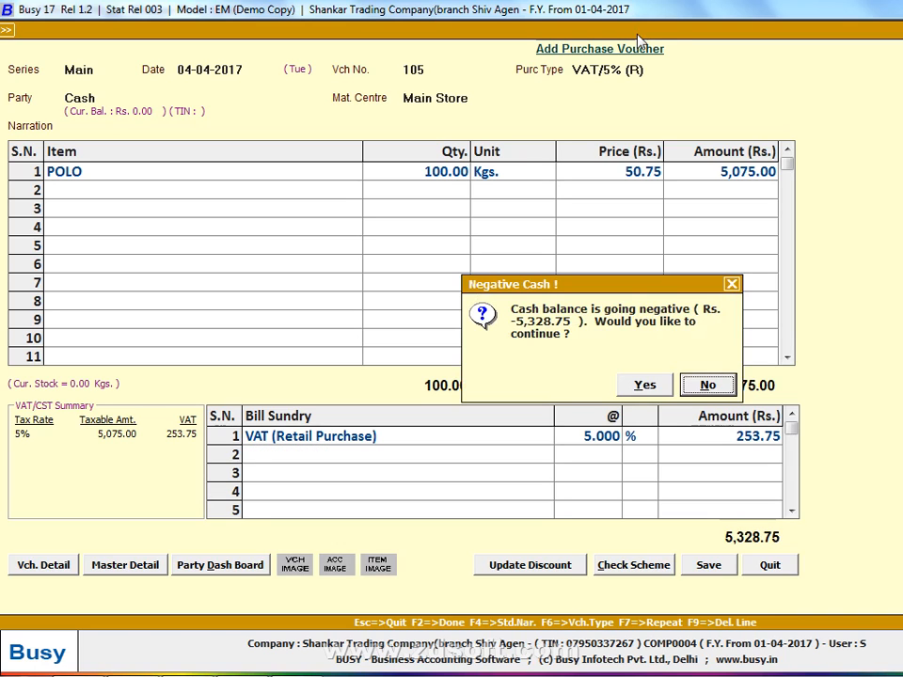
key("y")
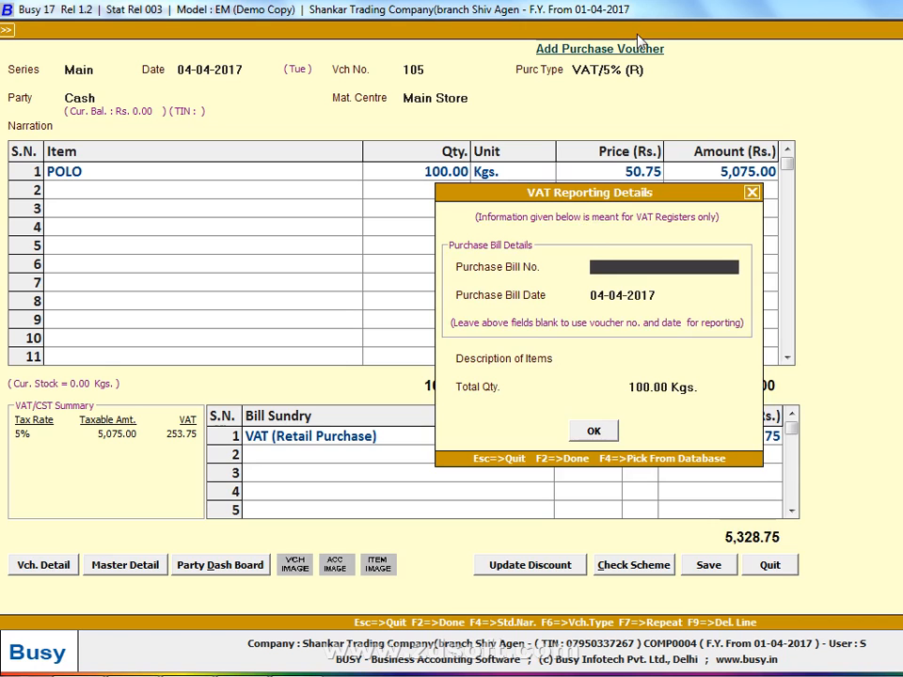
key("Return")
key("Return")
key("Return")
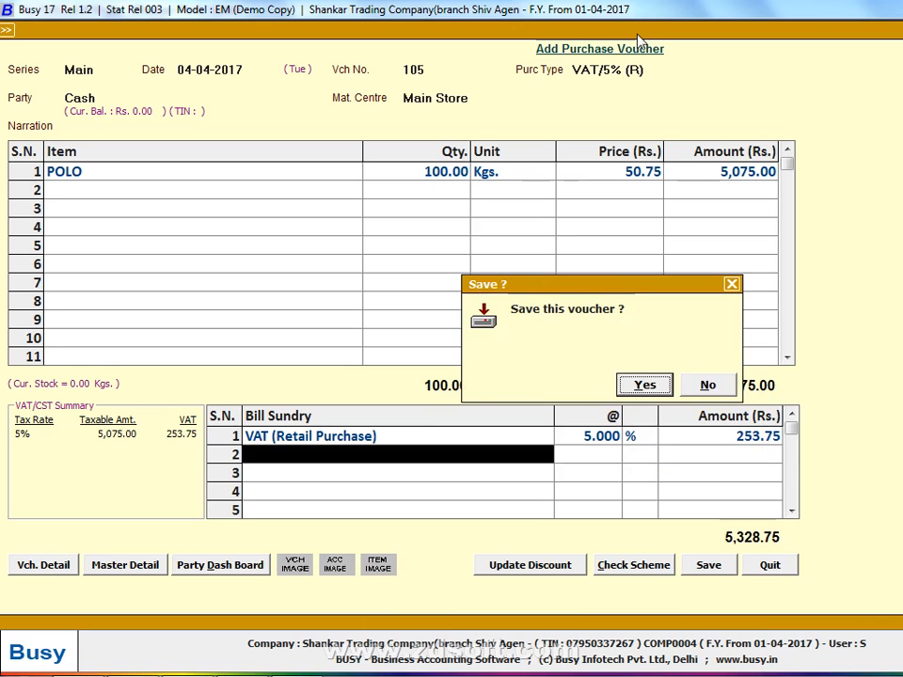
key("y")
key("alt+Tab")
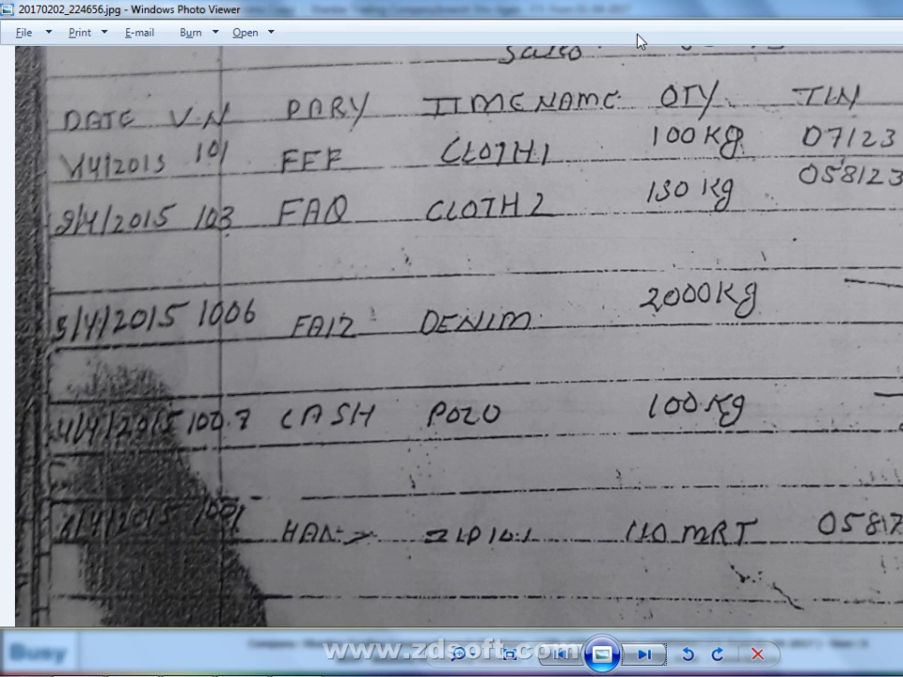
Date the new purchase voucher 06-04-2017 and number it 10001, checking the last entry on the handwritten list
key("alt+Tab")
type("6")
key("Return")
key("alt+Tab")
key("alt+Tab")
type("10001")
key("Return")
key("Return")
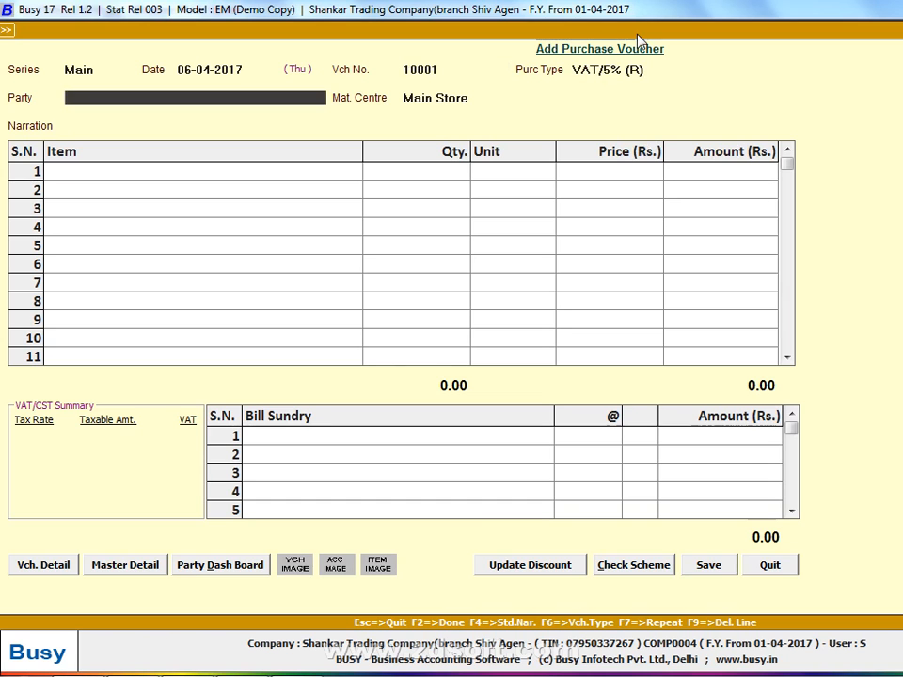
key("alt+Tab")
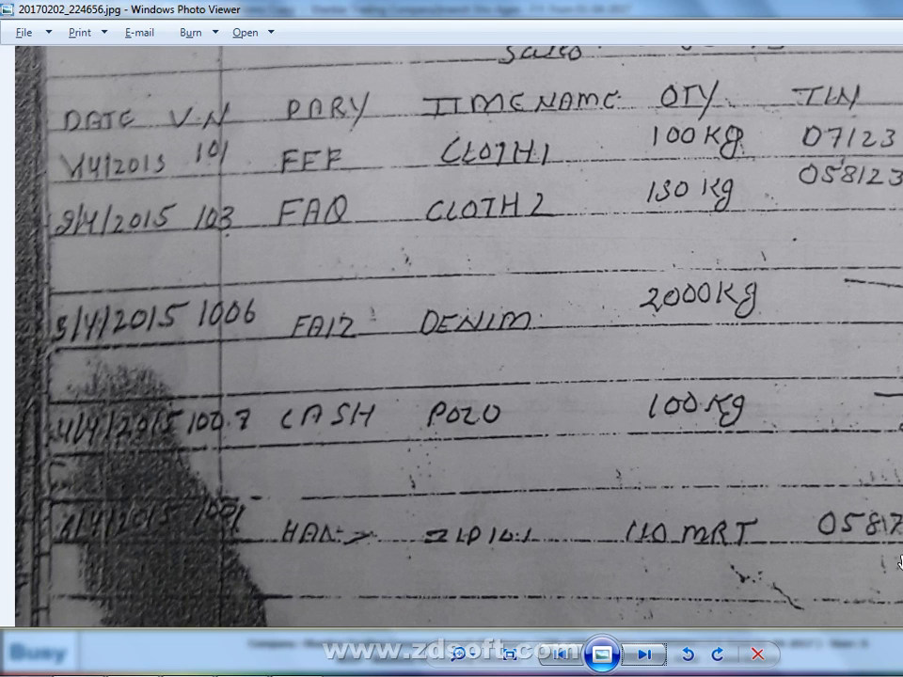
key("alt+Tab")
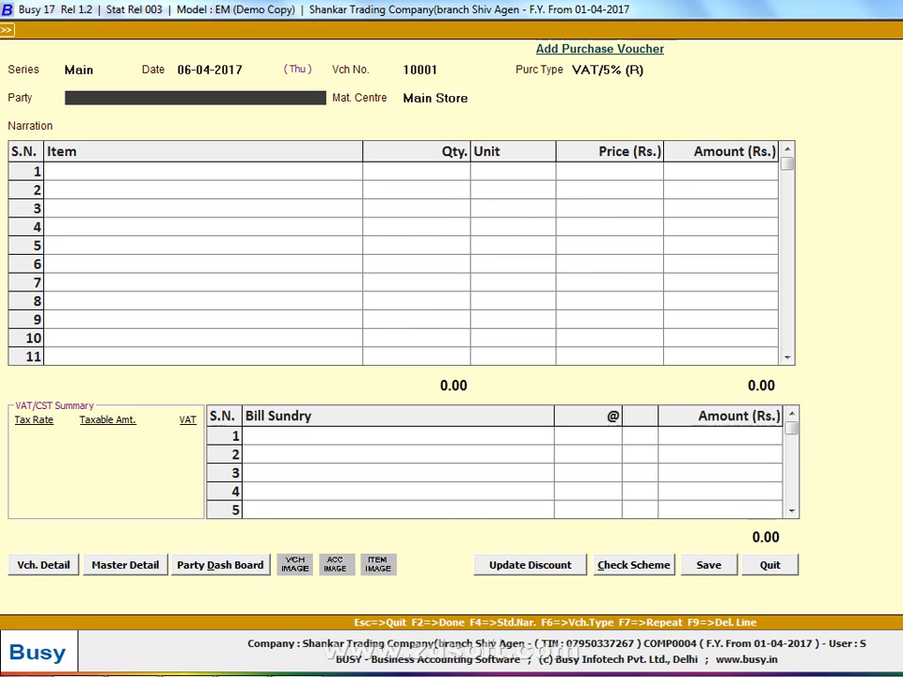
Duplicate the C/C-Form purchase type from the voucher and name the copy C/C-Form 5%
key("shift+Tab")
type("x")
key("BackSpace")
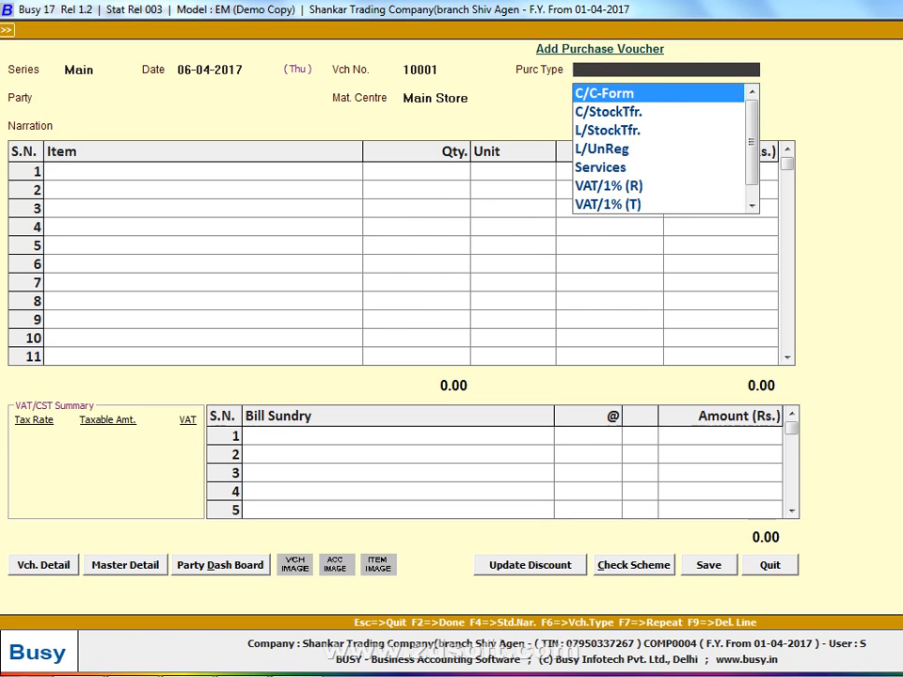
key("Return")
key("shift+Tab")
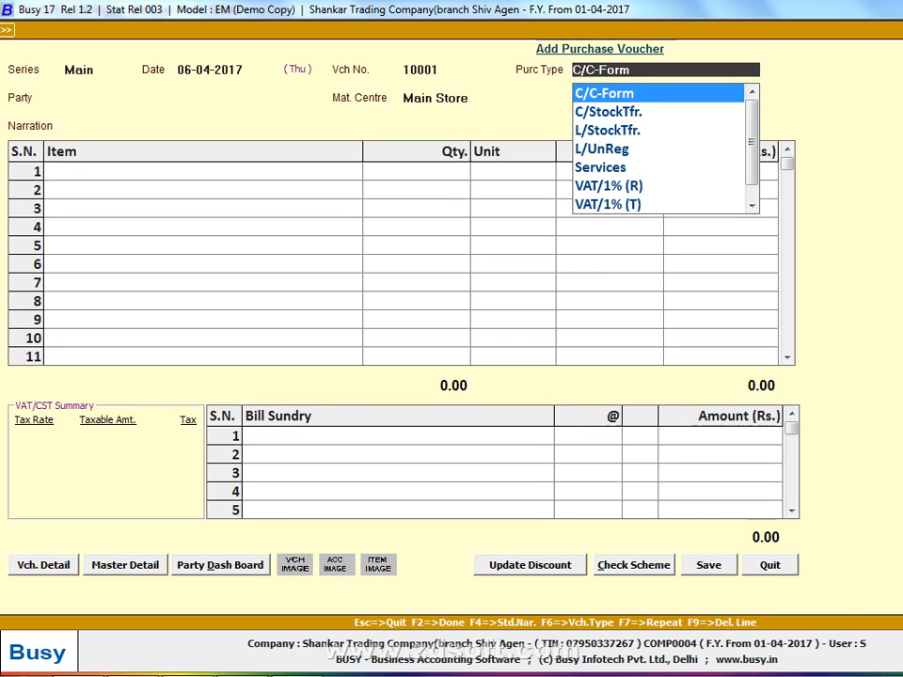
key("alt+m")
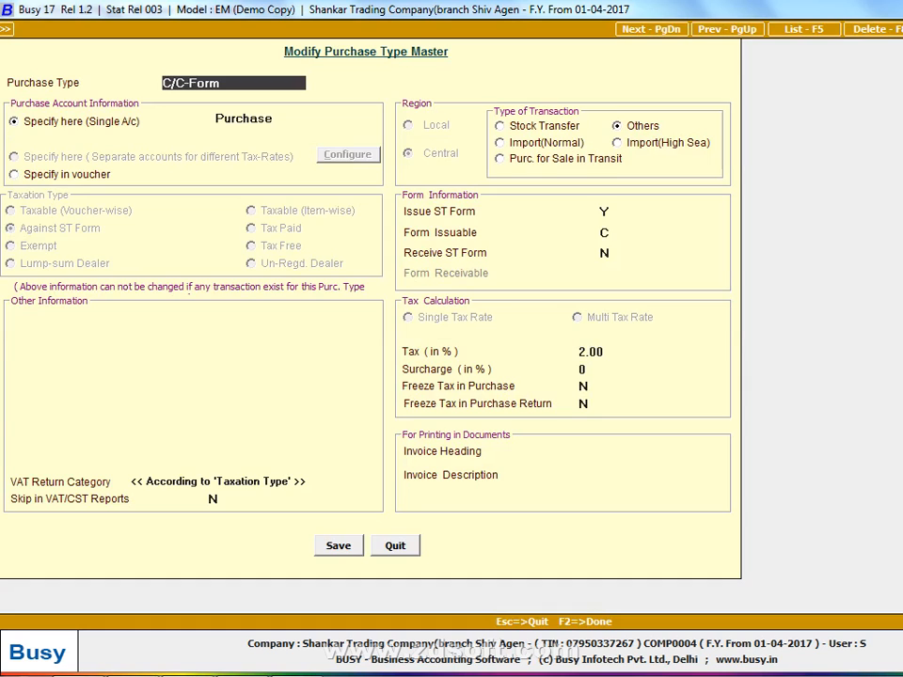
key("ctrl+c")
key("Return")
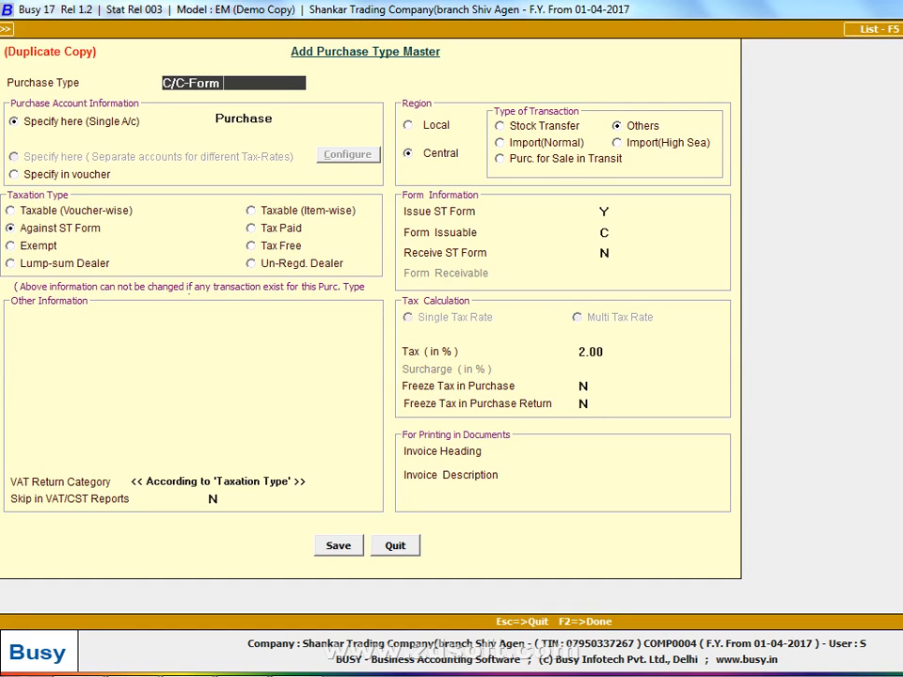
type("5%")
Make the C/C-Form 5% purchase type Taxable (Voucher-wise) with 5% tax and save it
left_click(57, 213)
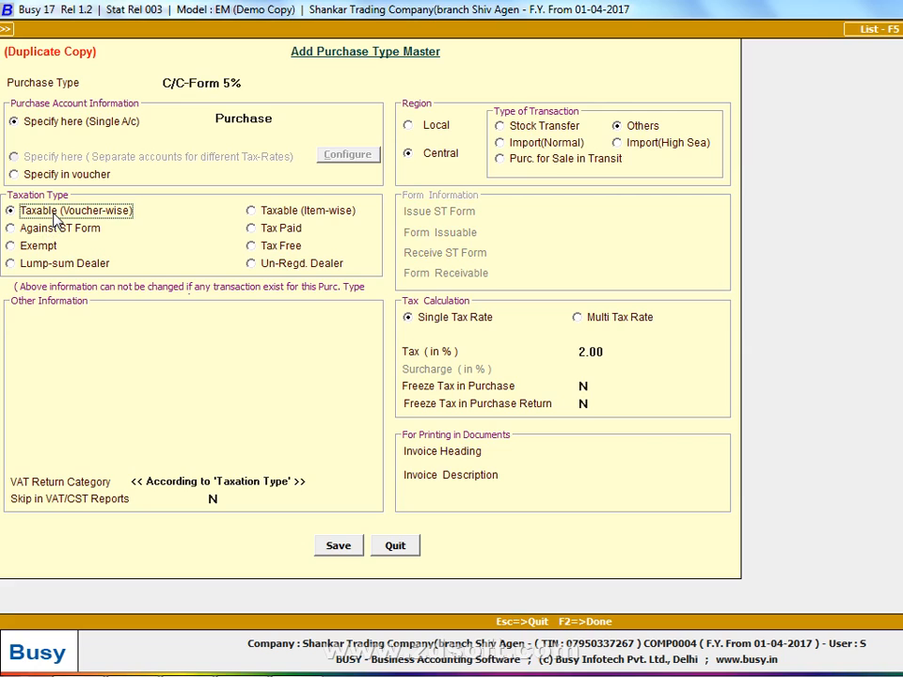
left_click(588, 354)
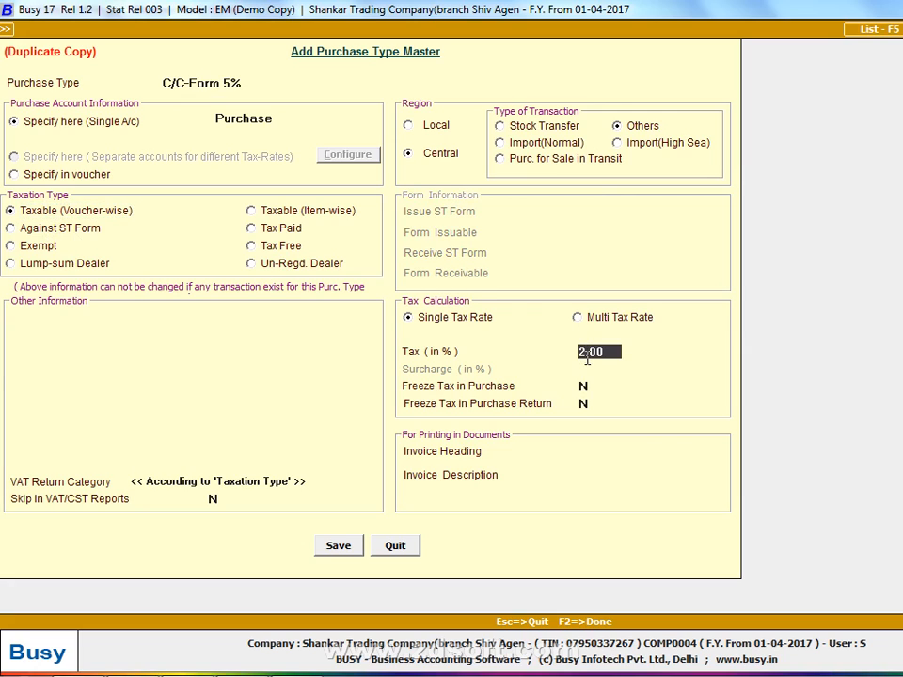
type("5")
key("BackSpace")
key("BackSpace")
type("5")
key("Return")
key("F2")
key("Return")
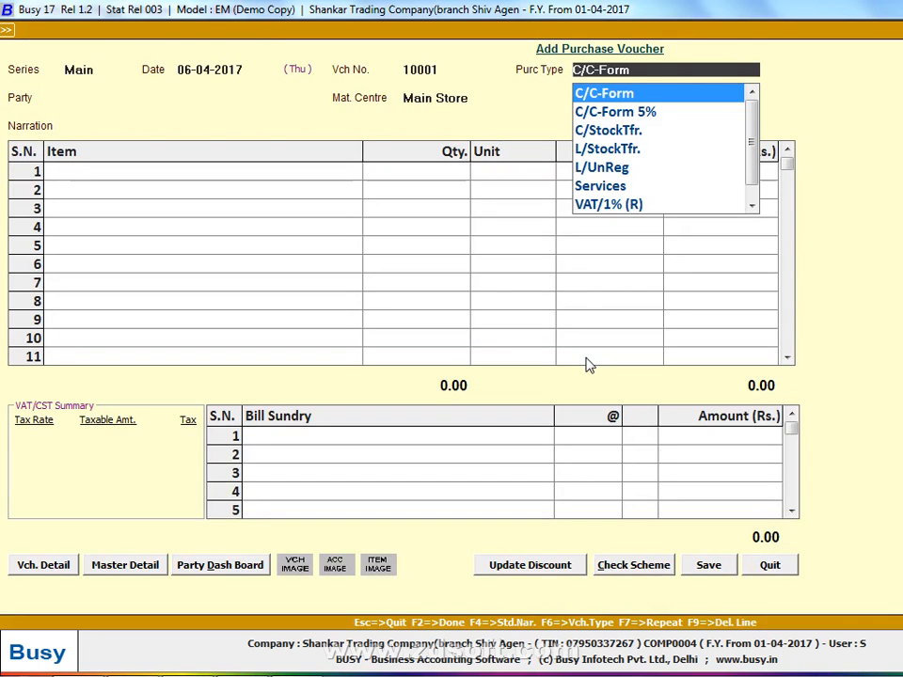
Leave the original C/C-Form master and set the voucher's purchase type to C/C-Form 5%
key("Return")
key("shift+Tab")
key("Down")
key("Return")
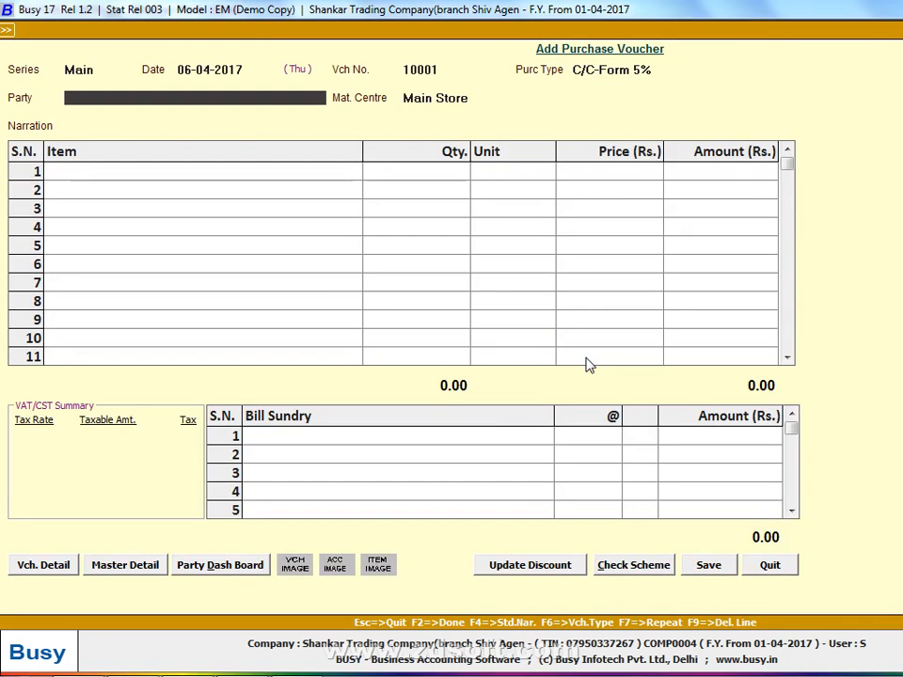
Add a party account with the supplier's name from the list, under Sundry Creditors, without bill-by-bill balancing
key("space")
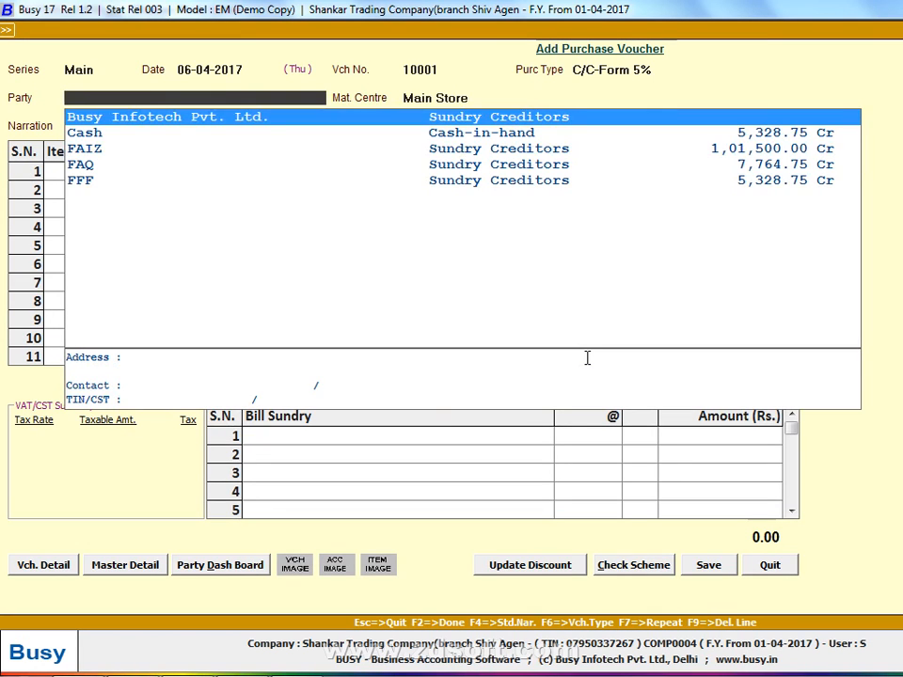
key("Down")
key("F3")
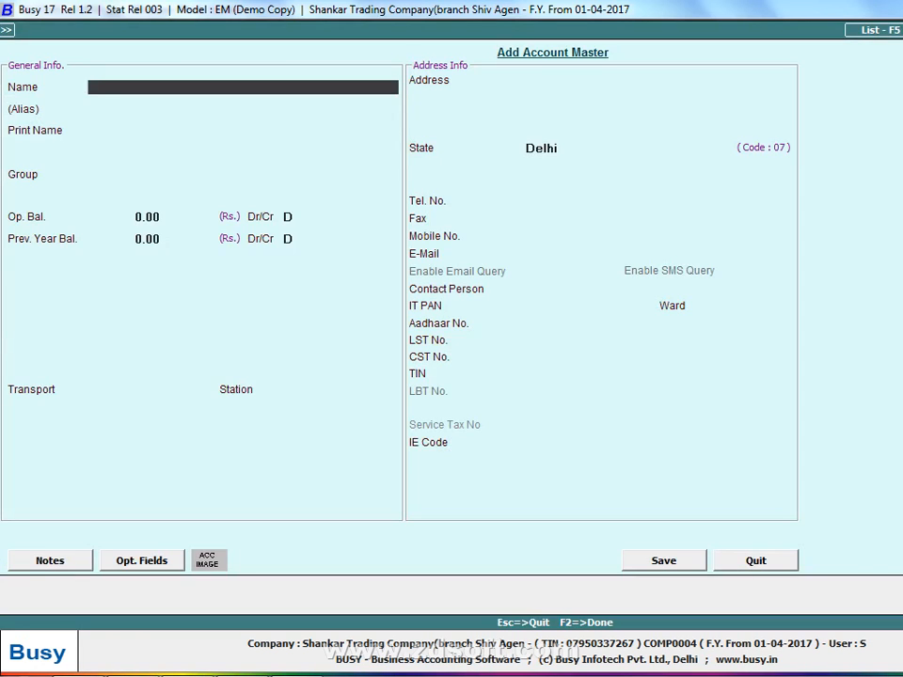
type("HANS")
key("Return")
key("Return")
type("SUN")
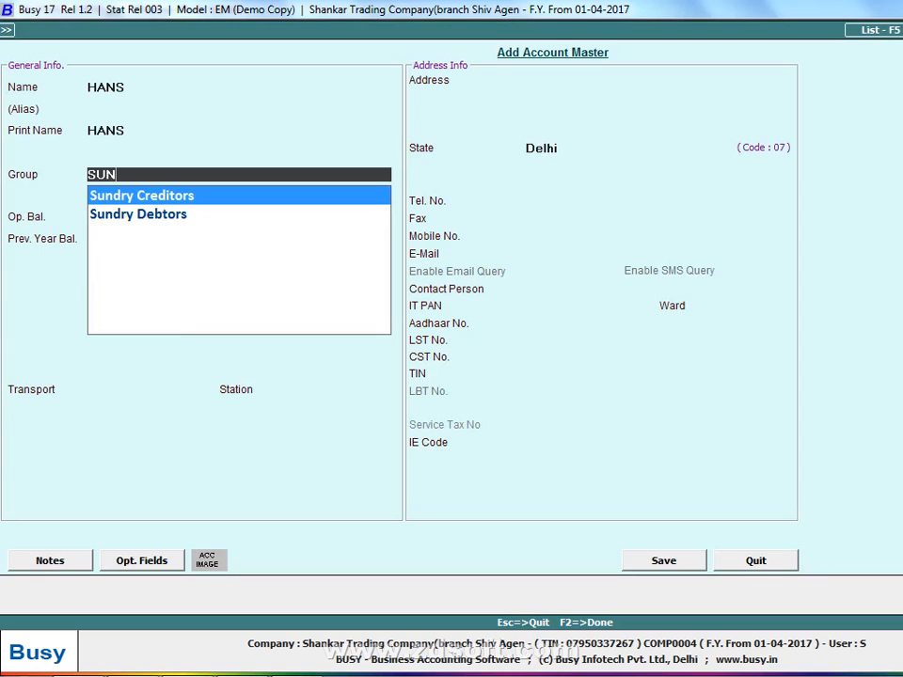
key("Return")
key("Return")
key("Return")
type("N")
key("Return")
type("V")
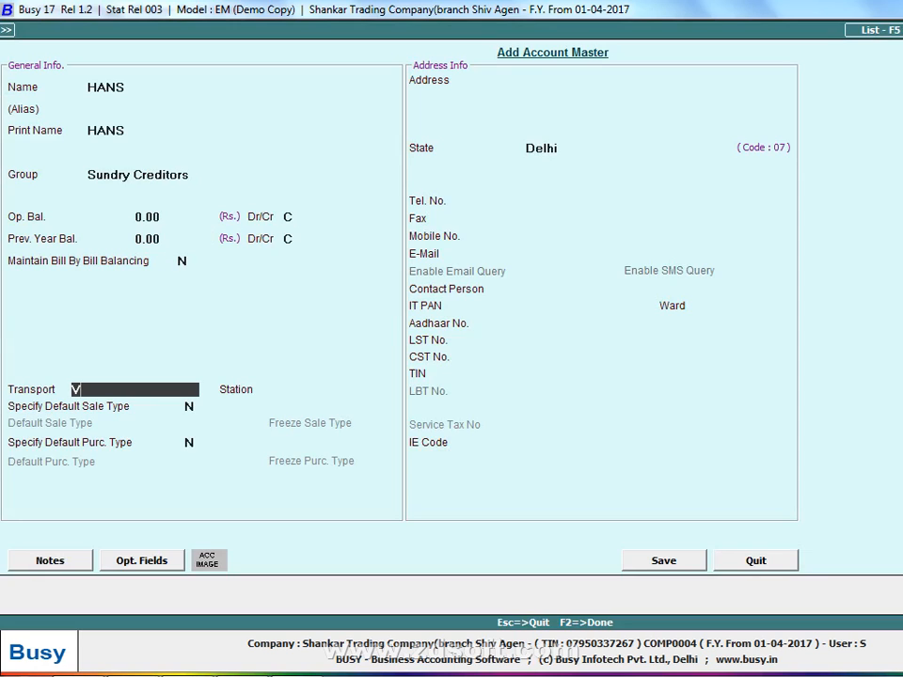
type("IJAY LAXMI")
key("Return")
key("Up")
key("BackSpace")
Enter INDOOR GOODS as the supplier's transport and KANPUR as the station
type("INDO")
type("GO")
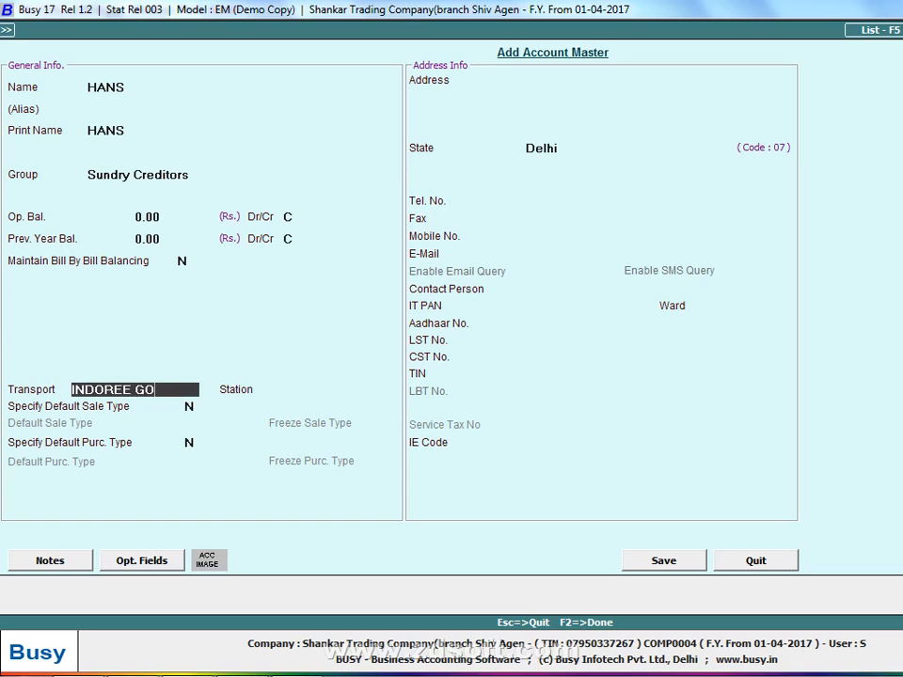
key("BackSpace")
key("BackSpace")
key("BackSpace")
key("BackSpace")
key("BackSpace")
key("BackSpace")
type("OR GOODS")
key("Return")
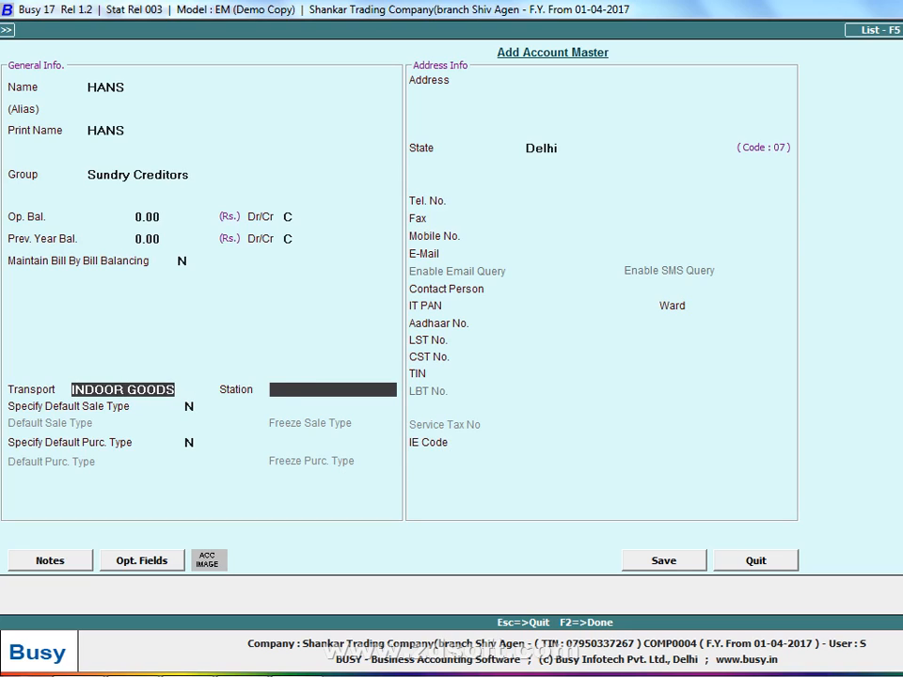
type("KANPUR")
key("Return")
key("Return")
key("Return")
key("Return")
key("Return")
key("Return")
key("Return")
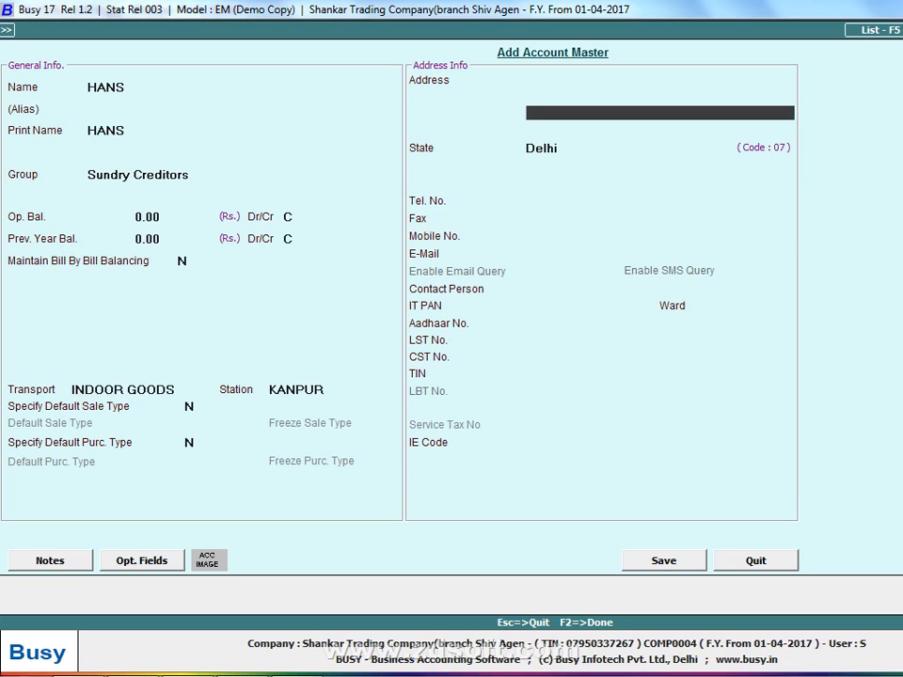
Leave the default sale and purchase types and the address unchanged, and set the supplier's state to Others
type("D")
key("BackSpace")
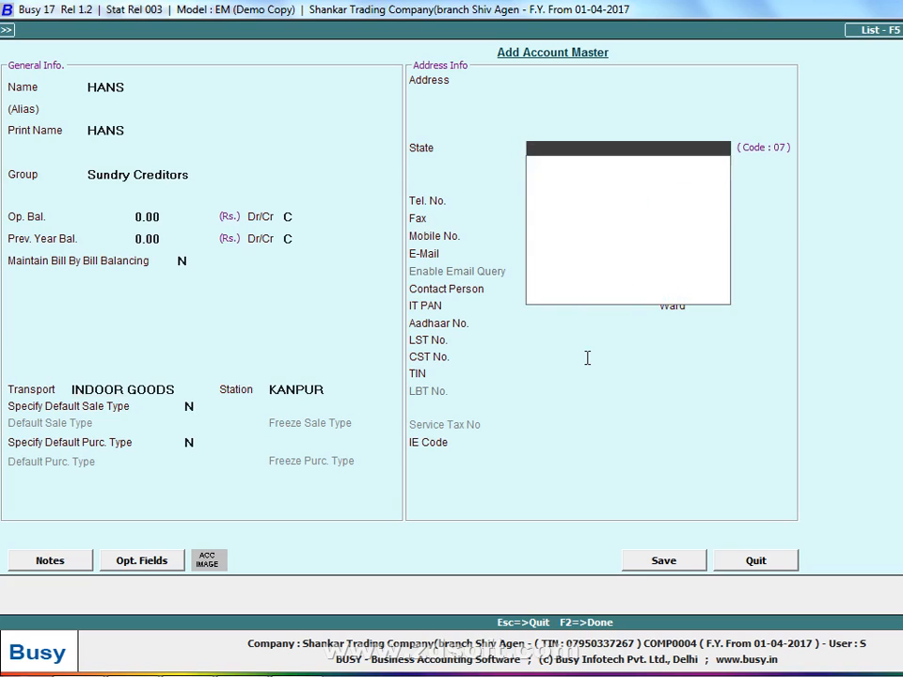
type("OTHER")
key("Return")
key("Return")
key("Return")
key("Return")
key("Return")
key("Return")
key("Return")
Enter the supplier's CST number and TIN, declining to continue with a TIN that duplicates another party's
key("Return")
key("Return")
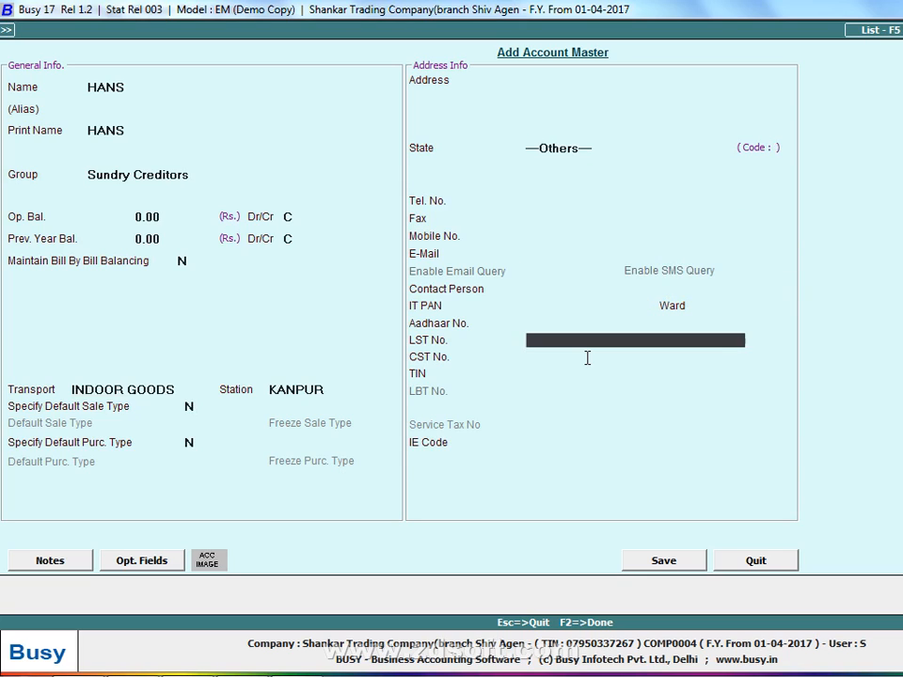
key("Return")
type("05812365")
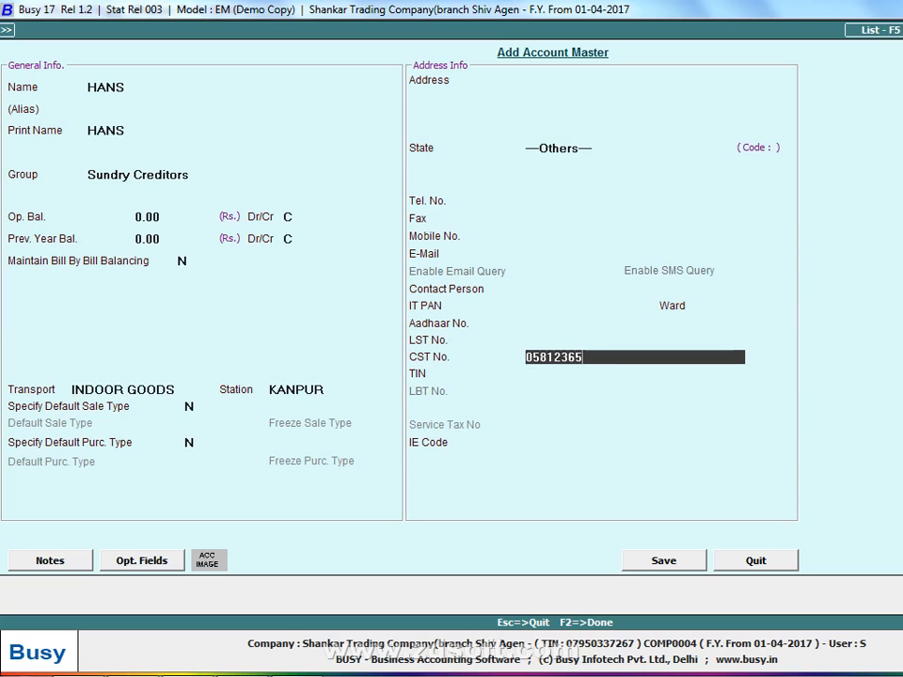
type("478")
key("Return")
type("058123")
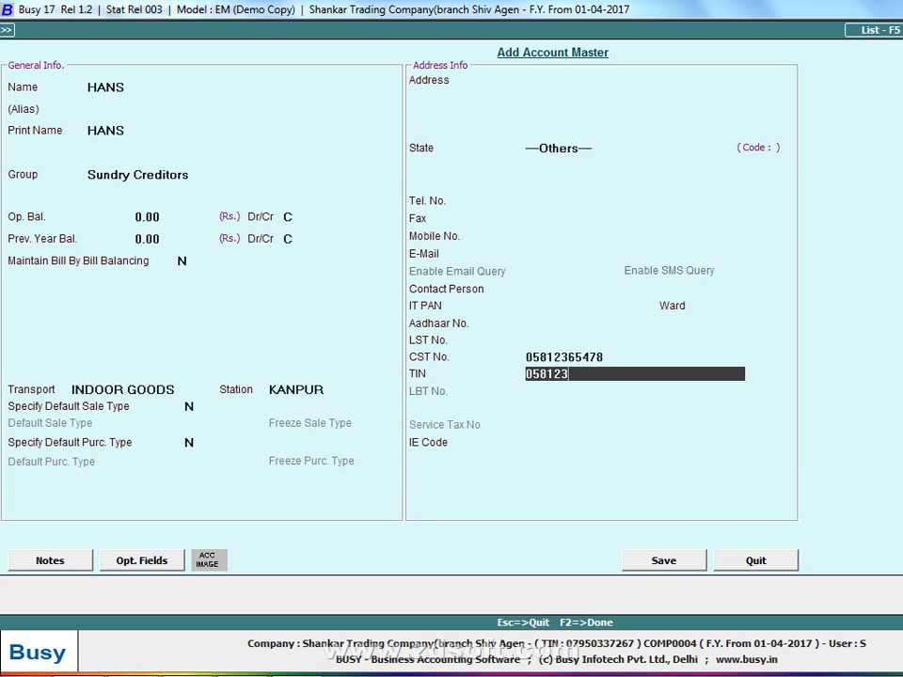
type("65478")
key("Return")
key("Return")
key("Return")
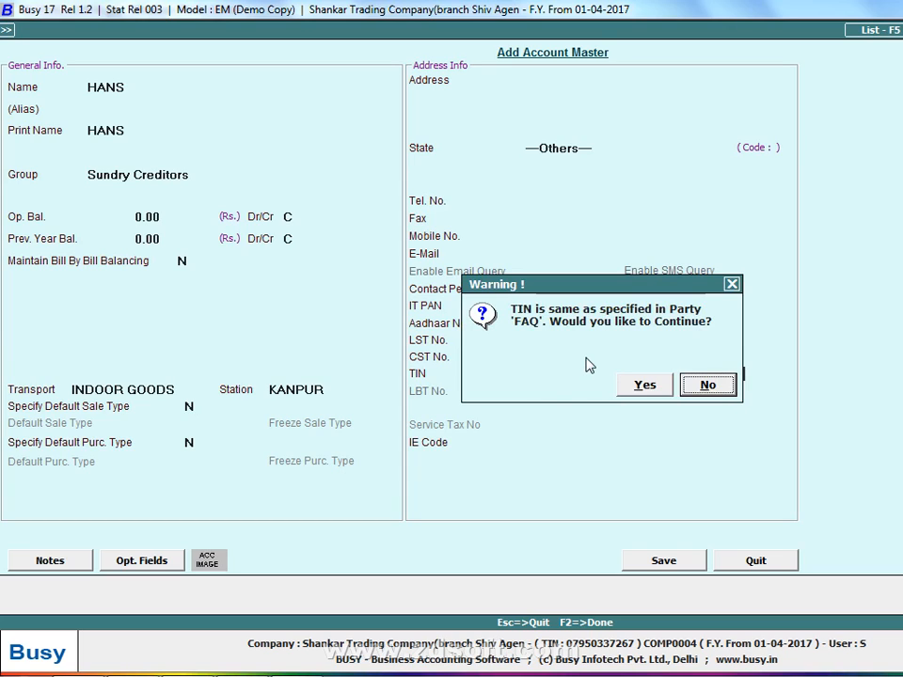
key("Return")
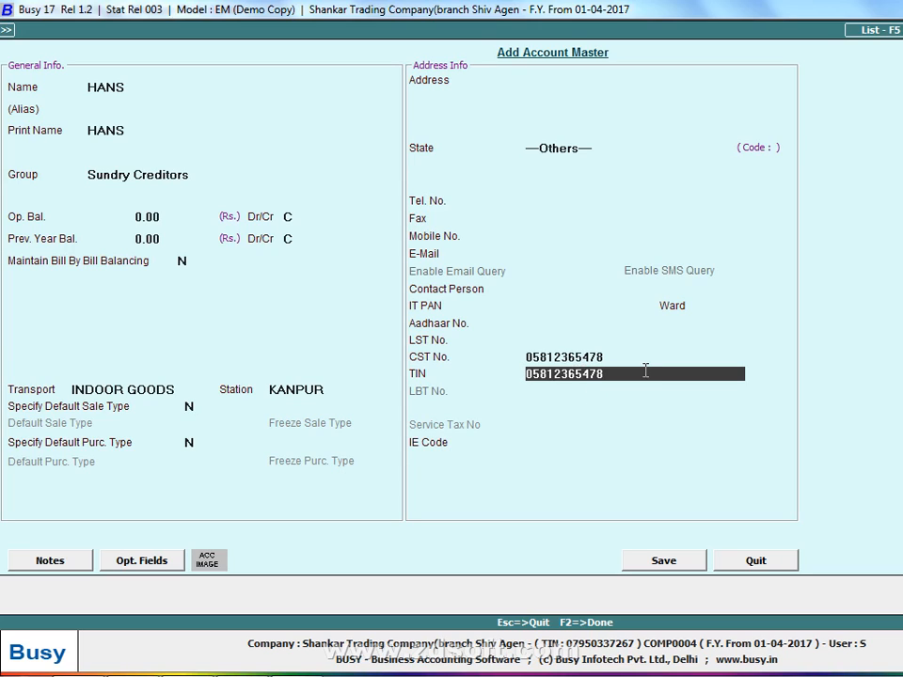
key("Return")
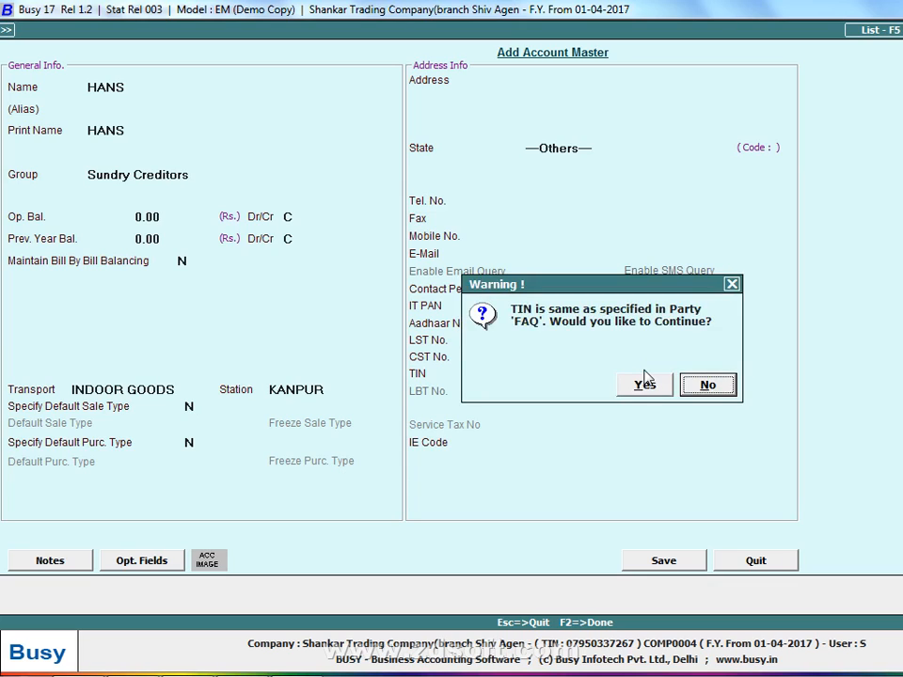
key("Return")
Append an extra digit 1 to both the supplier's CST number and TIN
key("Up")
key("End")
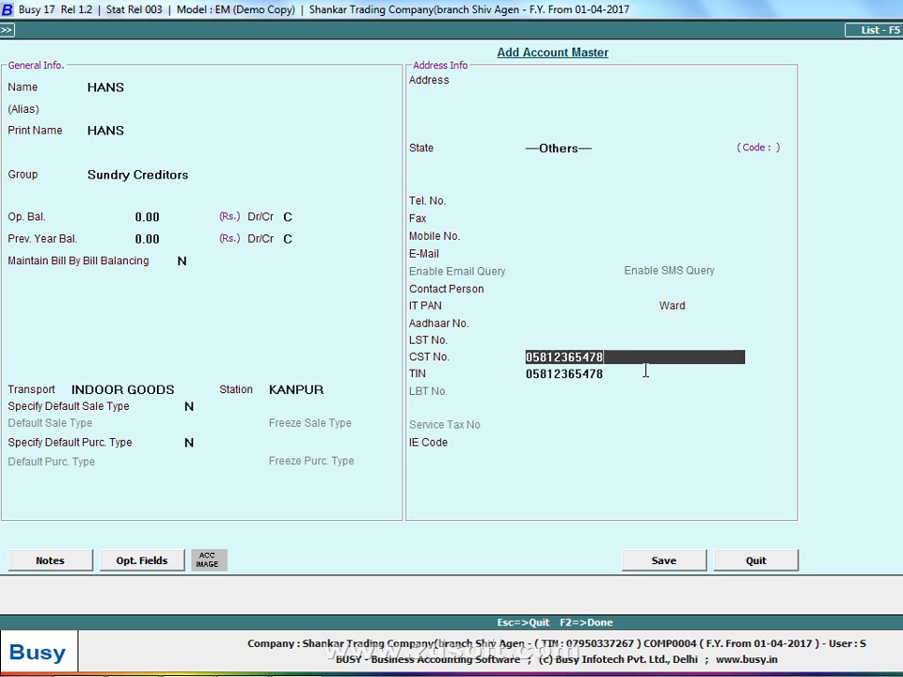
type("1")
key("Return")
key("End")
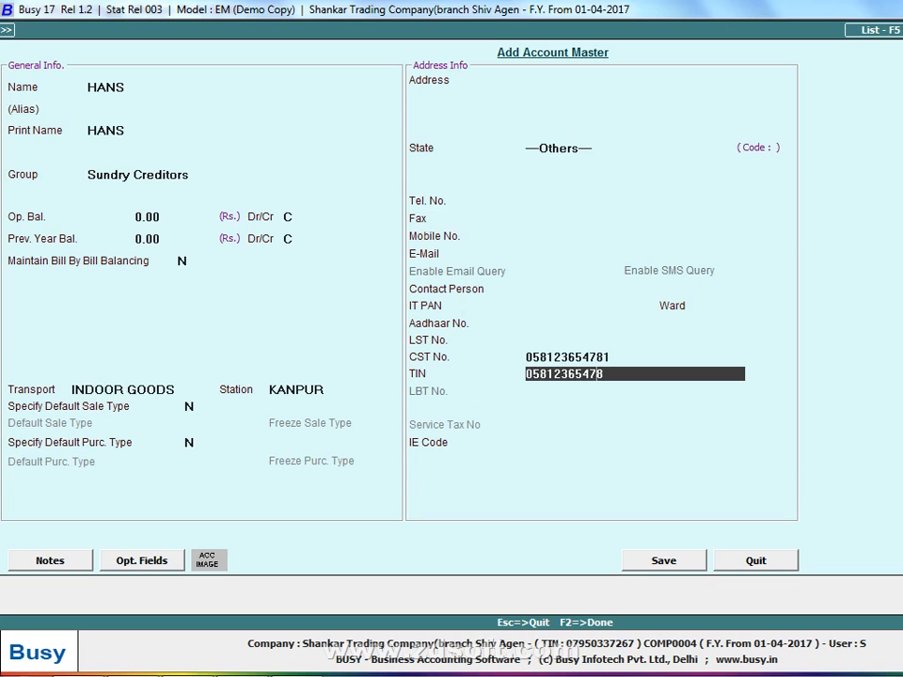
type("1")
key("Return")
Accept the TIN as entered, save the supplier account and use it as voucher 10001's party
key("Return")
key("Right")
key("Right")
key("Return")
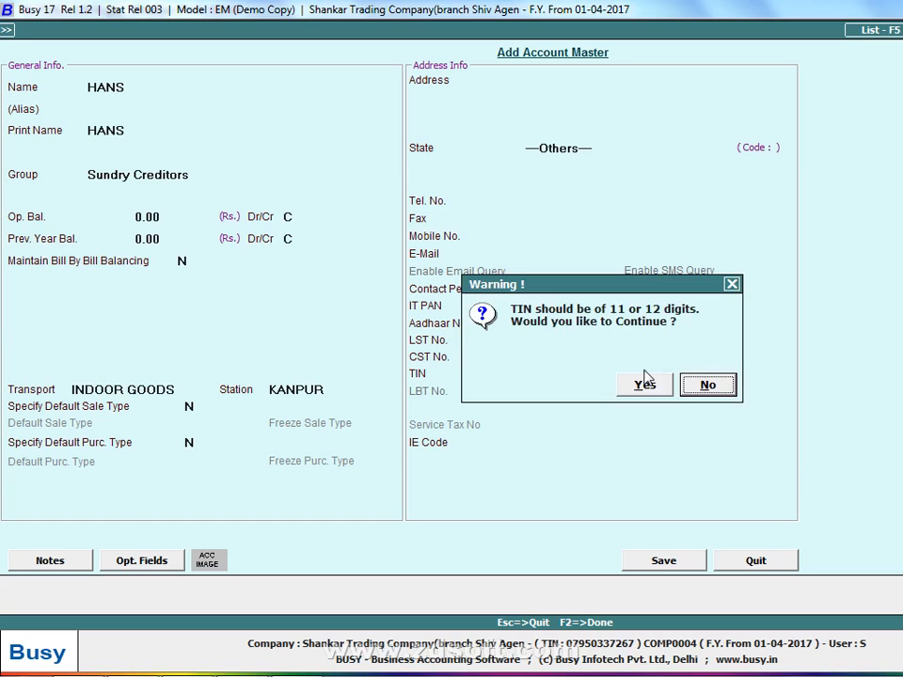
left_click(645, 380)
key("F2")
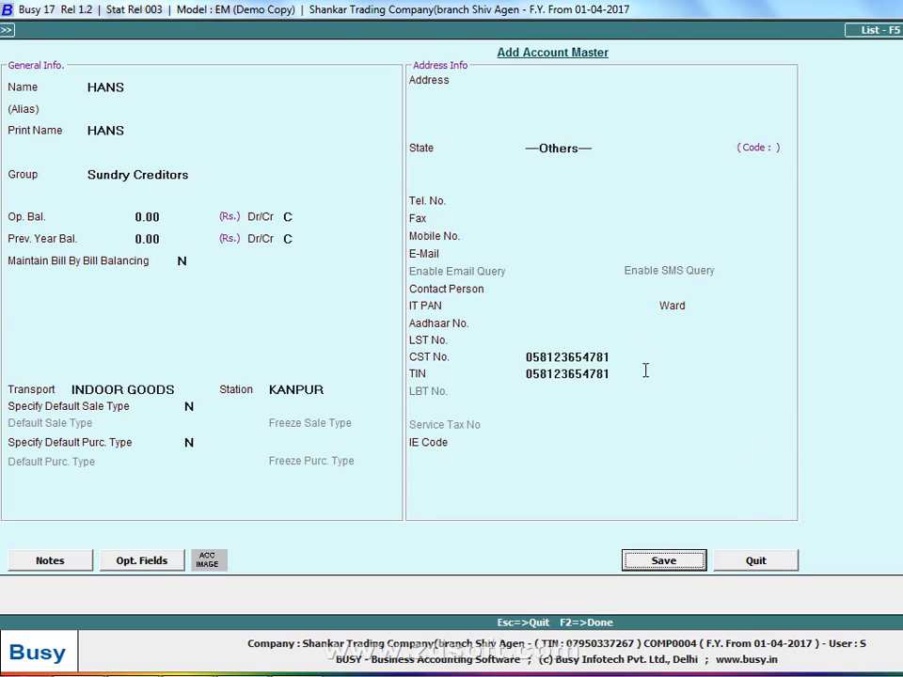
key("Return")
Accept the voucher's transport details with blank GR/RR and vehicle numbers, and go to the first item line
key("Return")
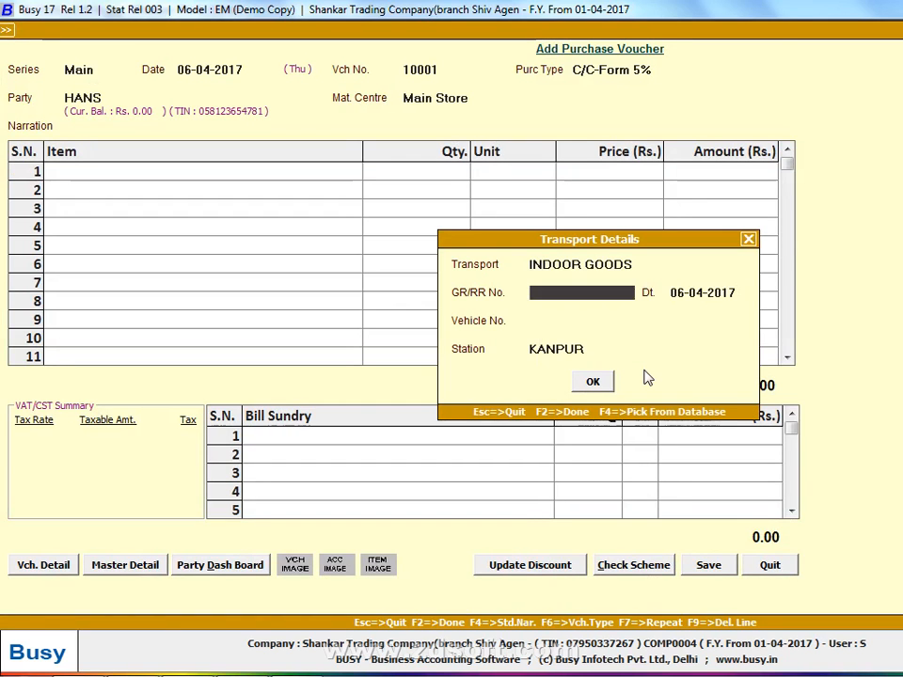
key("Return")
key("Return")
key("Return")
key("Return")
key("Return")
Create an item master named ZIP 101 from the voucher's first item line, with group General and unit Pcs
key("F3")
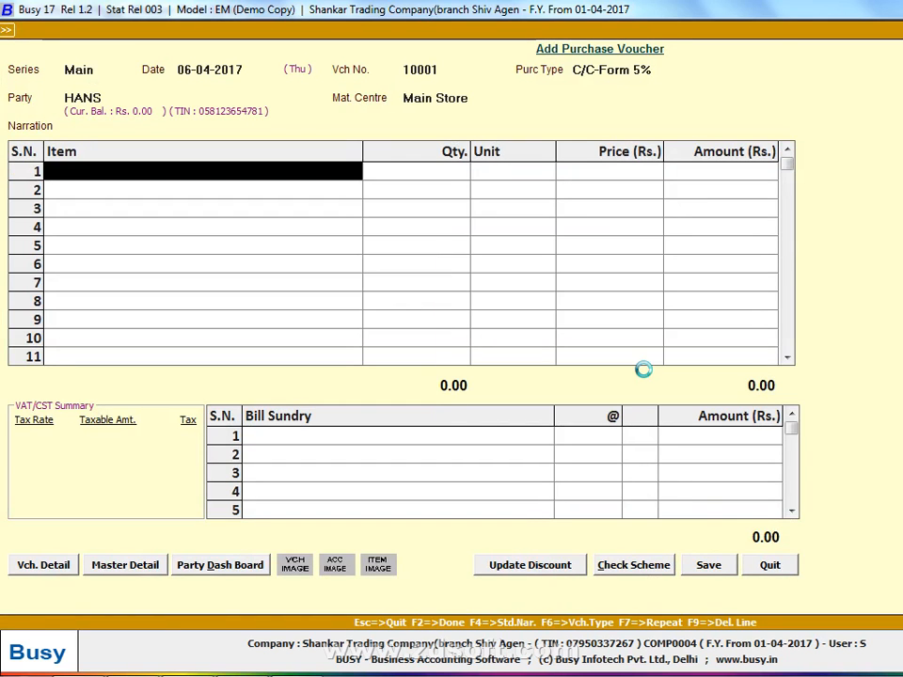
key("Return")
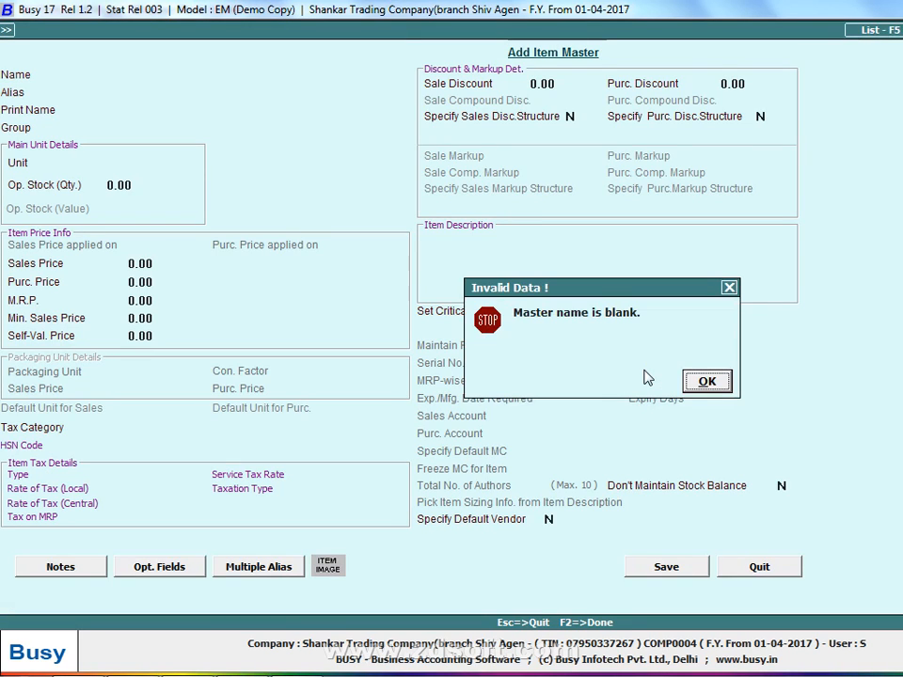
left_click(705, 380)
type("ZIP 101")
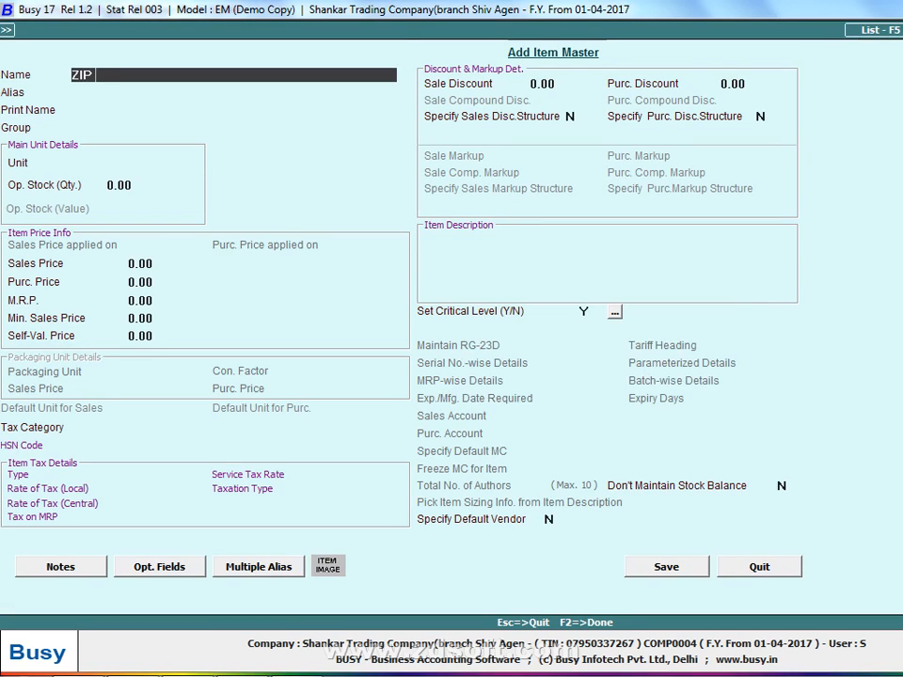
key("Return")
key("Return")
key("Return")
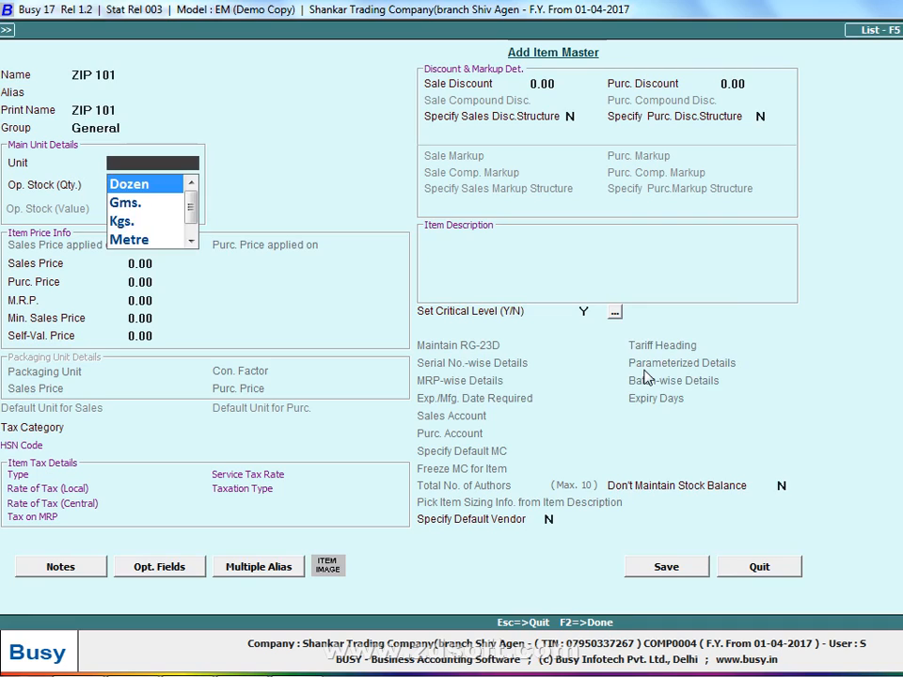
type("P")
key("Return")
key("Return")
Set the new item's sales price to 60.75 and its purchase price to 50.75 per piece
type("60.75")
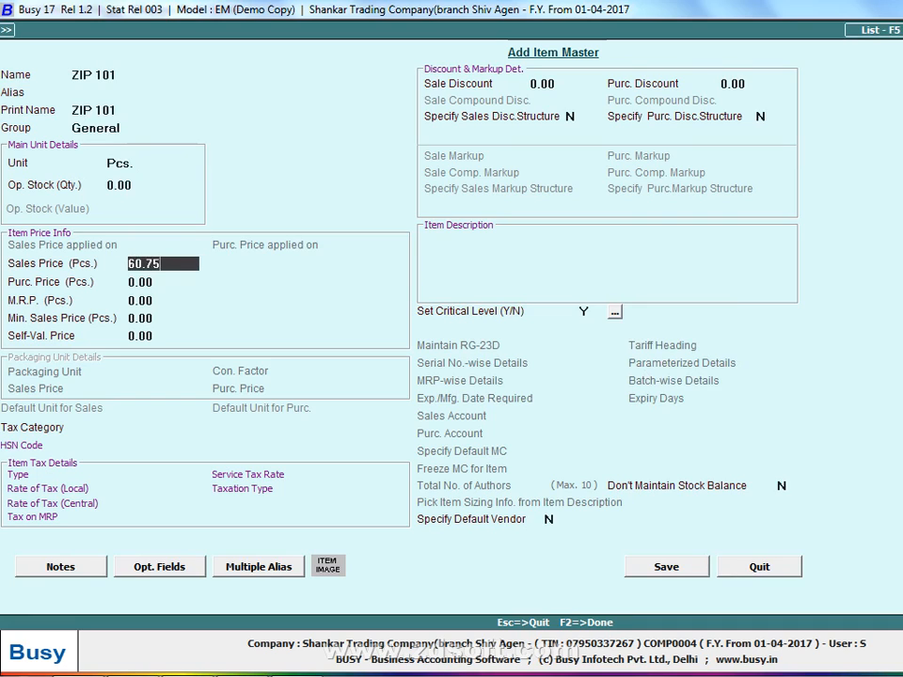
key("Return")
type("50.75")
key("Return")
key("Return")
Assign the tax category 5%(3181000) to the new item and save the item master
key("Return")
key("Return")
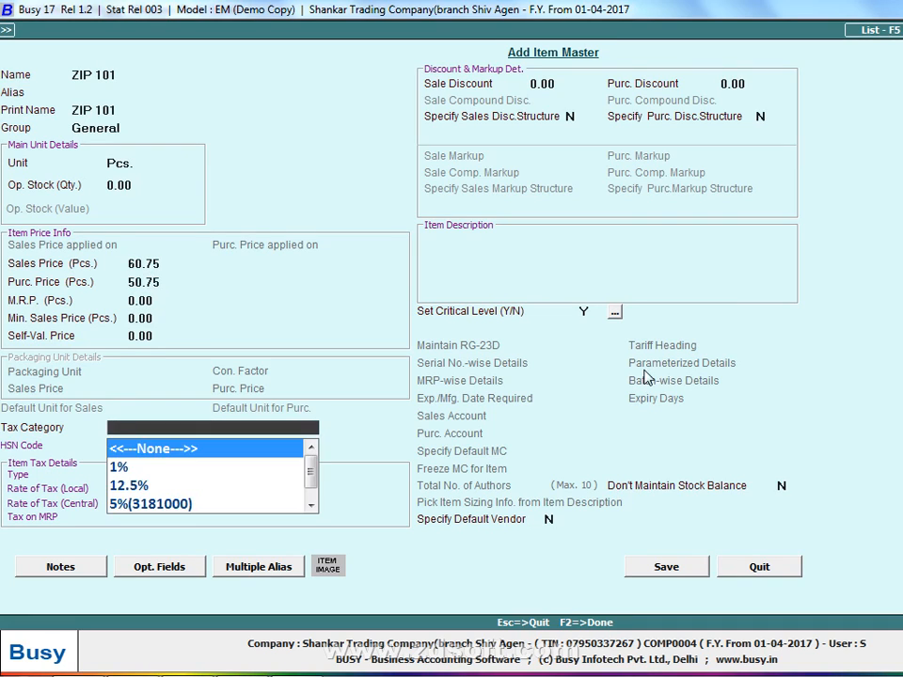
key("Return")
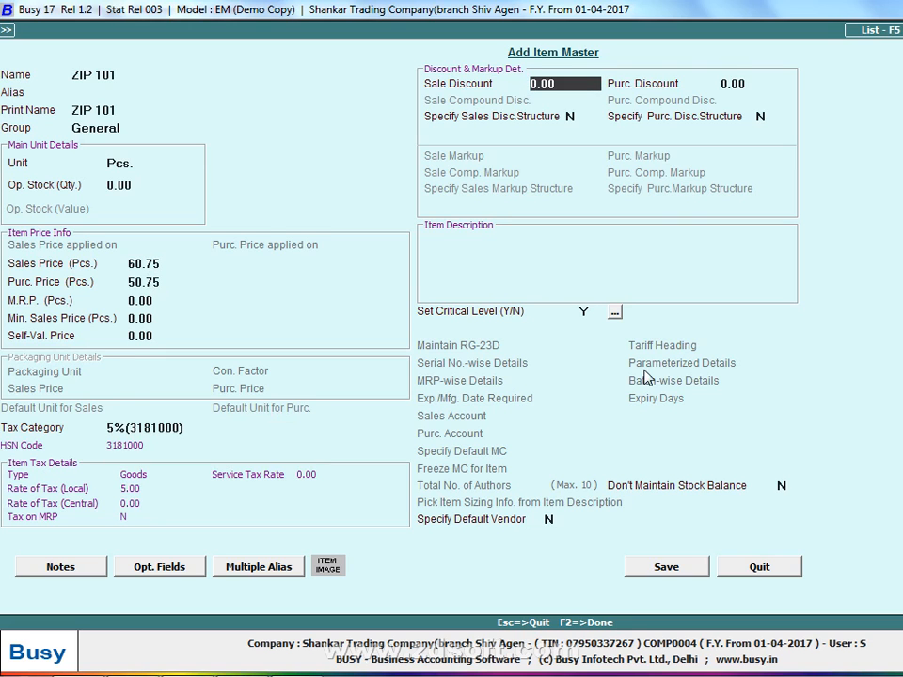
key("F2")
key("Return")
Check the quantity in the handwritten list and fill voucher 10001's first line with ZIP 101, quantity 110, at the default price
key("alt+Tab")
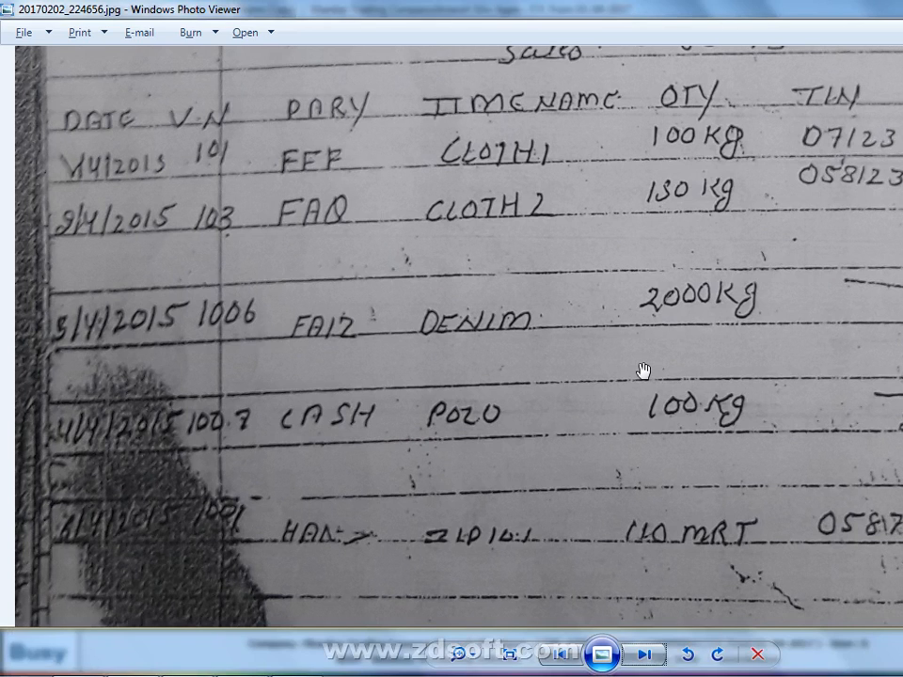
key("alt+Tab")
key("Left")
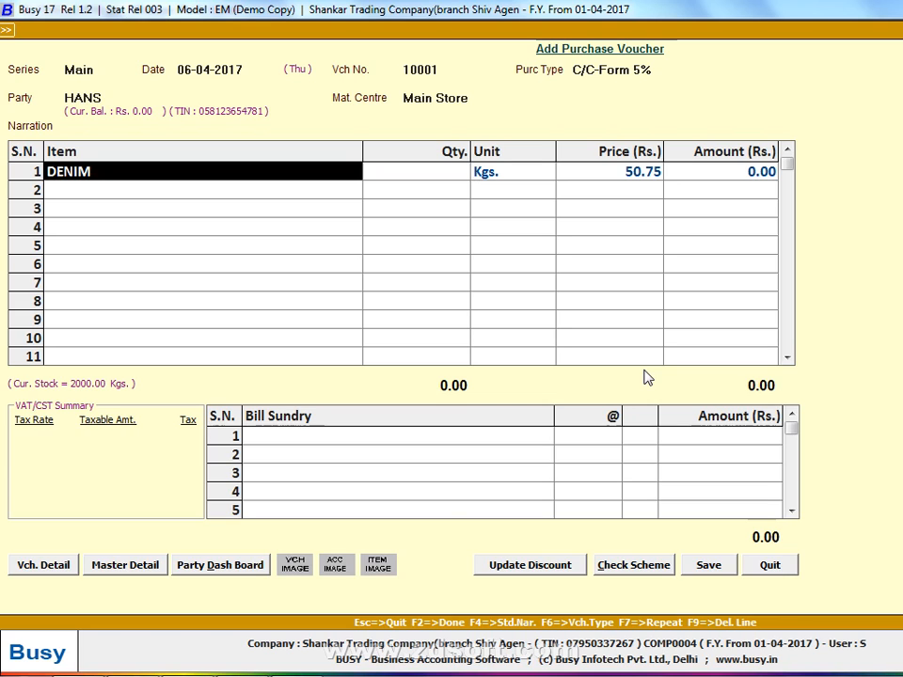
type("zip")
key("Return")
type("110")
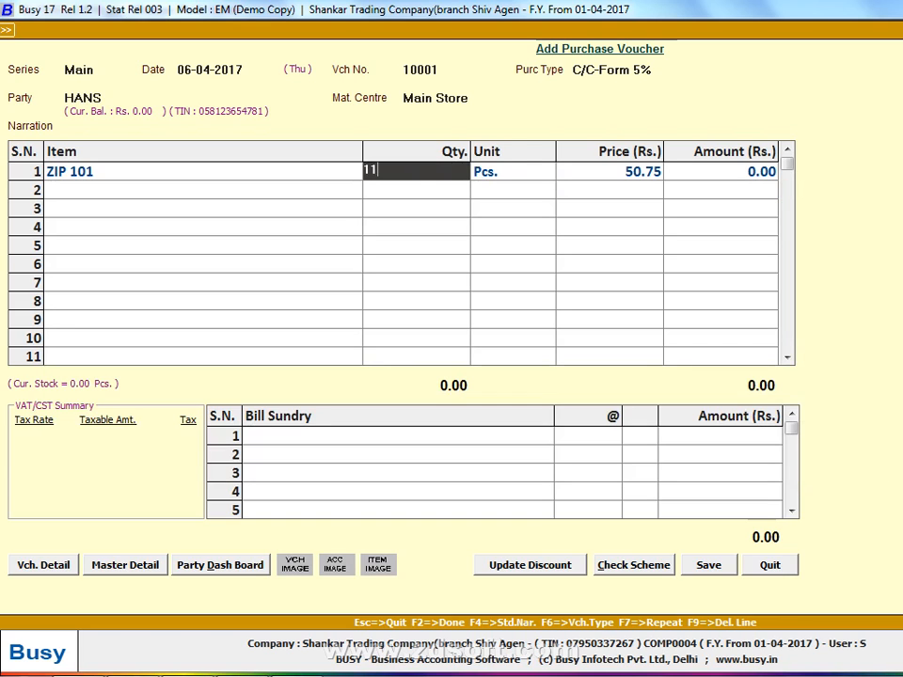
key("Return")
key("Return")
key("Return")
key("Return")
key("Return")
Add the Central Sales Tax bill sundry at 5%, save voucher 10001 and return to the Purchase Register
type("c")
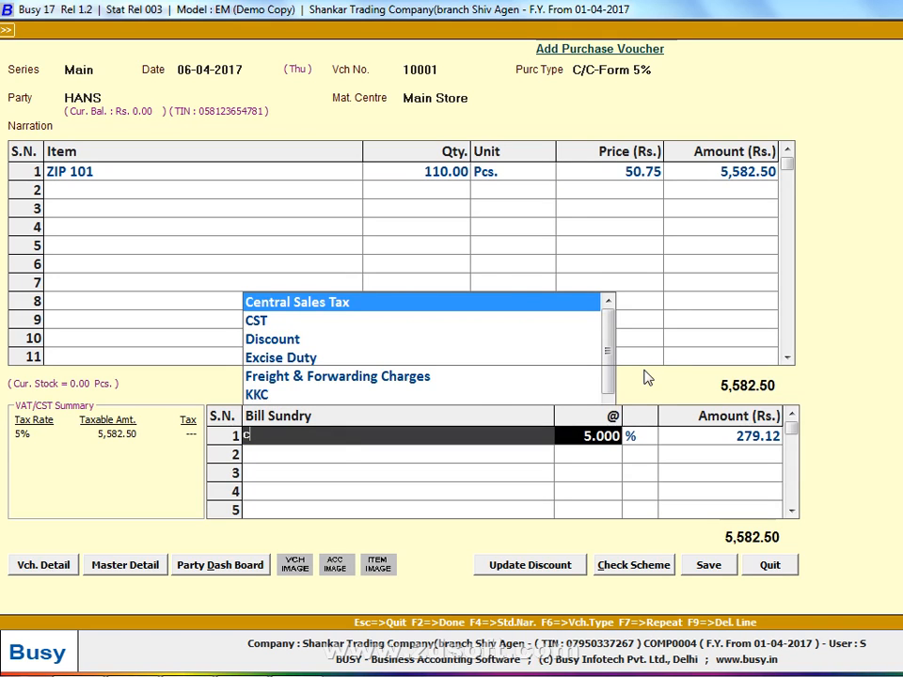
key("F2")
type("100")
key("F2")
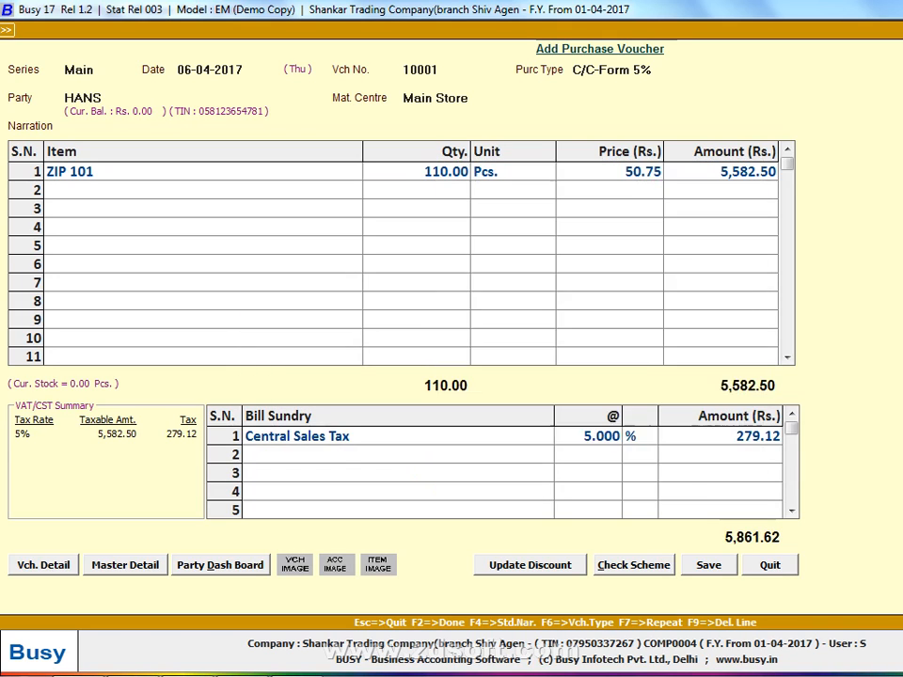
left_click(643, 381)
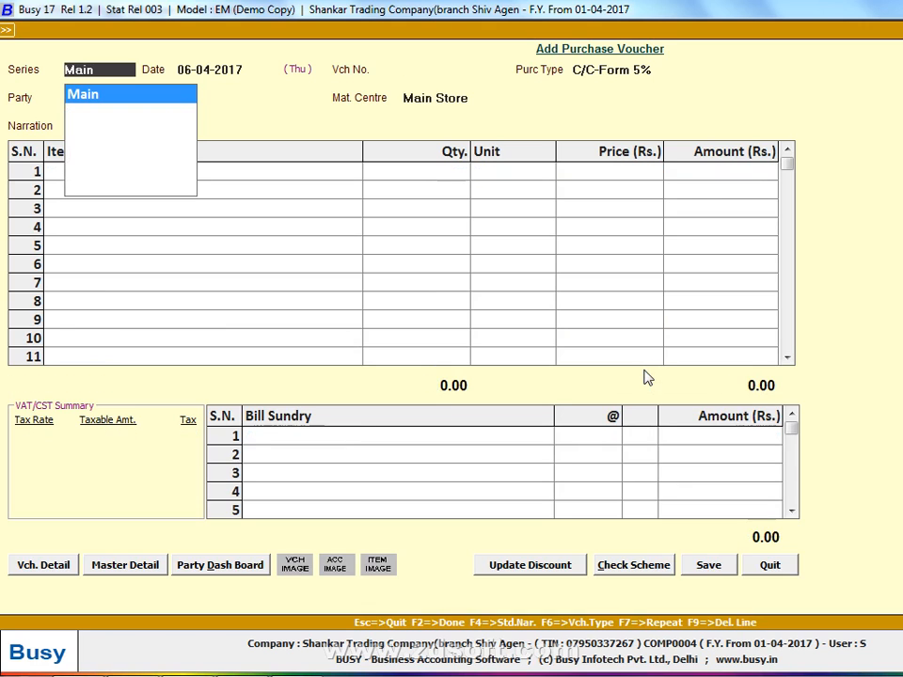
key("Escape")
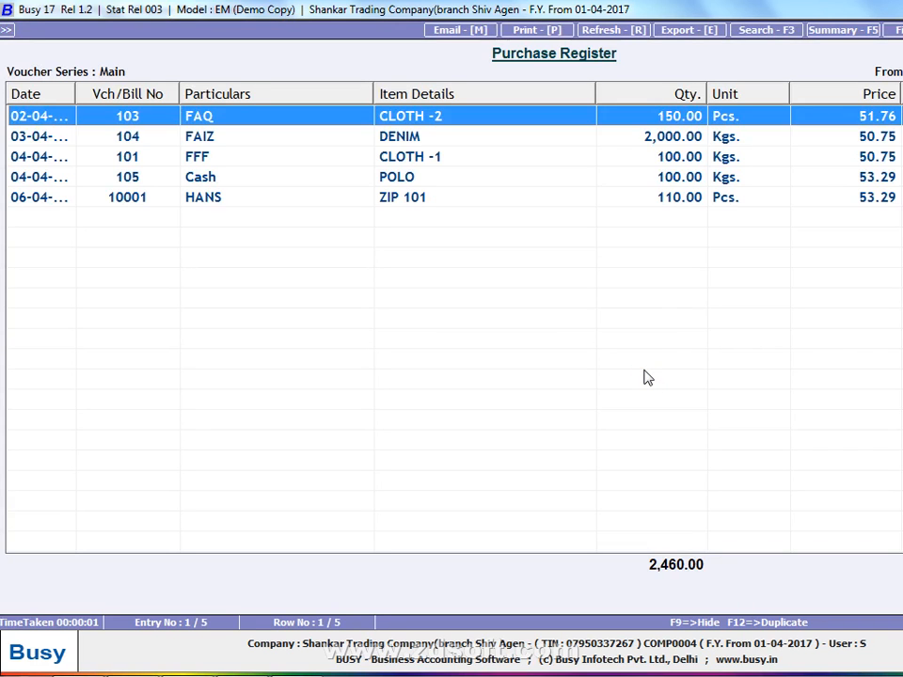
Open voucher 103 from the Purchase Register and examine the item master of its CLOTH -2 line
key("Down")
key("Down")
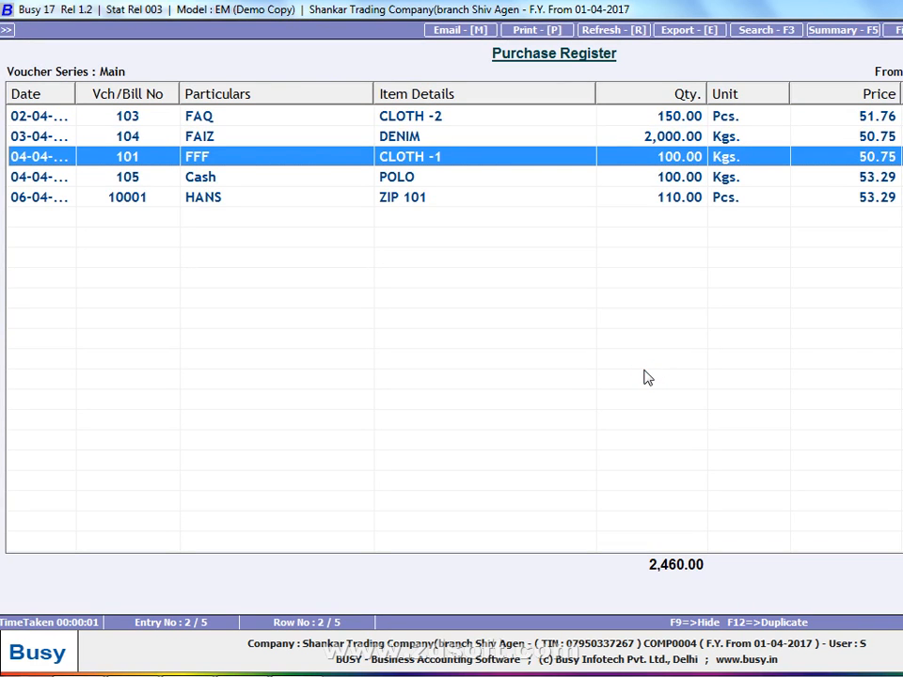
key("Up")
key("Up")
key("Return")
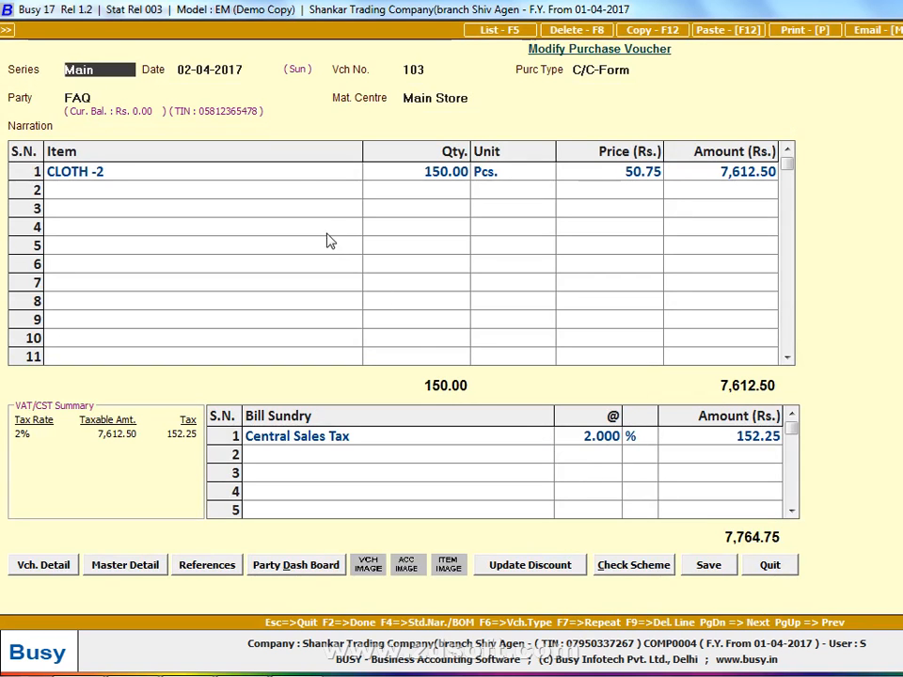
left_click(289, 190)
key("Up")
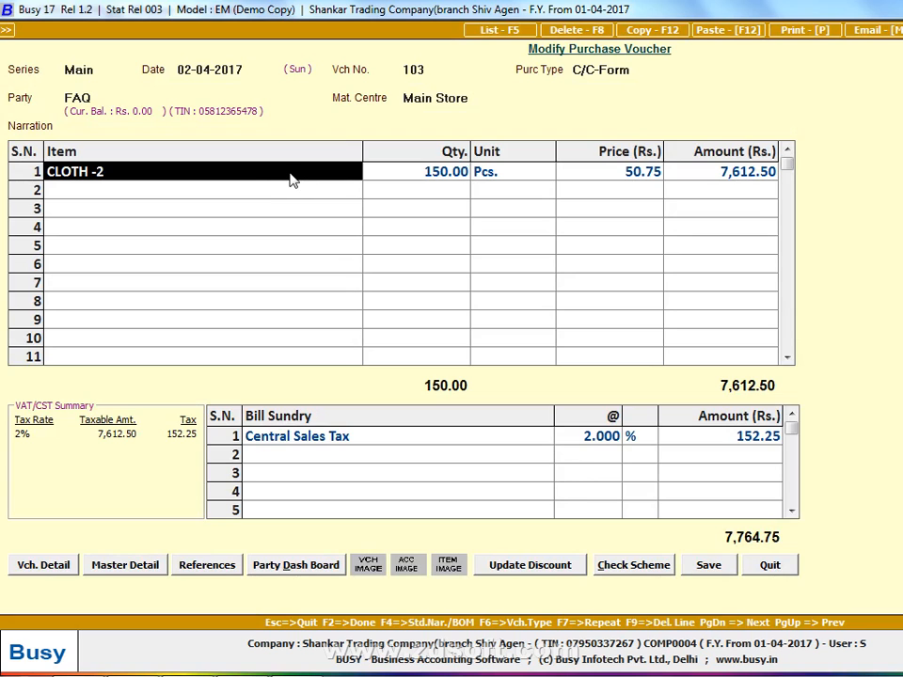
key("ctrl+Return")
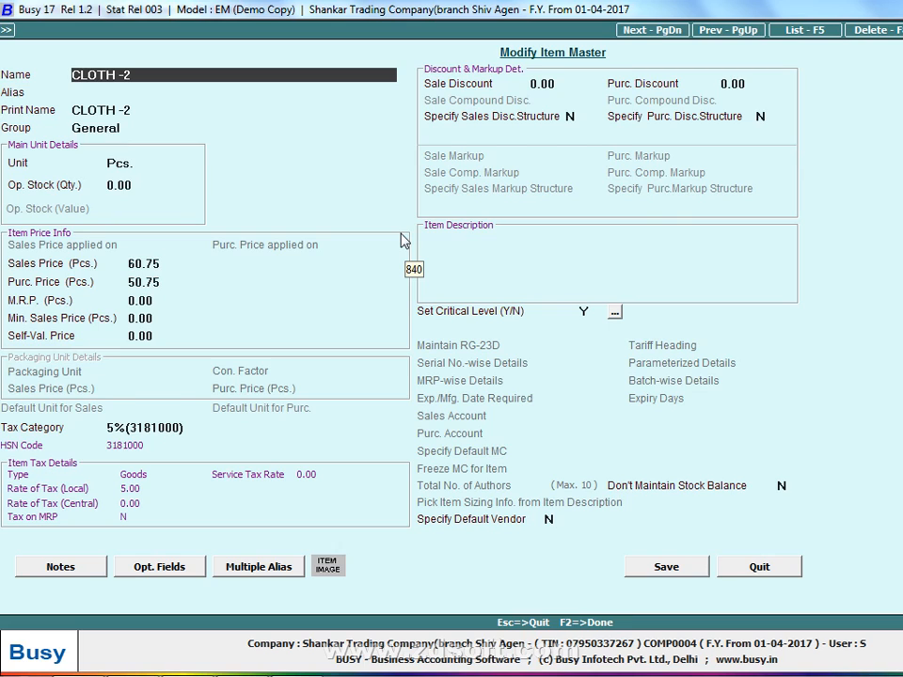
key("Escape")
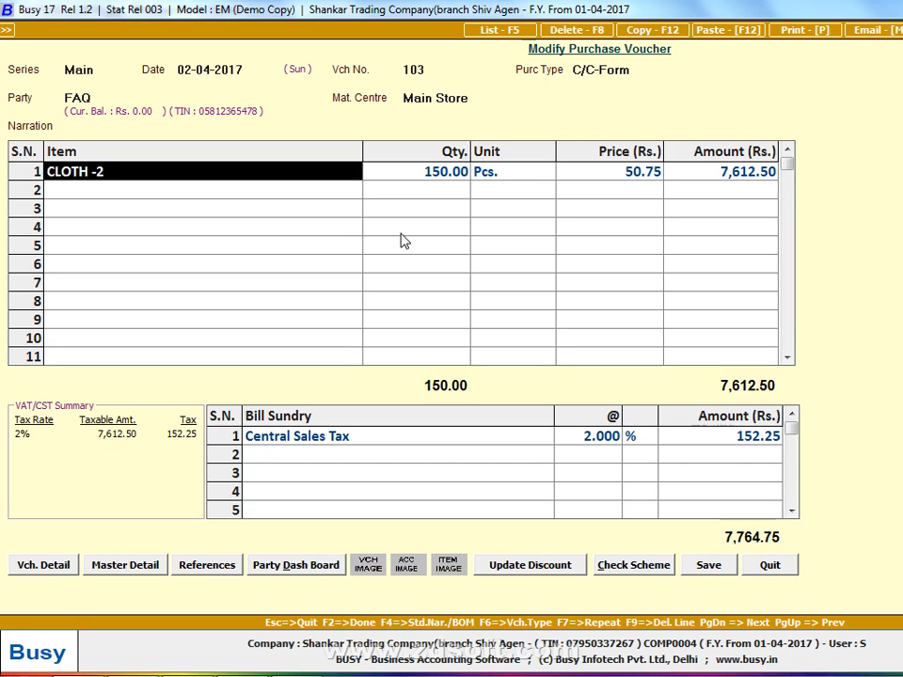
Step through voucher 103's existing item line to its Central Sales Tax entry and save the voucher
key("Return")
key("Return")
key("Return")
key("Return")
key("Return")
key("Return")
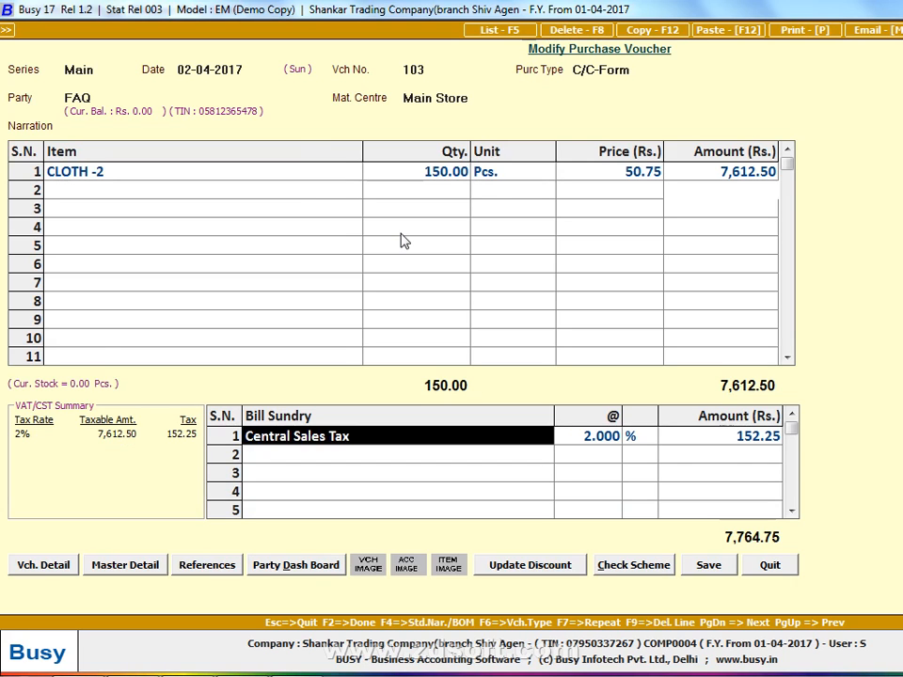
key("F2")
key("Return")
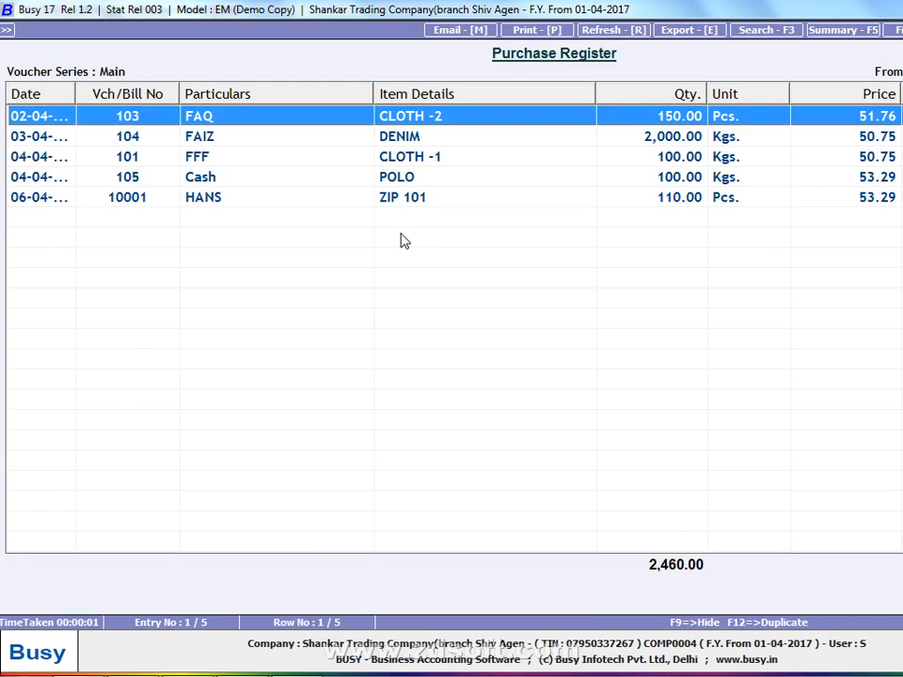
Leave the Purchase Register, go to the Windows desktop and refresh it
key("Escape")
key("Escape")
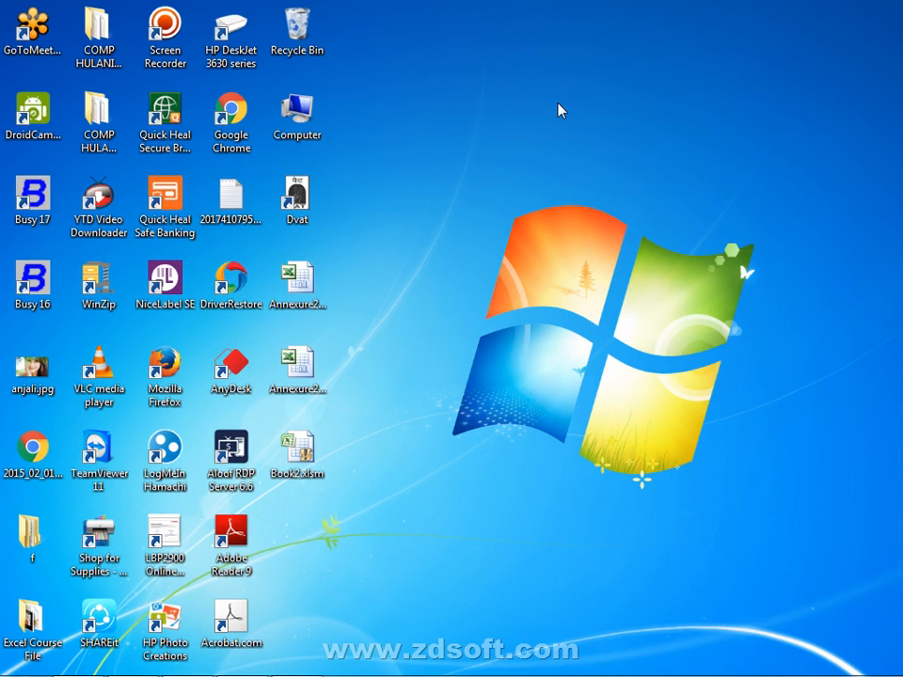
right_click(560, 107)
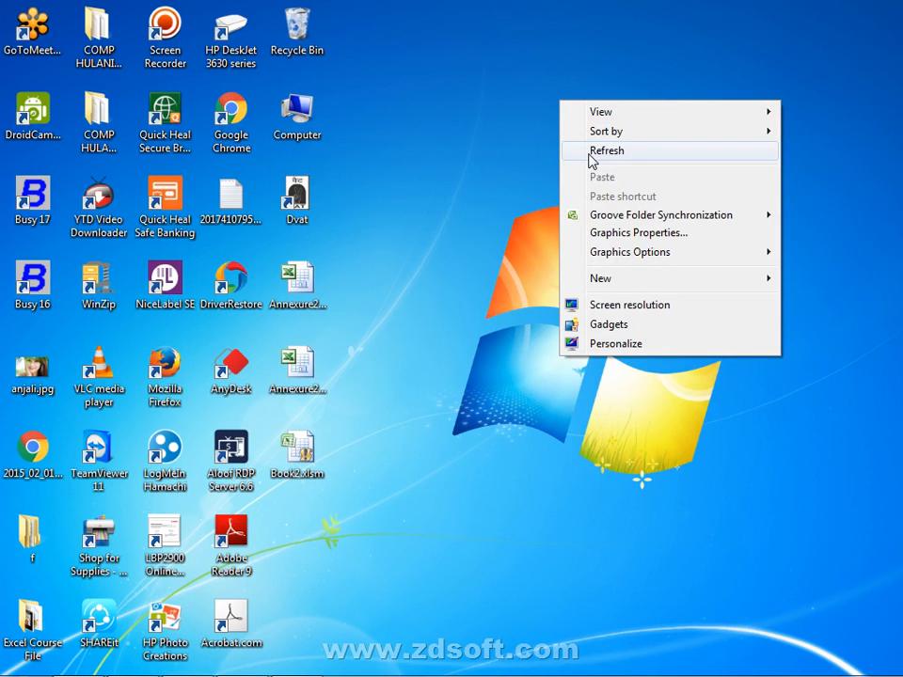
left_click(591, 152)
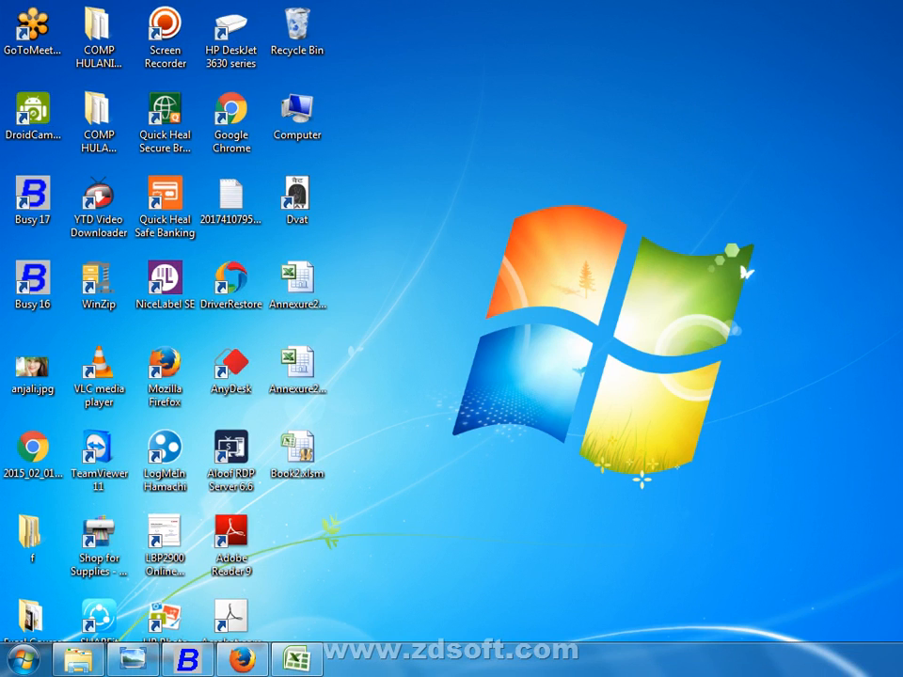